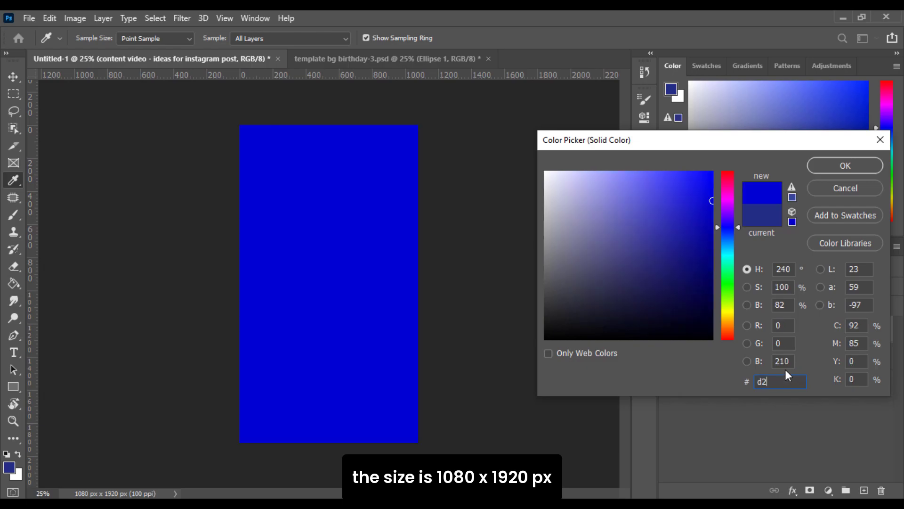
Apply the light gray solid colour as the canvas fill
click(845, 165)
Add a vertical guide about 50 px inside the canvas's left edge and a horizontal guide about the same distance below its top edge
scroll(293, 112, up, 2)
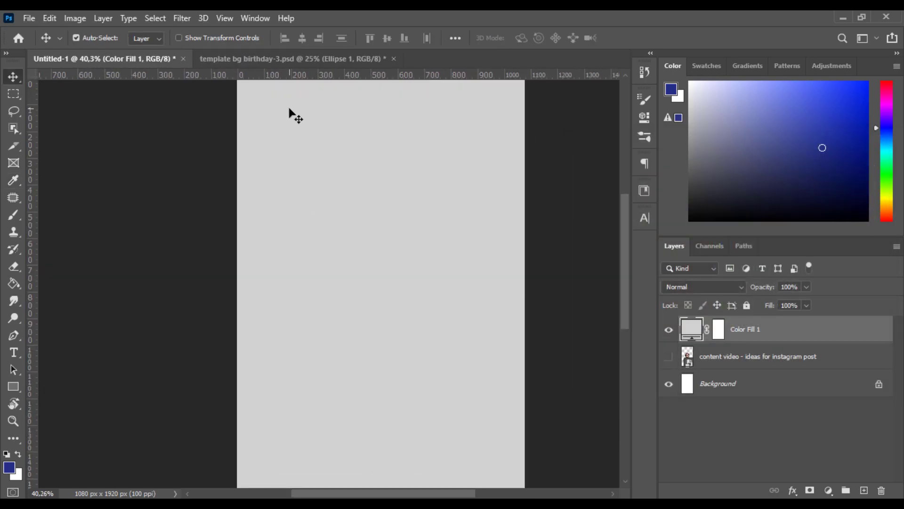
scroll(52, 204, up, 3)
drag(30, 203, 207, 193)
scroll(202, 207, up, 3)
scroll(216, 178, up, 2)
drag(298, 76, 280, 347)
Add guides about 50 px inside the canvas's right and bottom edges to complete the margins
scroll(279, 347, down, 3)
drag(36, 230, 428, 278)
scroll(423, 465, up, 2)
scroll(422, 466, up, 3)
mouse_move(427, 363)
mouse_down()
mouse_move(440, 365)
mouse_move(423, 366)
mouse_up()
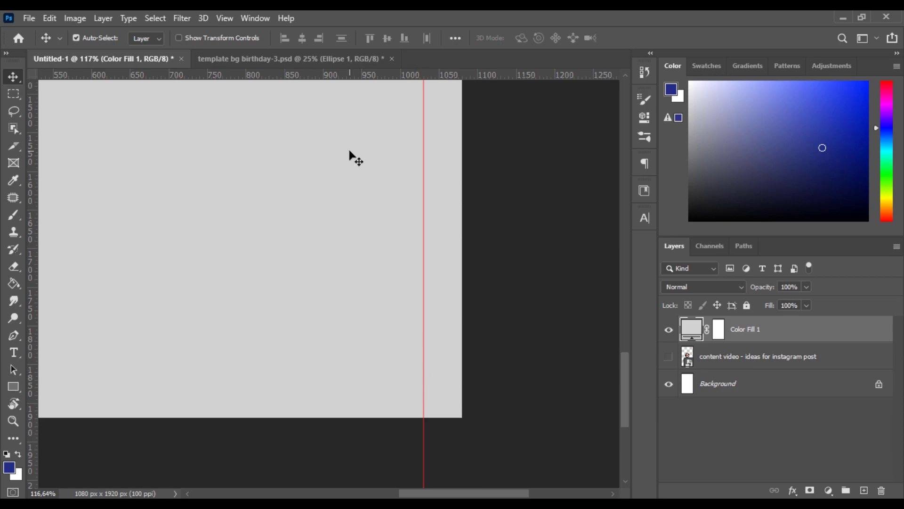
drag(338, 76, 402, 373)
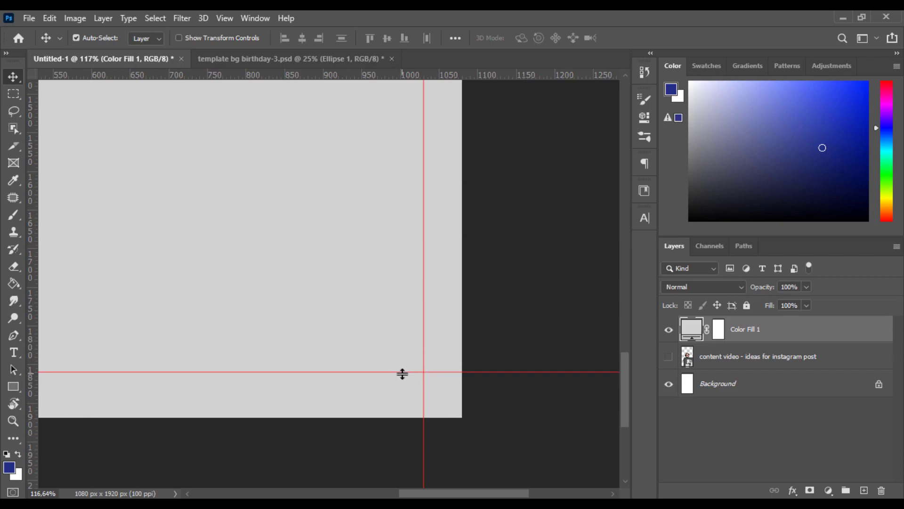
key(ctrl+0)
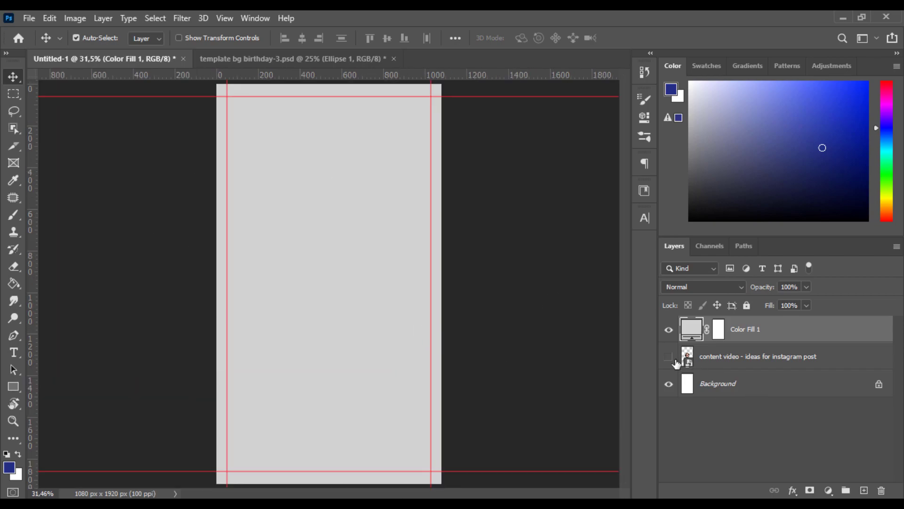
Move the content video photo layer above Color Fill 1, scale it down about its centre, and hide it
drag(720, 361, 719, 325)
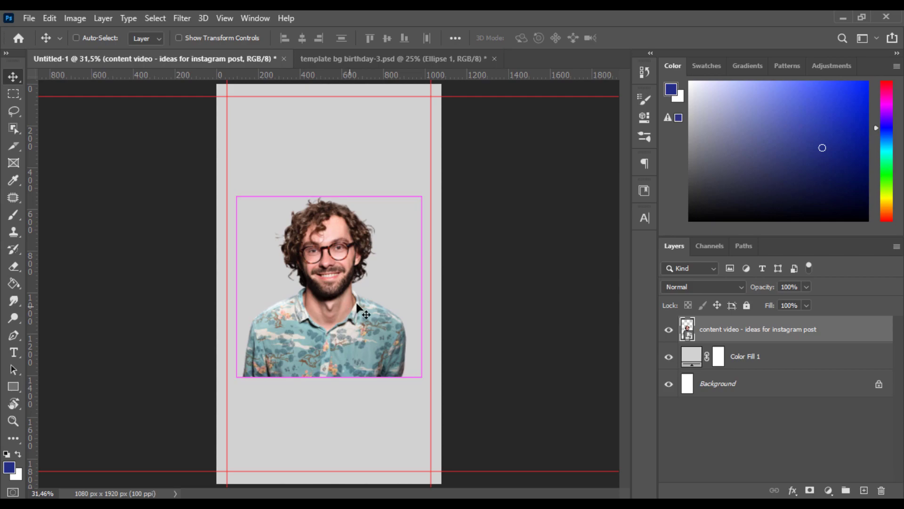
key(ctrl+t)
drag(441, 282, 396, 282)
key(Return)
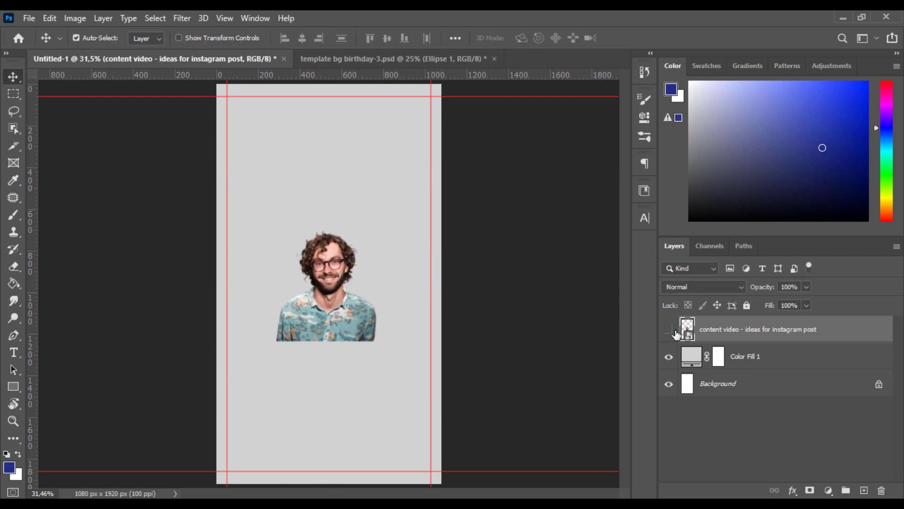
click(668, 330)
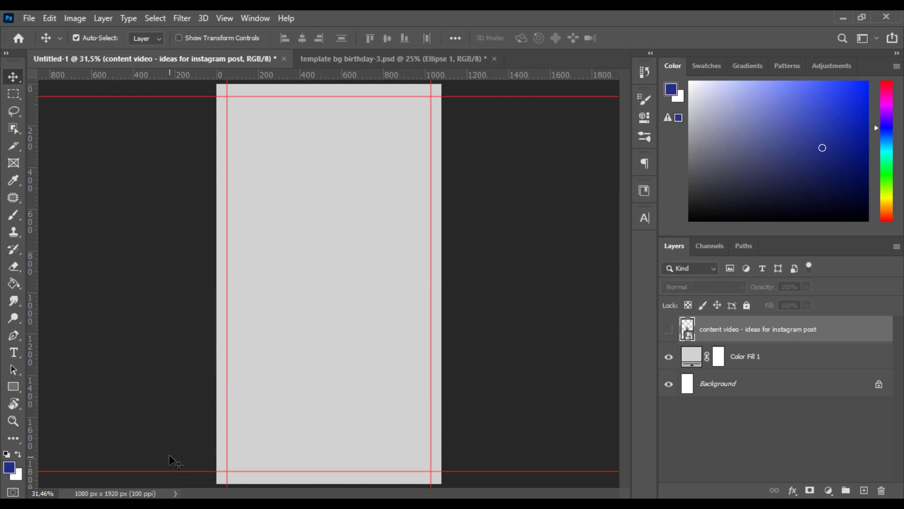
Draw a horizontal rectangle of about 398 × 65 px left of the canvas centre and fill it with colour 242424
click(13, 386)
drag(241, 260, 325, 274)
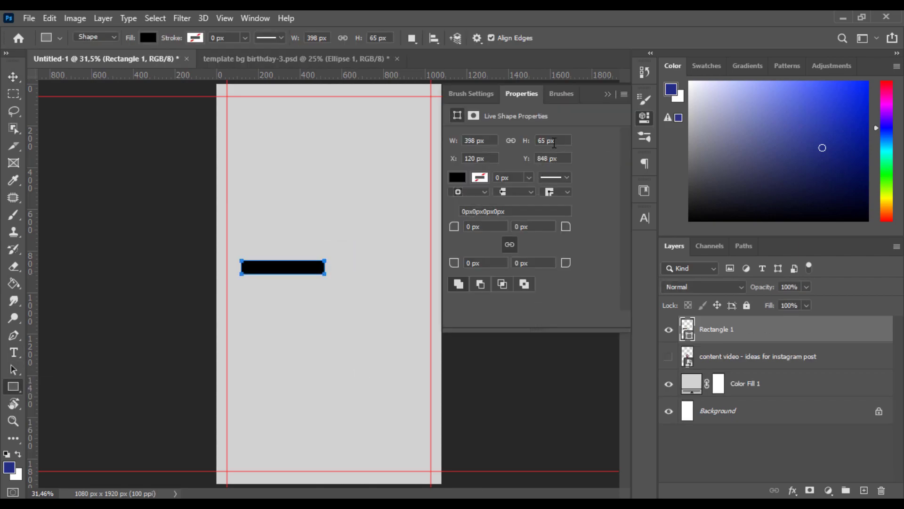
click(456, 177)
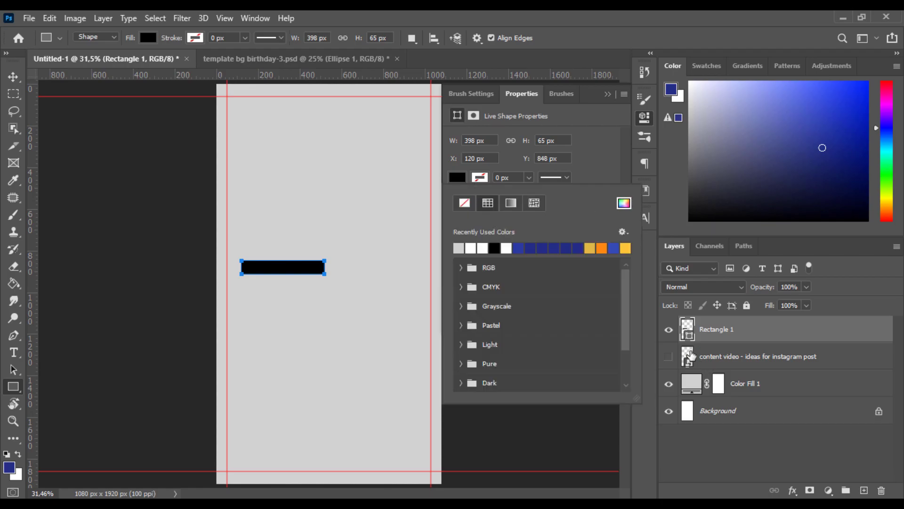
click(624, 203)
text(242424)
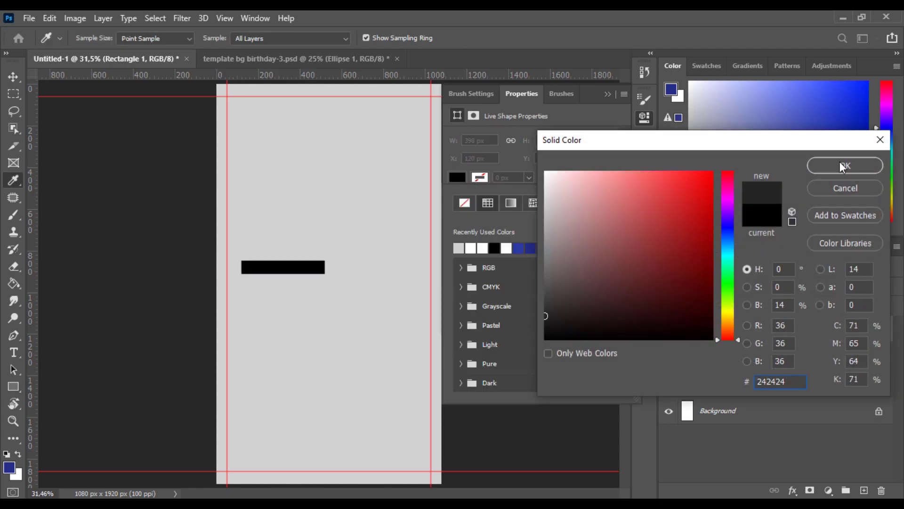
key(Return)
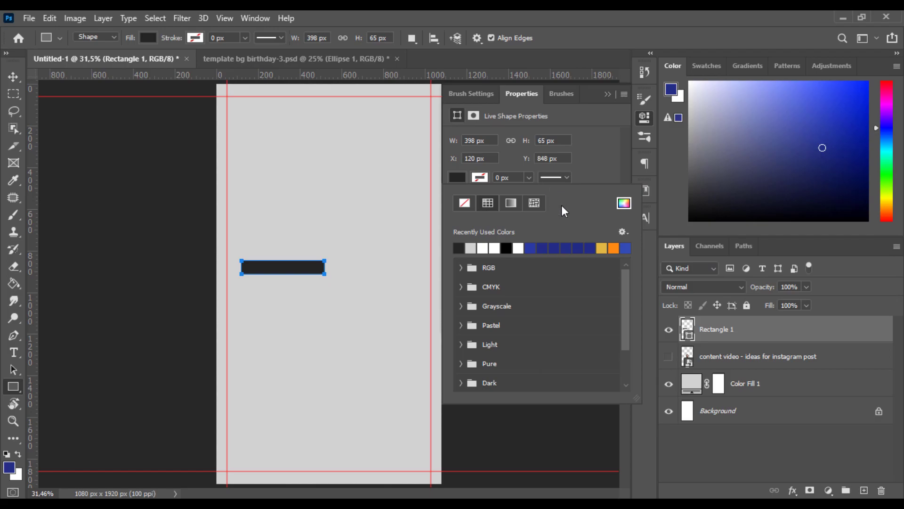
click(643, 118)
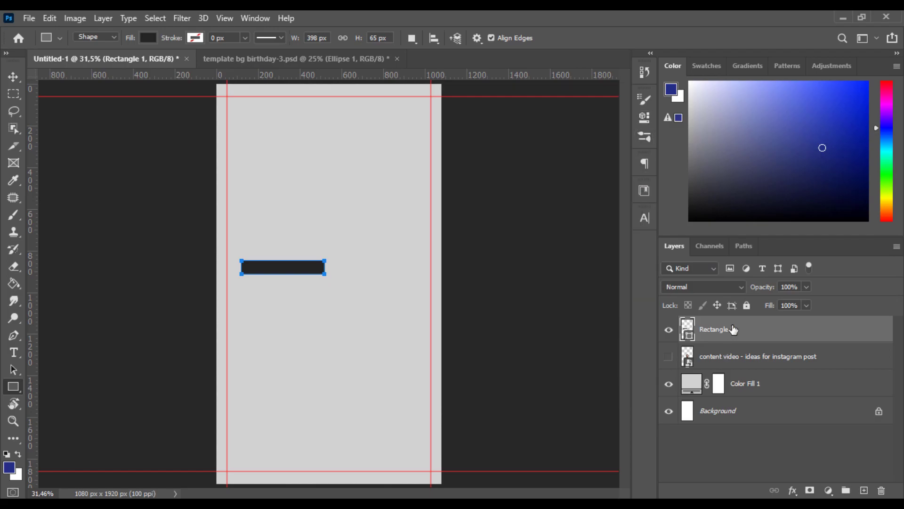
Duplicate the rectangle layer three times in place
right_click(755, 329)
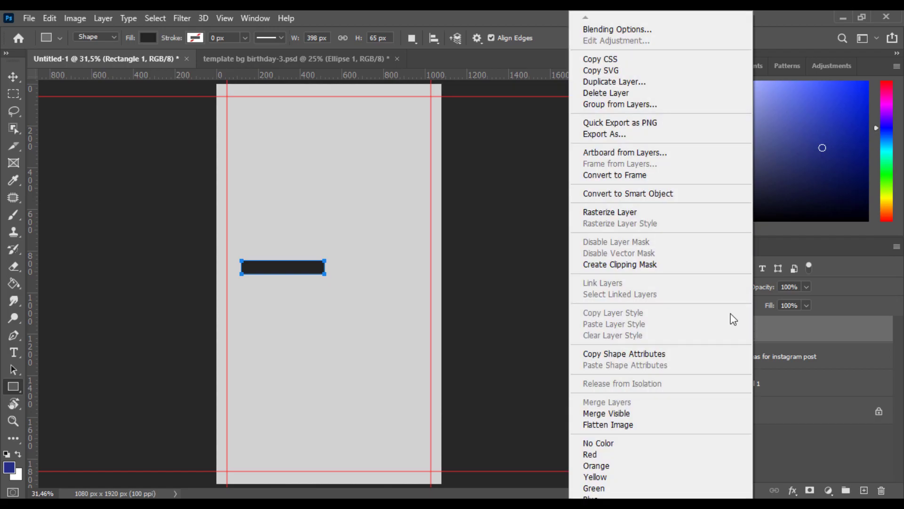
click(608, 77)
click(564, 139)
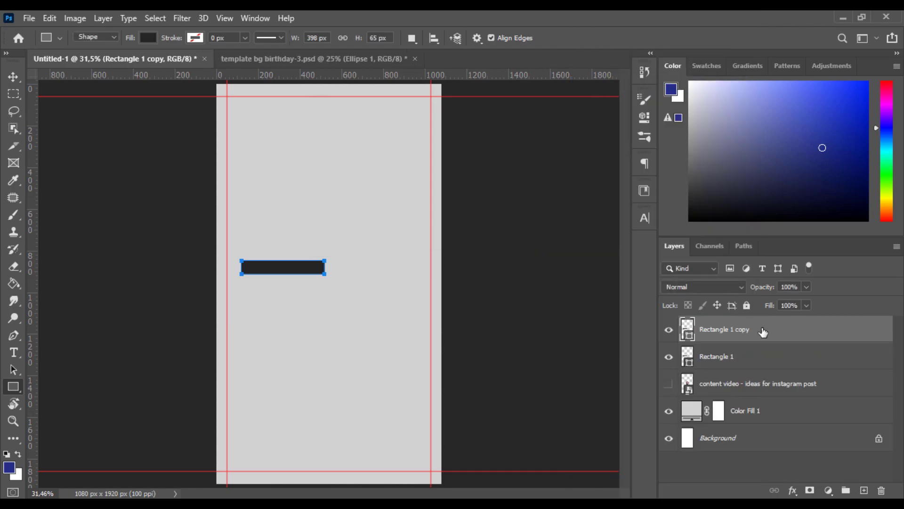
key(ctrl+j)
key(ctrl+j)
Rotate Rectangle 1 copy by 90° to form a cross, and select Rectangle 1 copy 2
click(751, 385)
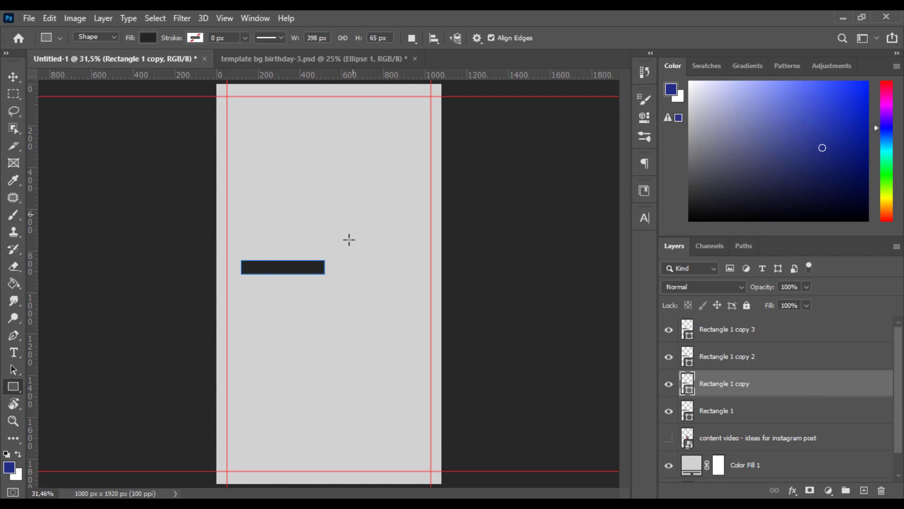
key(ctrl+t)
text(90)
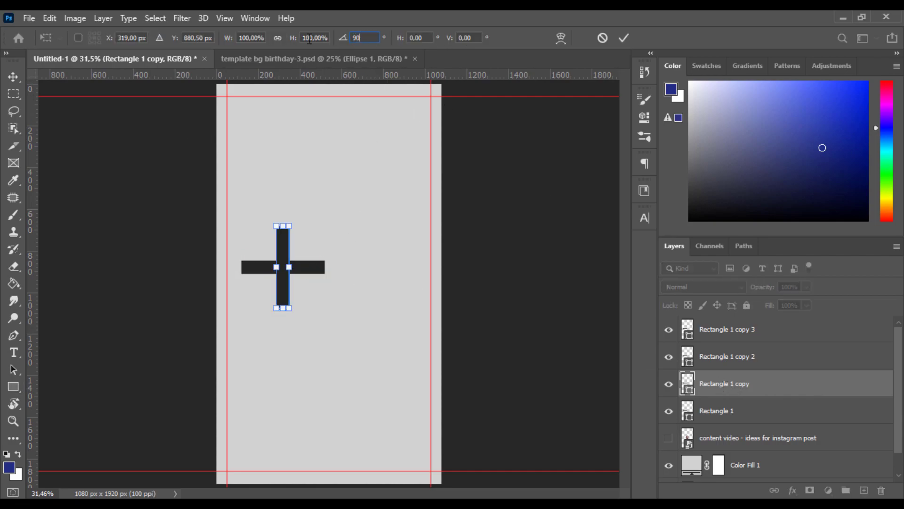
key(Return)
click(731, 356)
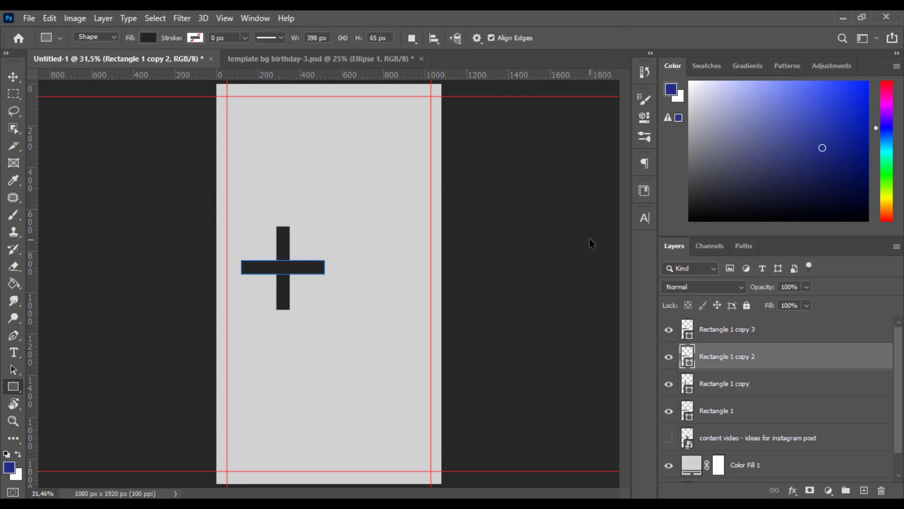
key(ctrl+t)
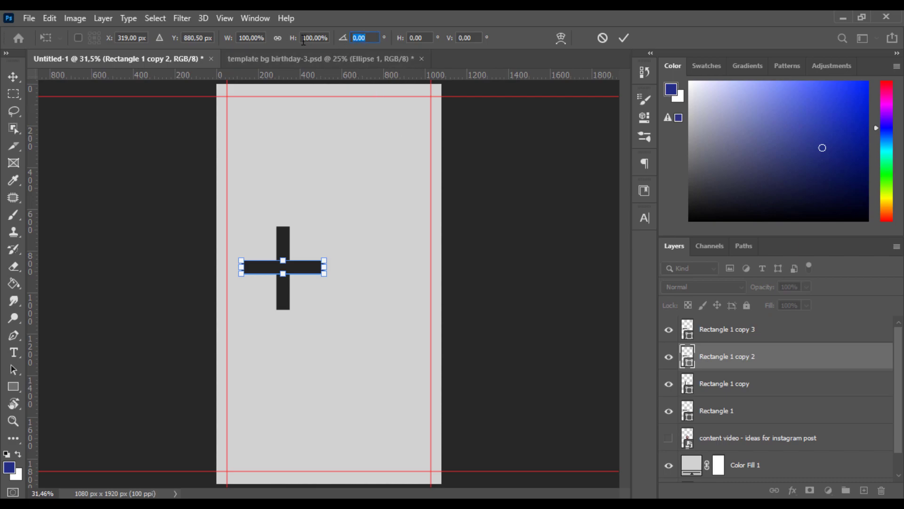
text(45)
click(712, 331)
click(468, 204)
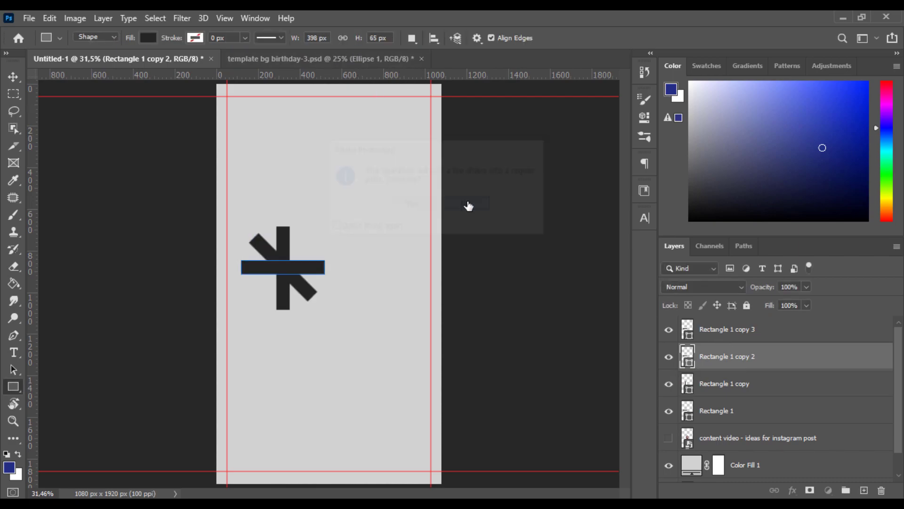
click(460, 208)
Rotate Rectangle 1 copy 2 by 45° and accept its conversion to a regular path
key(ctrl+t)
click(362, 38)
text(45)
click(624, 39)
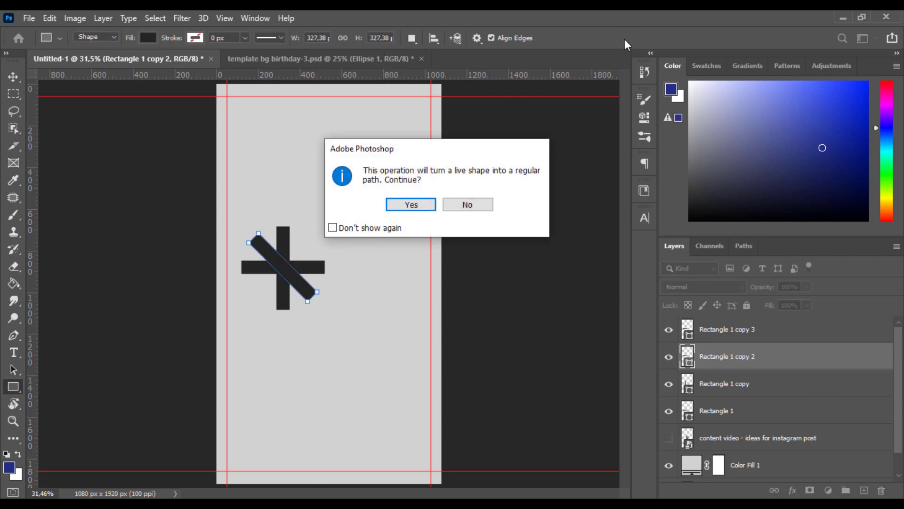
click(412, 204)
Rotate Rectangle 1 copy 3 by -45° to complete the eight-armed star
click(741, 336)
key(ctrl+t)
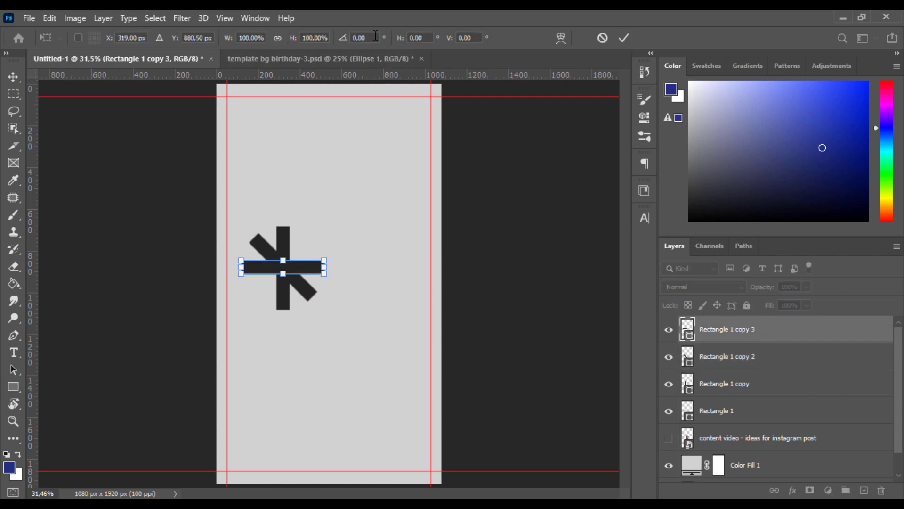
text(45)
key(BackSpace)
key(BackSpace)
text(90)
key(BackSpace)
key(BackSpace)
text(-45)
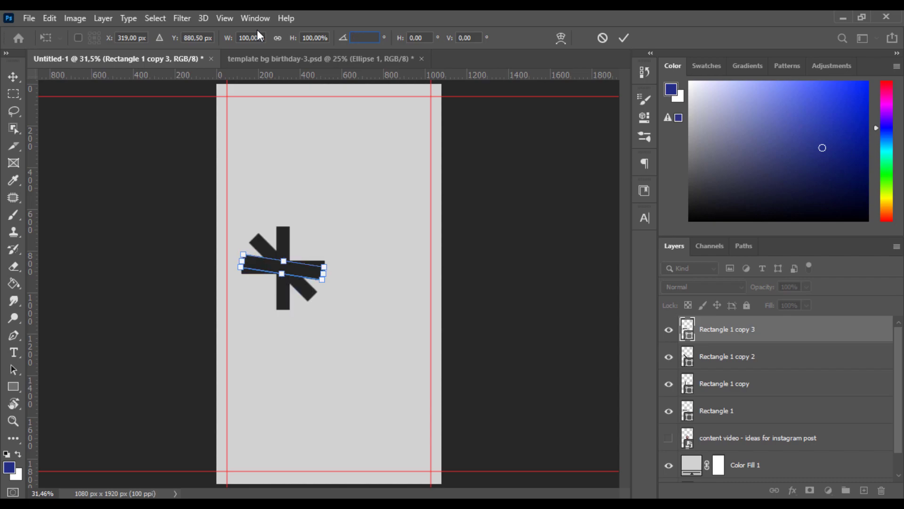
text(u)
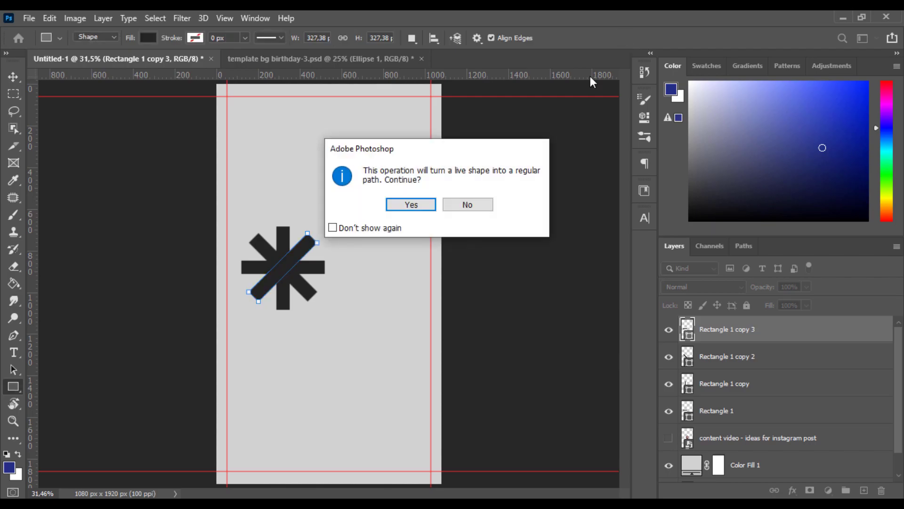
key(Return)
click(528, 250)
click(477, 202)
key(v)
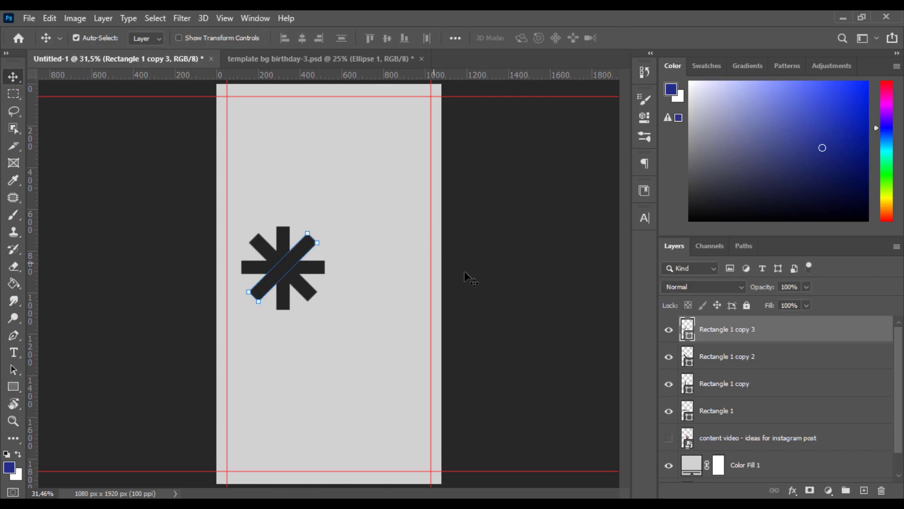
click(352, 284)
Convert all four rectangle layers into a single smart object
click(763, 334)
shift+click(744, 410)
right_click(743, 361)
click(589, 193)
Rename the new smart object layer as star-square
double_click(737, 328)
text(sta)
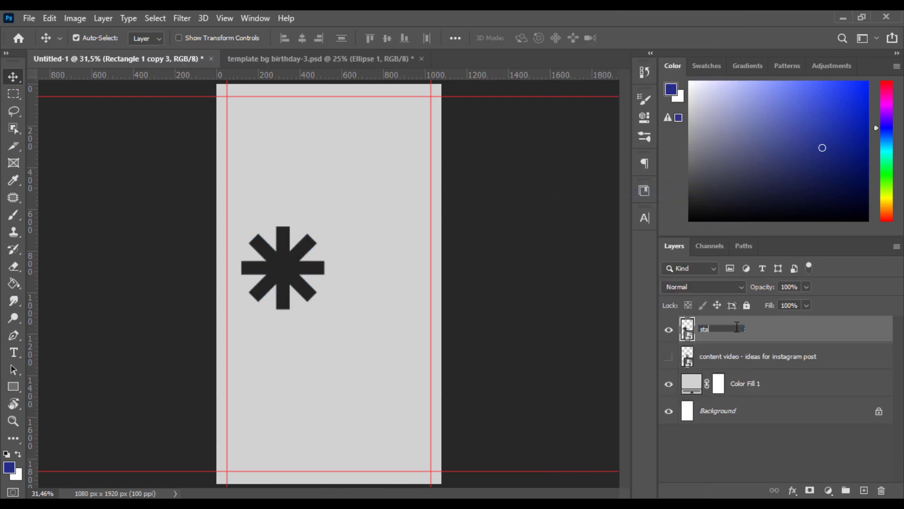
text(r-square)
key(Return)
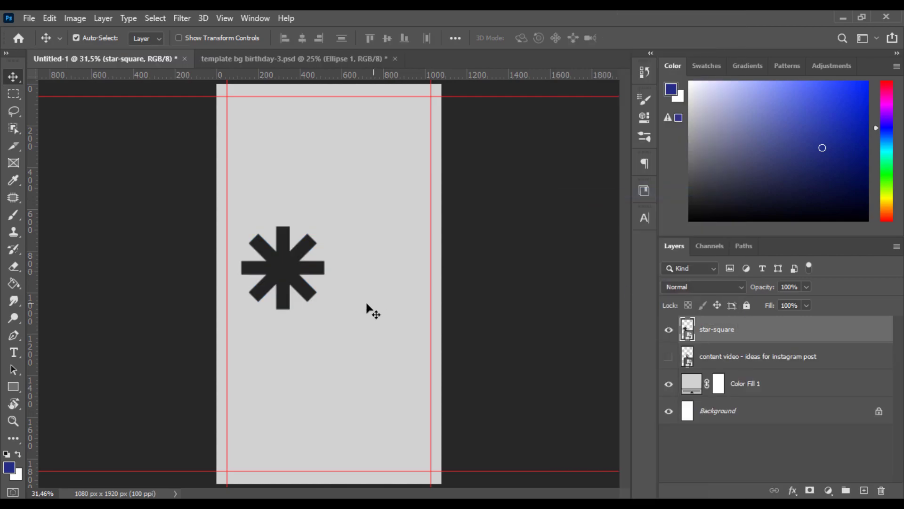
Scale the star-square object down proportionally to about two thirds of its size, keeping its left side in place
key(ctrl+t)
drag(325, 268, 298, 268)
click(634, 39)
Duplicate the star-square layer twice
right_click(738, 330)
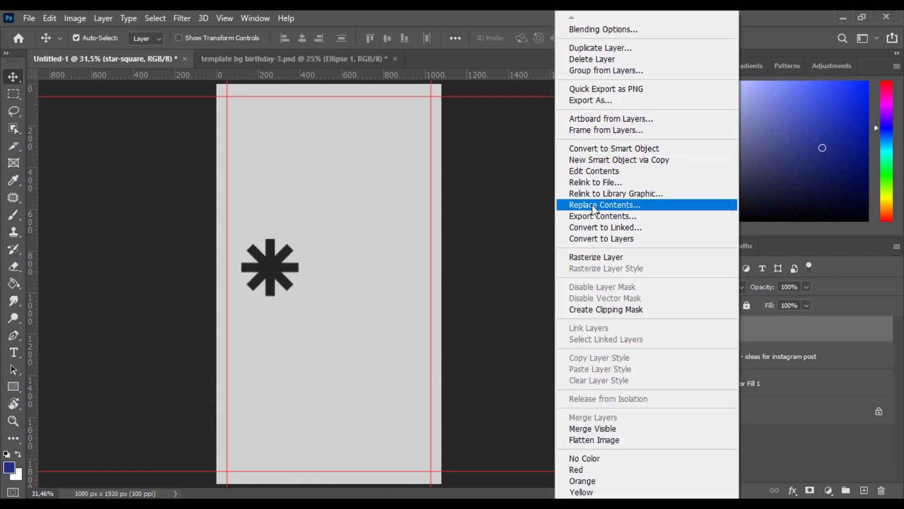
click(601, 47)
click(562, 139)
key(ctrl+j)
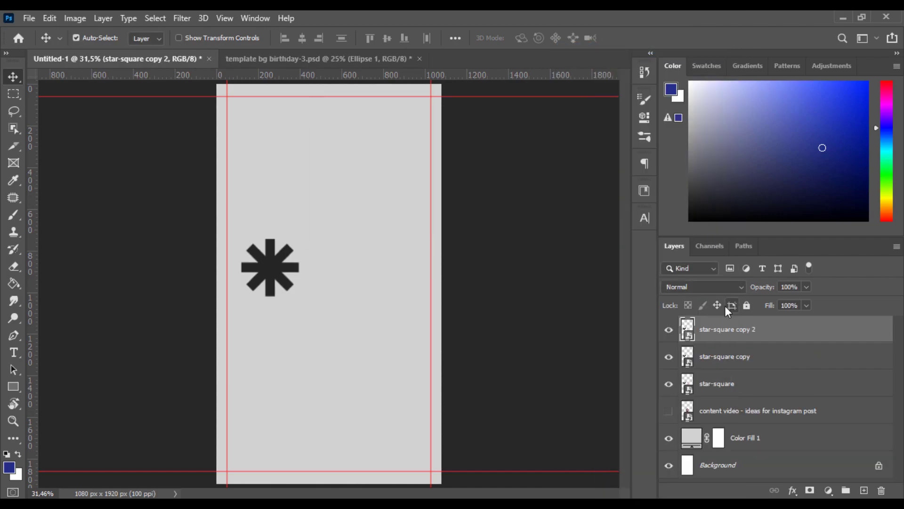
Place one star copy against the right guide and one against the left guide, and space all three stars evenly in a row
drag(280, 269, 409, 270)
click(259, 263)
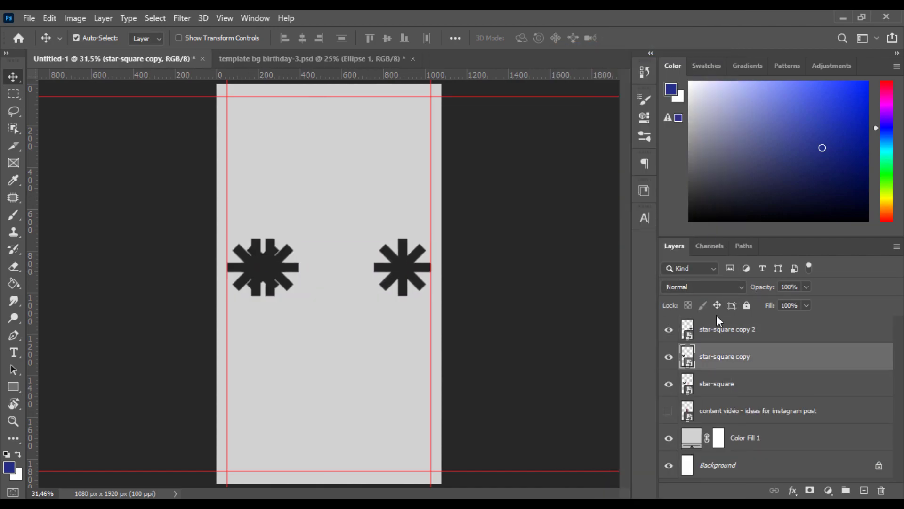
click(740, 334)
shift+click(734, 384)
click(427, 38)
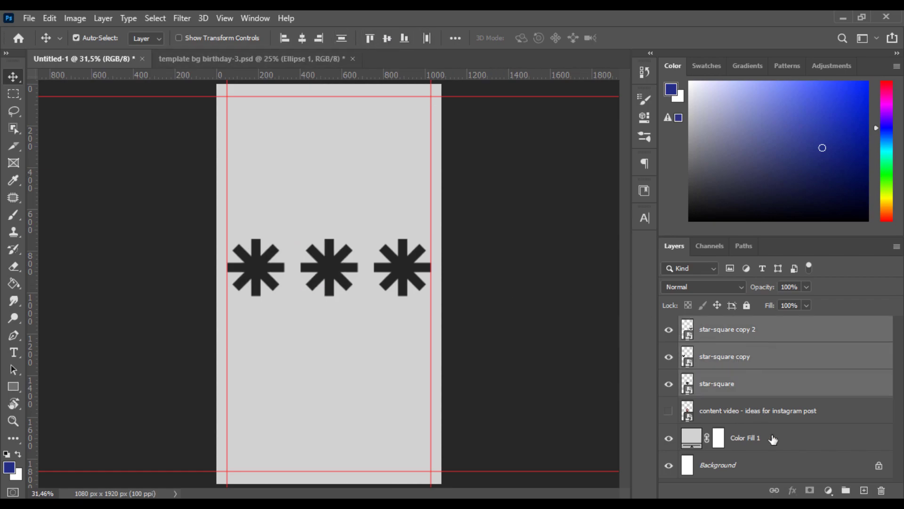
Group the three star layers and name the group star
click(845, 490)
double_click(712, 324)
text(star)
key(Return)
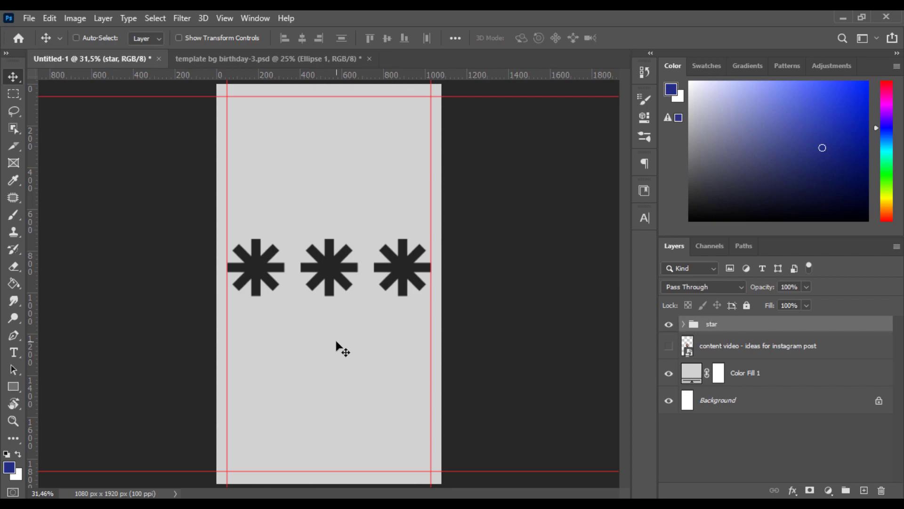
Scale the star group down to a small row beside the left guide
key(ctrl+t)
drag(432, 266, 264, 272)
key(Return)
Move the star group into the lower-left corner of the guides and reduce its size to fit there
ctrl+click(266, 327)
click(706, 324)
key(ctrl+t)
drag(258, 272, 258, 465)
scroll(252, 438, up, 3)
scroll(239, 450, up, 5)
drag(338, 357, 297, 355)
key(Return)
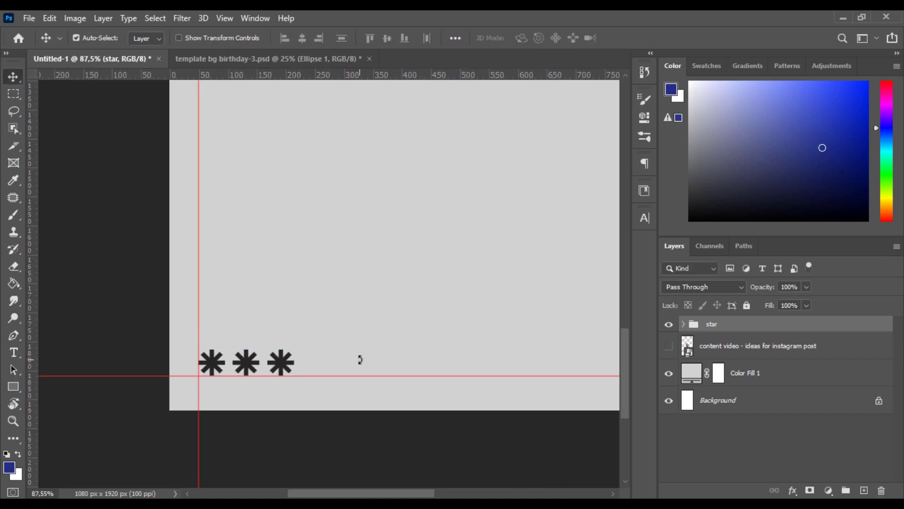
Scale the star group down slightly more in the canvas's lower-left corner
key(ctrl+0)
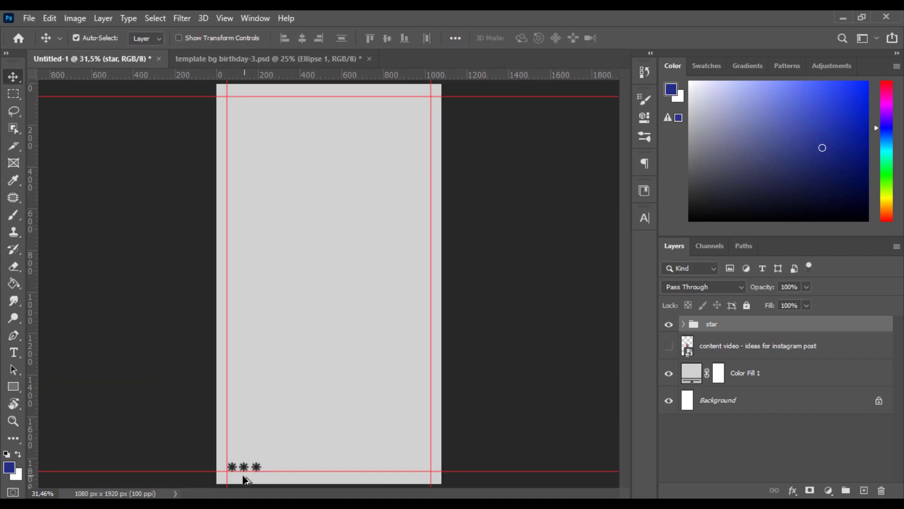
scroll(246, 475, up, 5)
key(ctrl+t)
drag(306, 467, 291, 468)
key(Return)
key(ctrl+0)
Draw a thin vertical rectangle of about 14 × 742 px in the middle area of the canvas
click(13, 386)
mouse_move(302, 226)
mouse_down()
mouse_move(299, 383)
mouse_move(306, 381)
mouse_up()
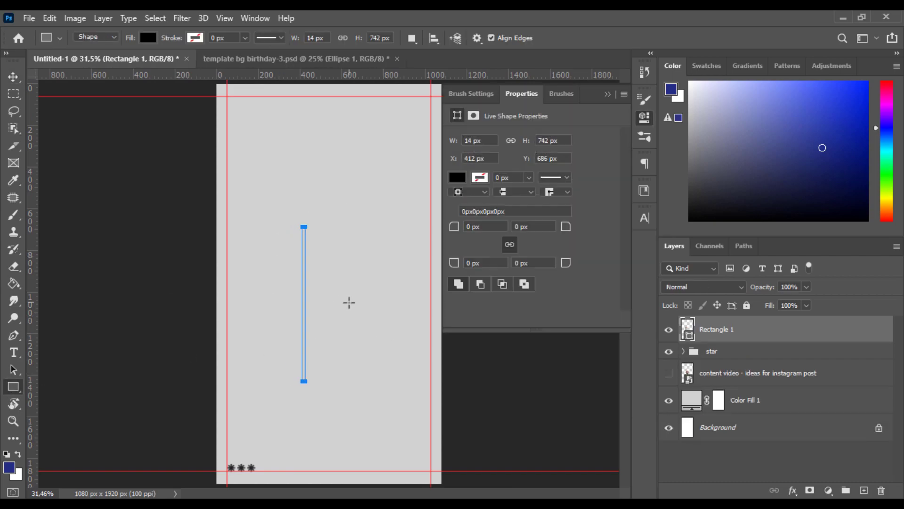
click(650, 122)
key(v)
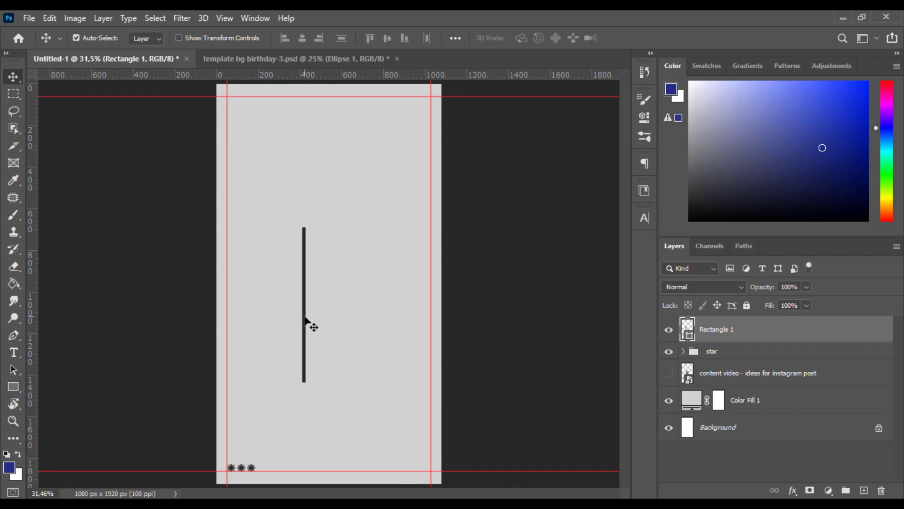
Resize the thin vertical rectangle to 8 px wide and about 500 px high
key(ctrl+t)
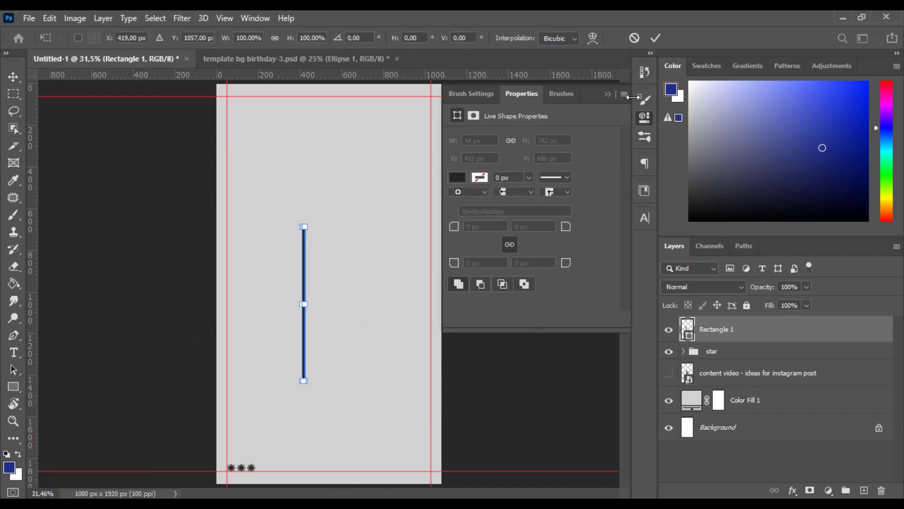
click(656, 38)
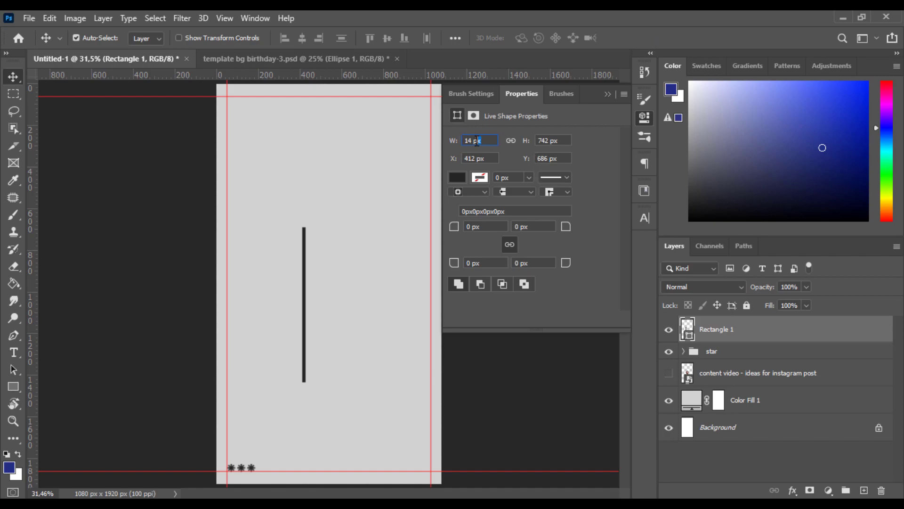
text(8)
key(Return)
click(648, 115)
click(647, 115)
click(549, 140)
text(600)
key(Return)
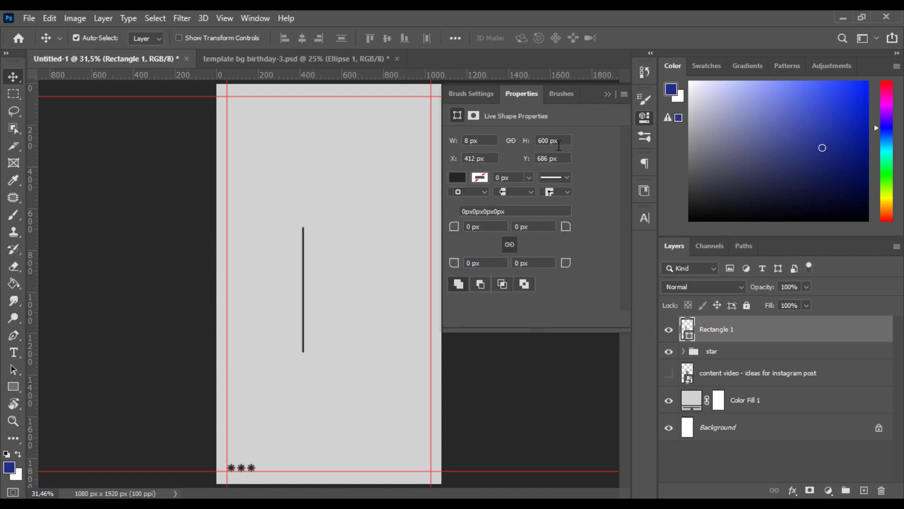
key(Return)
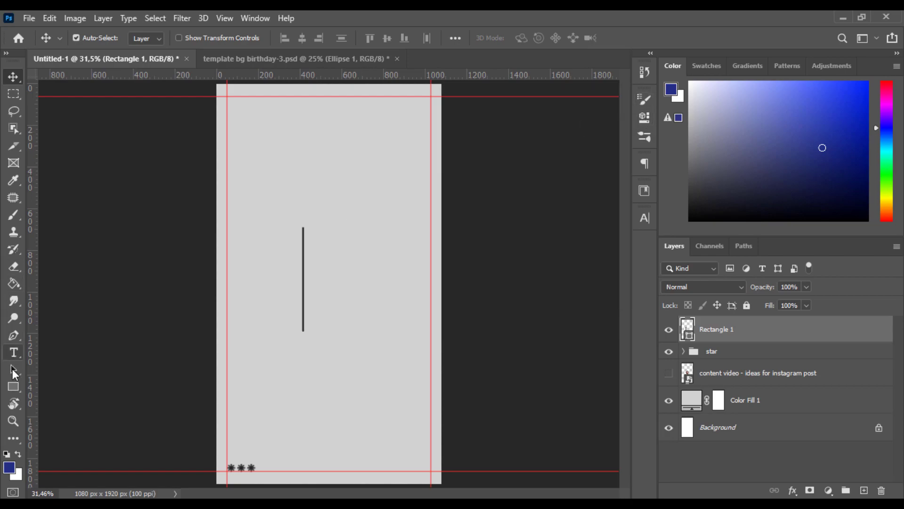
Try to draw a circle of about 31 px below the line on the rectangle's own layer
click(13, 387)
click(68, 412)
scroll(300, 363, up, 5)
drag(298, 311, 310, 323)
click(457, 198)
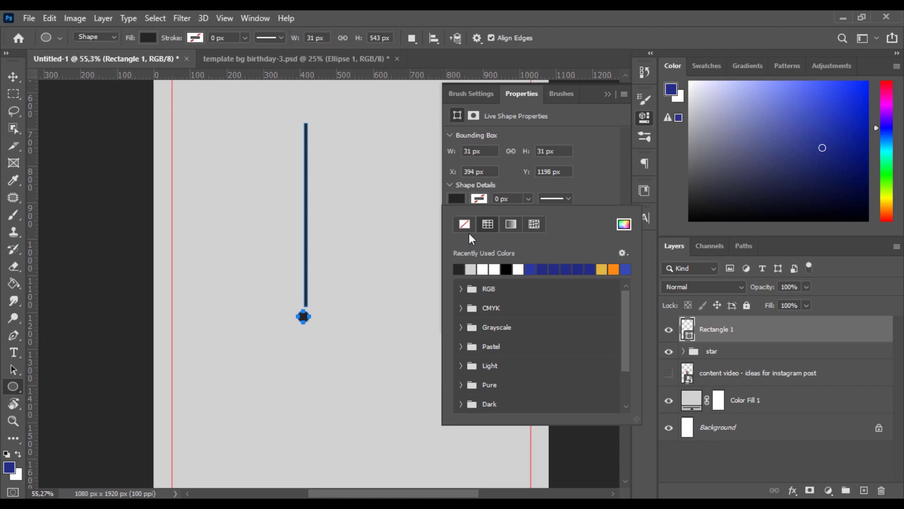
click(631, 184)
click(13, 77)
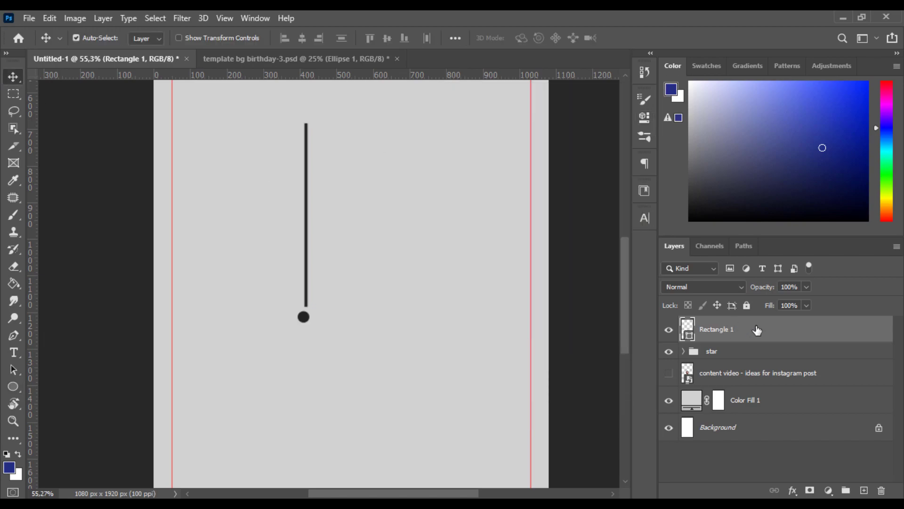
key(ctrl+z)
Draw a dark circle of about 36 px below the line on a separate layer
click(754, 357)
click(14, 352)
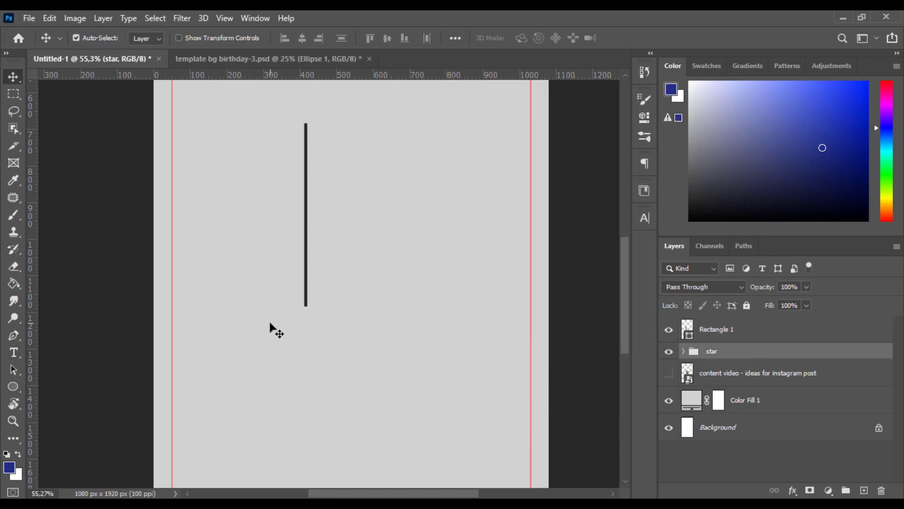
key(u)
drag(290, 321, 307, 338)
click(456, 198)
click(467, 268)
click(644, 98)
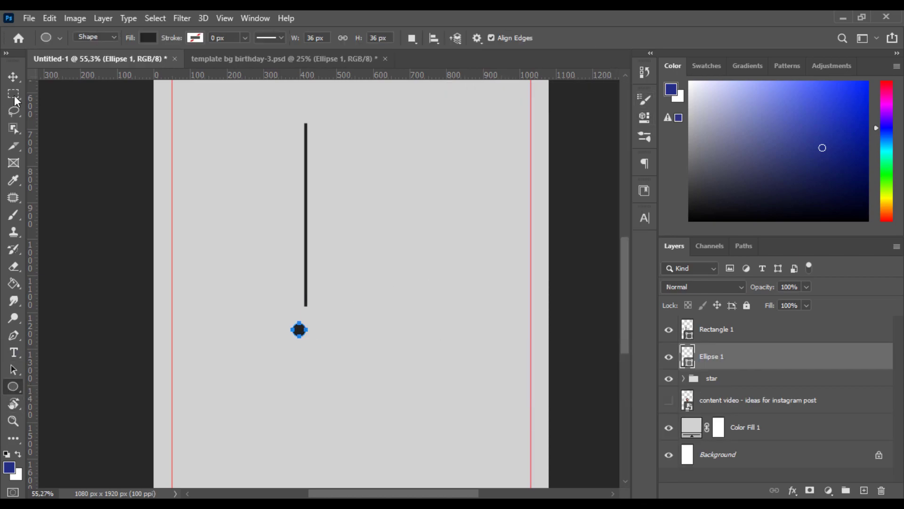
Move the circle's layer above the line's layer and duplicate the circle layer
key(v)
drag(740, 358, 741, 328)
right_click(754, 332)
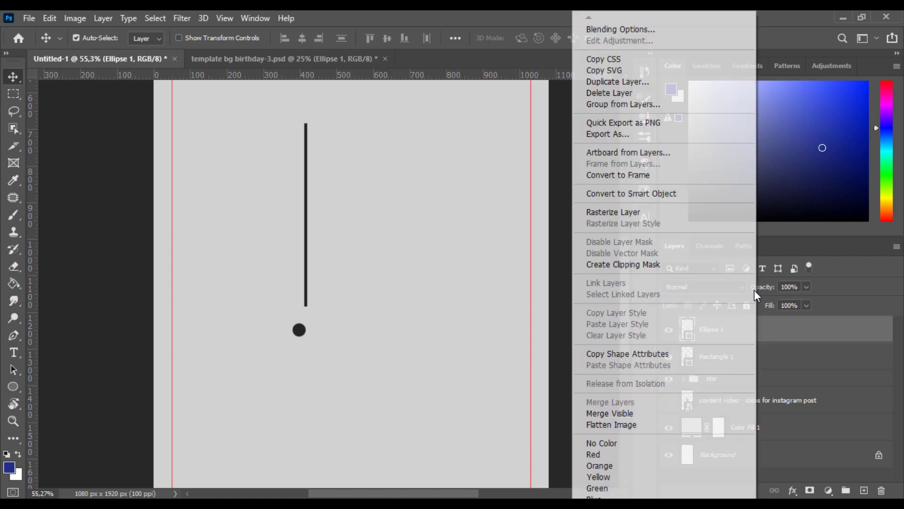
click(606, 91)
key(Return)
Align the line and both circles on a common horizontal centre and distribute the three shapes vertically
shift+click(732, 389)
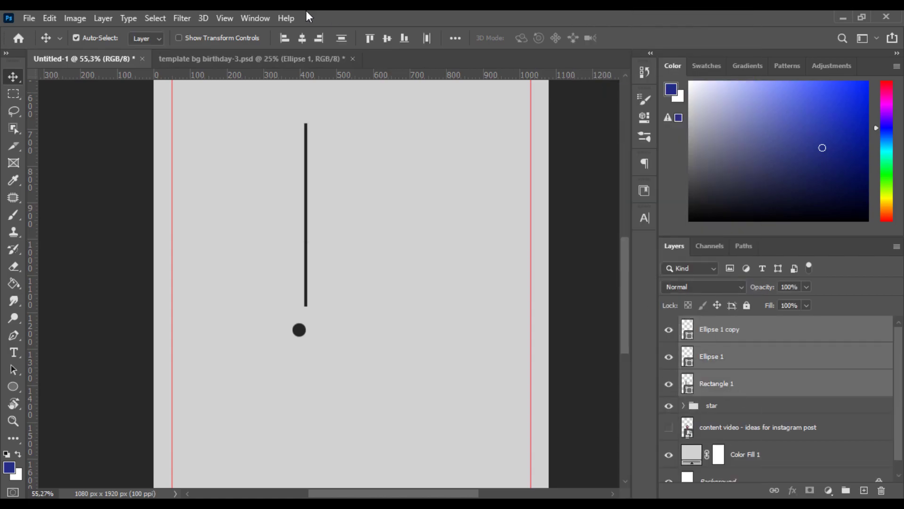
click(303, 38)
click(753, 330)
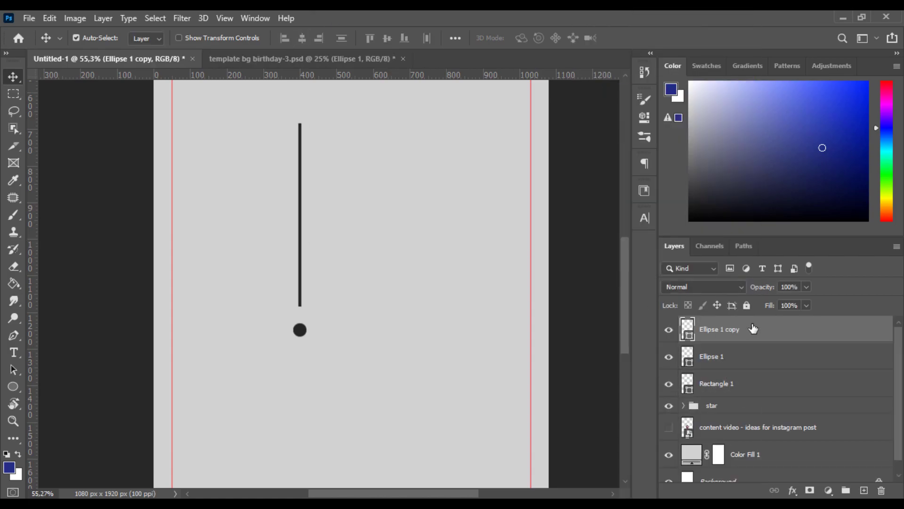
shift+click(740, 382)
click(342, 40)
Nudge the circle copy upward and redistribute the shapes so both circles stack directly beneath the line
click(777, 332)
key(shift+Up)
key(shift+Up)
key(shift+Up)
key(shift+Up)
shift+click(756, 384)
click(342, 38)
click(783, 333)
key(shift+Up)
shift+click(749, 390)
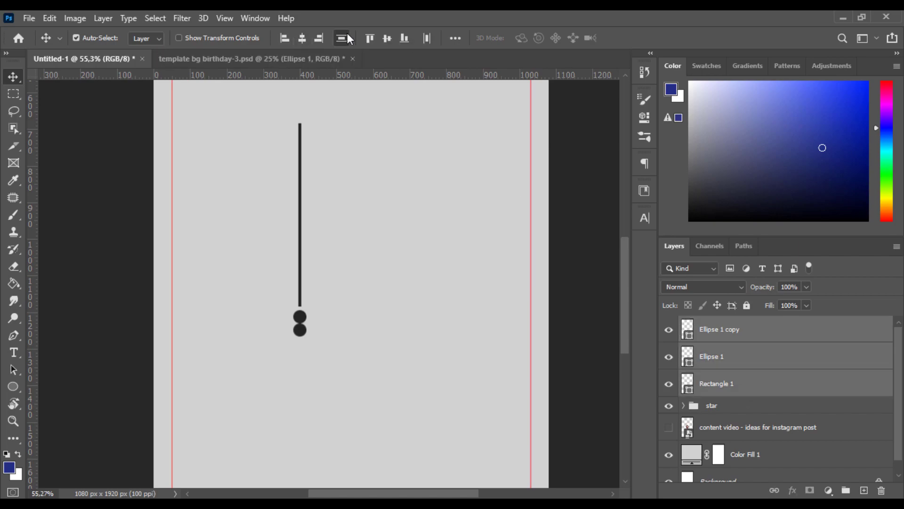
Scale both circles down slightly, space them evenly and centre them horizontally with the line
click(764, 338)
shift+click(756, 354)
key(ctrl+t)
drag(307, 336, 303, 329)
key(Return)
click(754, 334)
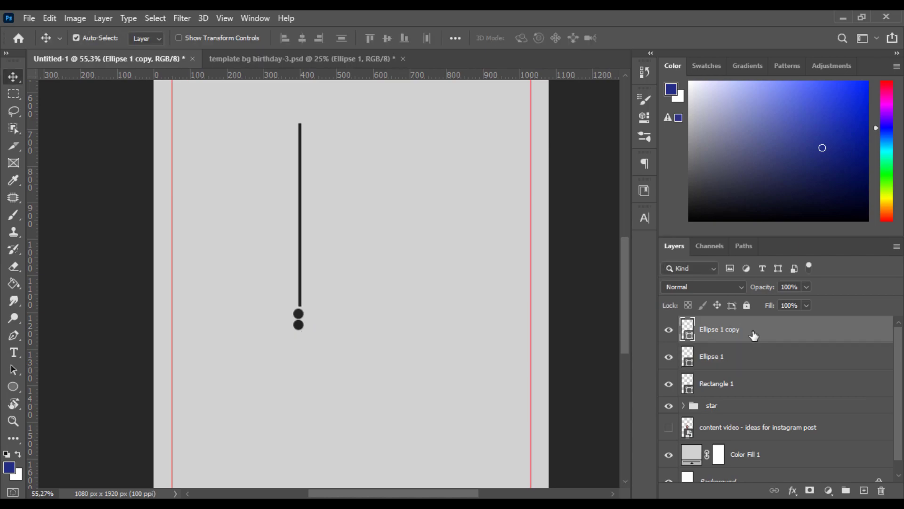
shift+click(754, 377)
click(302, 37)
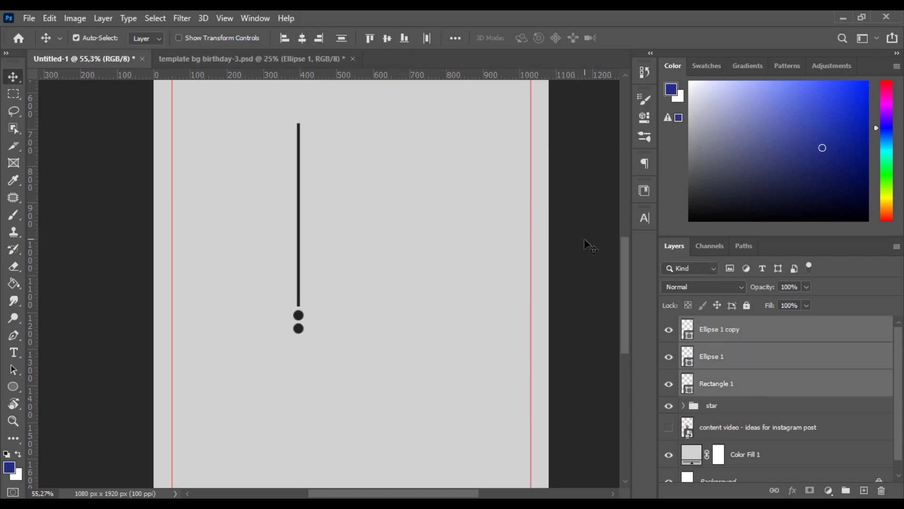
Group the line and the two circles and name the group "line"
scroll(455, 274, down, 1)
click(845, 490)
double_click(717, 321)
text(line)
key(Return)
Move the line group to the canvas's lower-right area with its edge against the right margin guide
scroll(290, 255, right, 5)
key(ctrl+t)
drag(107, 246, 334, 351)
scroll(347, 371, down, 1)
scroll(333, 380, up, 5)
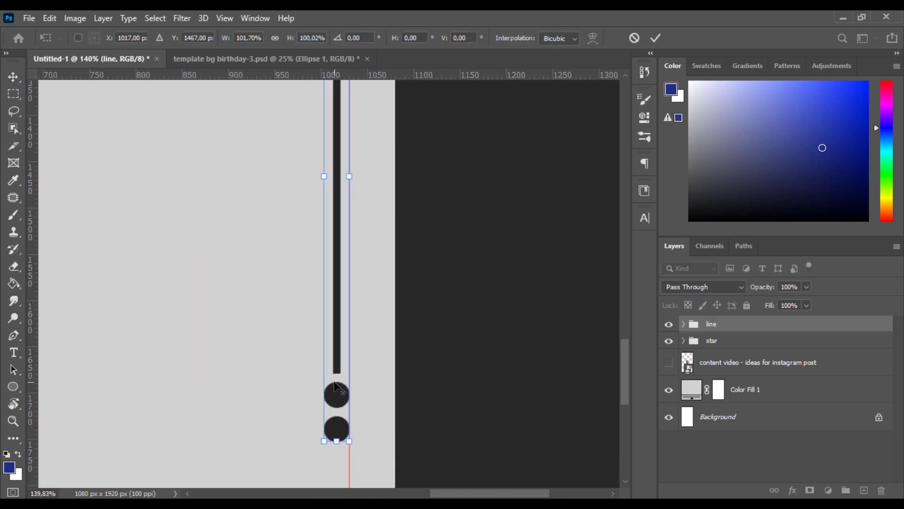
key(alt+space)
key(Escape)
key(Return)
Nudge the line group upward along the right margin guide
key(shift+Up)
key(shift+Up)
key(shift+Up)
key(shift+Up)
key(shift+Up)
key(shift+Up)
key(shift+Up)
key(ctrl+0)
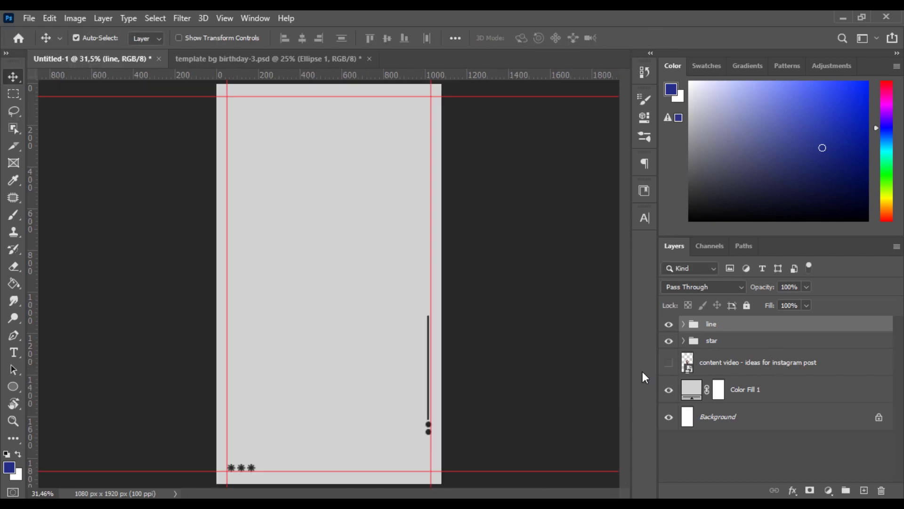
key(shift+Up)
key(shift+Up)
Rename the star group as star-square
double_click(713, 340)
text(-sqaure)
key(Return)
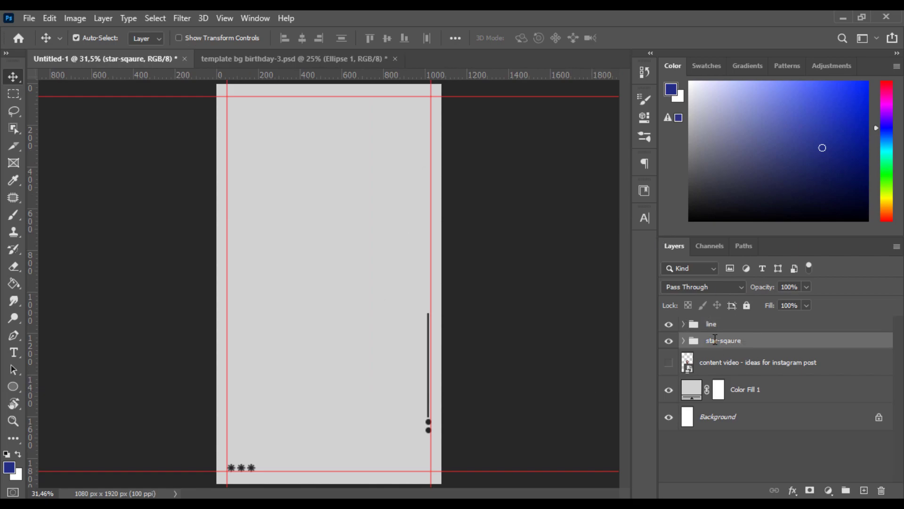
double_click(736, 341)
text(star-square)
Try adding a four-pointed star polygon of about 99 px above the line group
click(728, 325)
right_click(12, 386)
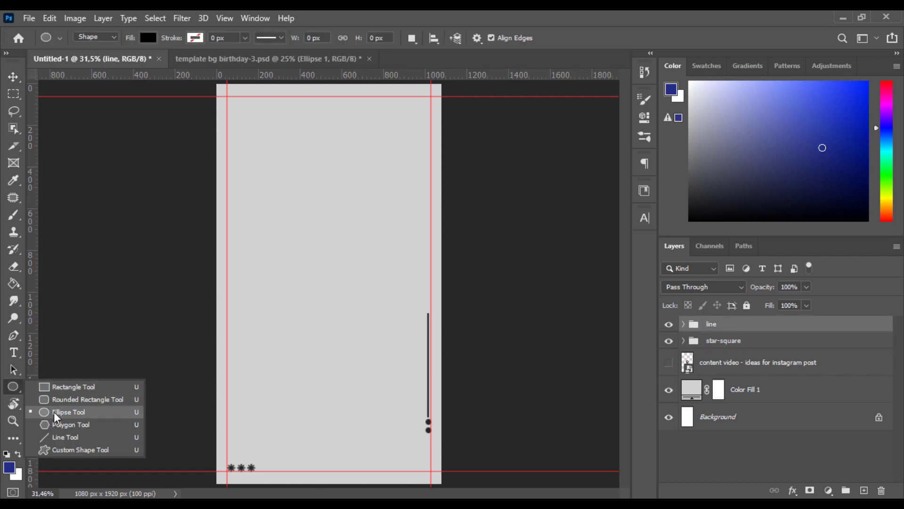
click(62, 424)
click(282, 196)
click(423, 267)
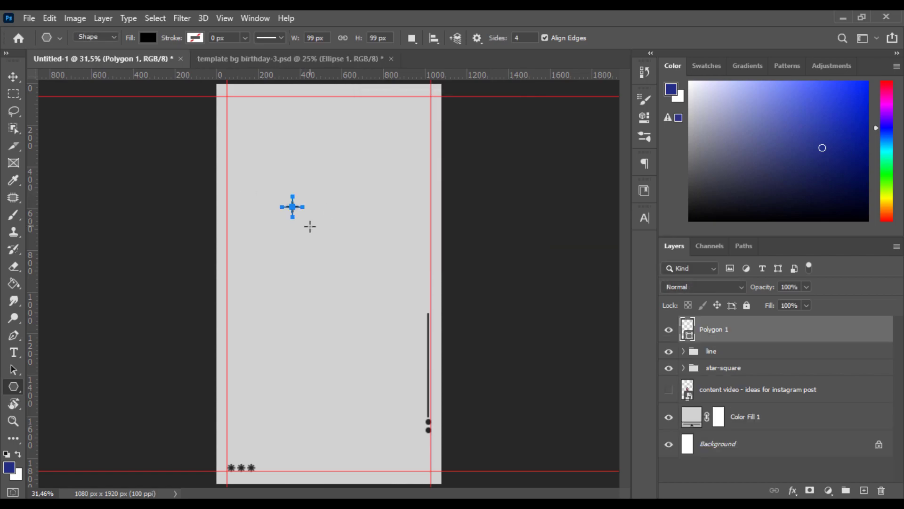
key(ctrl+z)
Try a 100 × 100 px star polygon with five sides and an 85% side indent
click(477, 38)
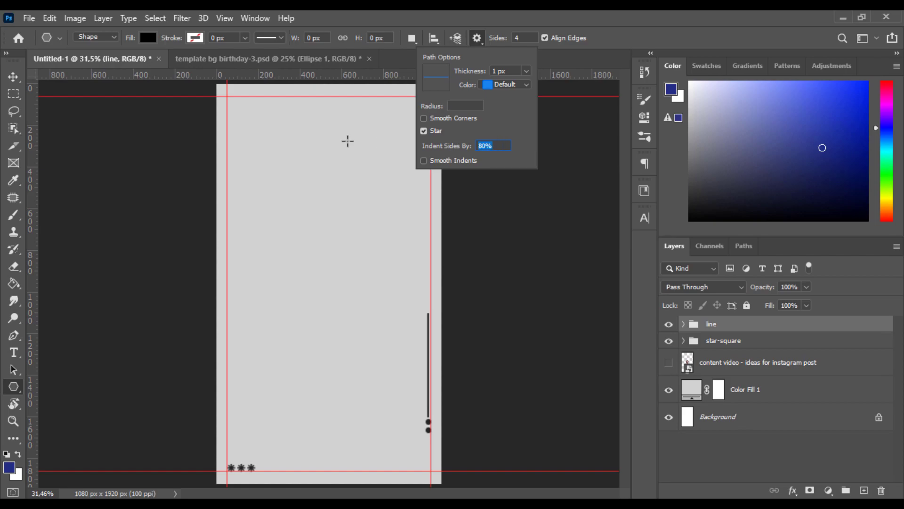
click(14, 79)
click(17, 387)
click(308, 144)
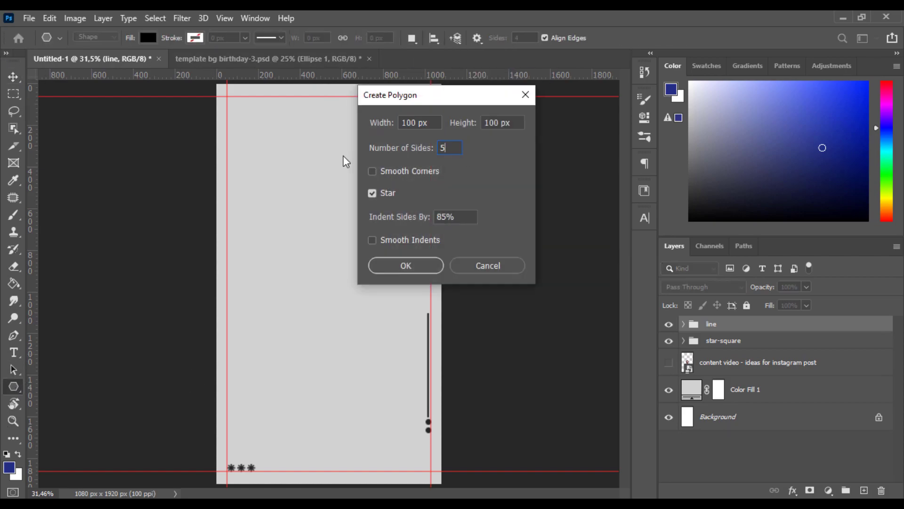
click(406, 266)
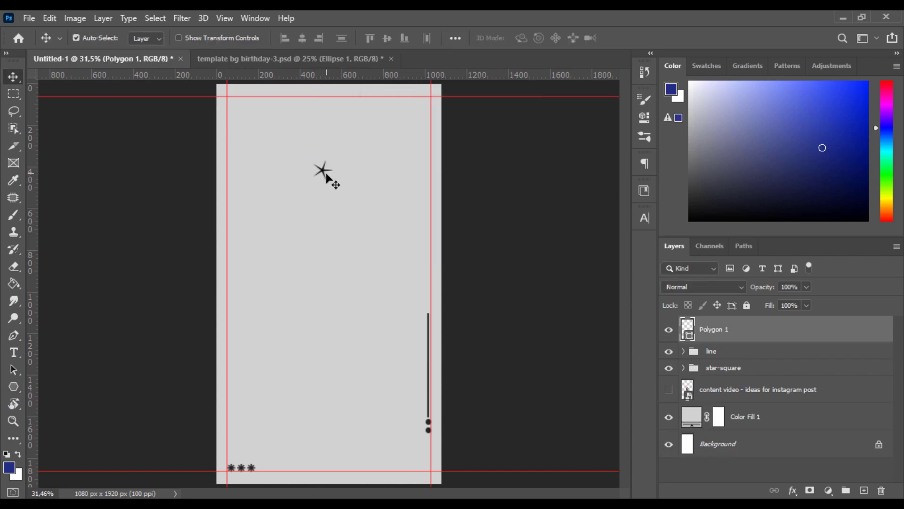
key(ctrl+z)
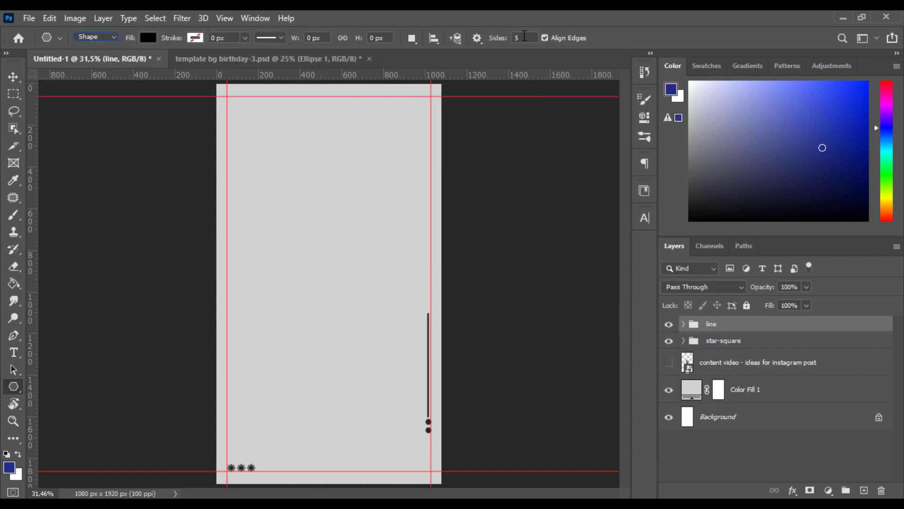
Try drawing five-pointed stars freehand with different side indents in the canvas's upper area
click(477, 38)
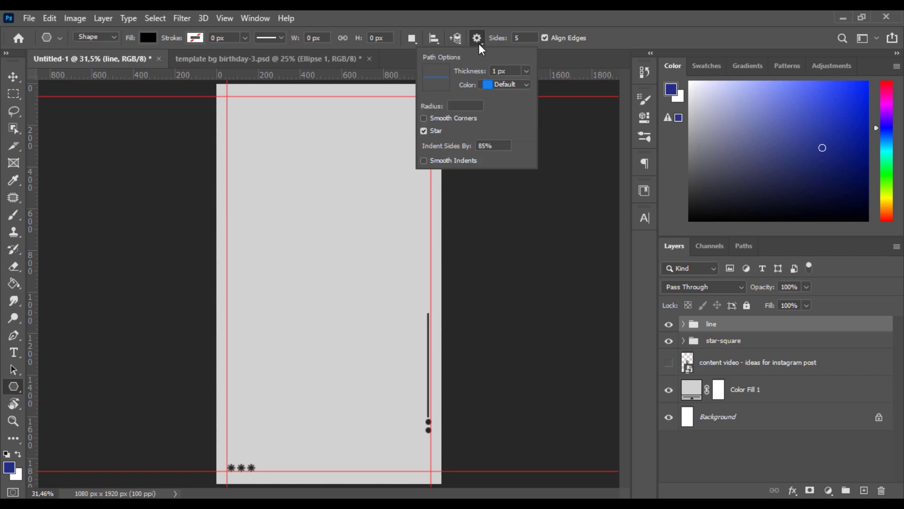
click(293, 192)
drag(281, 163, 349, 196)
key(ctrl+z)
click(476, 38)
click(306, 165)
drag(268, 165, 303, 186)
key(ctrl+z)
Draw a wider-armed five-pointed star about 307 × 301 px in the canvas's upper-left area and fill it with dark grey
click(476, 39)
key(Return)
drag(272, 168, 296, 195)
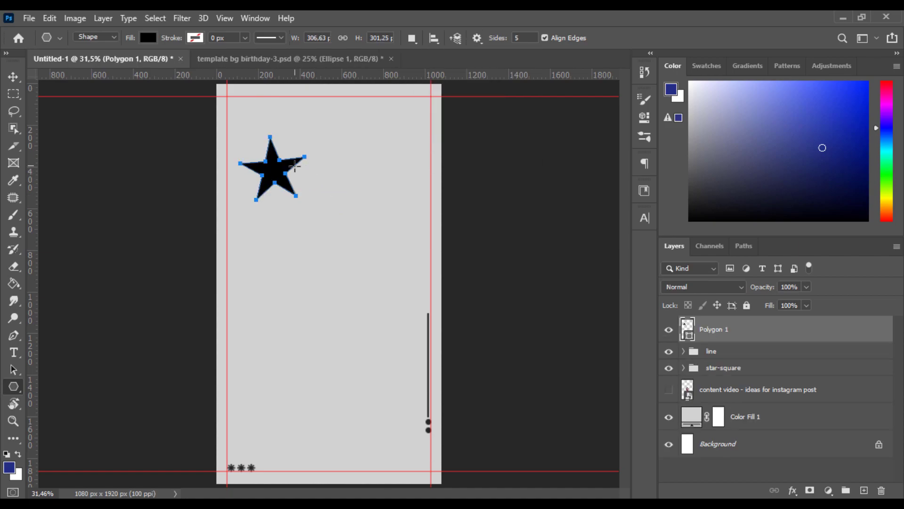
click(148, 38)
click(74, 108)
click(129, 45)
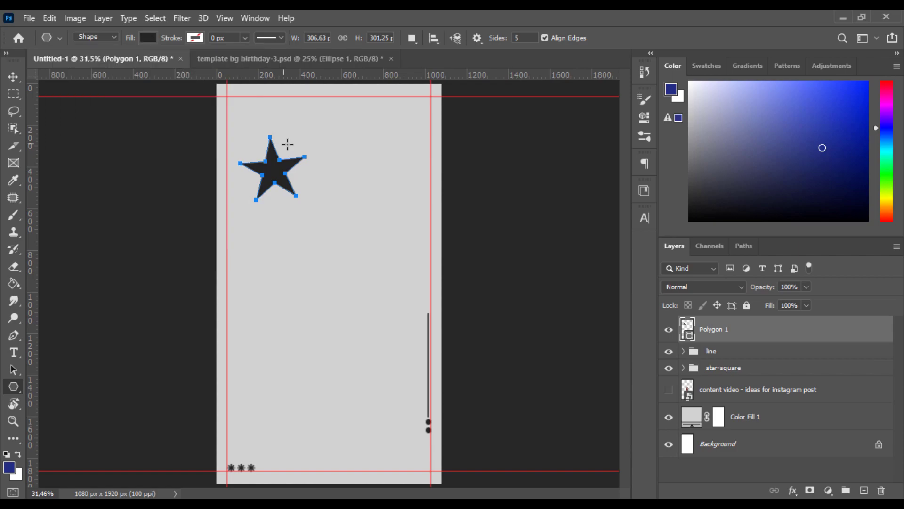
Rotate the star clockwise by about 4° so that it stands more upright
scroll(278, 142, up, 3)
scroll(313, 165, up, 1)
click(14, 77)
key(ctrl+t)
drag(369, 184, 377, 192)
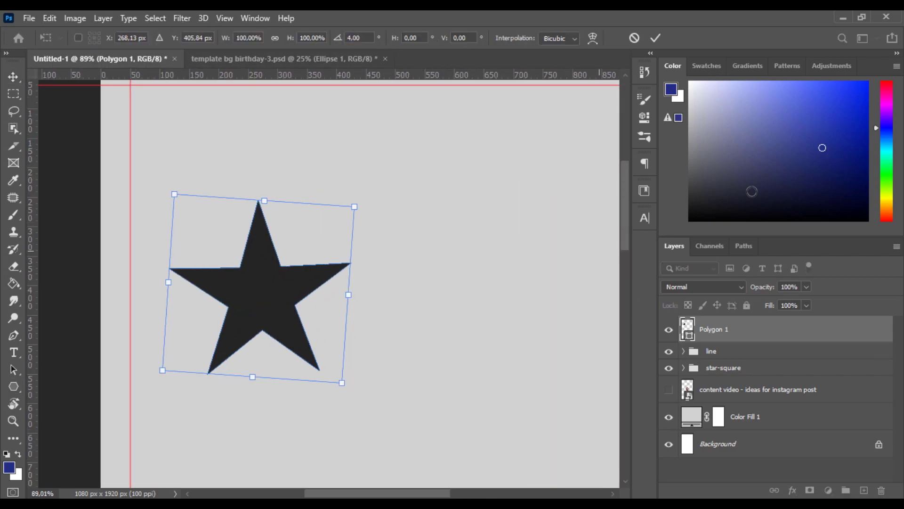
key(Return)
Move the star up onto the top margin guide and scale it to about 69.5%
scroll(370, 282, down, 1)
scroll(310, 245, up, 1)
drag(270, 258, 295, 188)
scroll(372, 343, up, 2)
scroll(452, 357, down, 1)
key(ctrl+t)
drag(452, 358, 432, 342)
Rotate the star slightly until its side arms are level with the top margin guide
scroll(341, 318, up, 4)
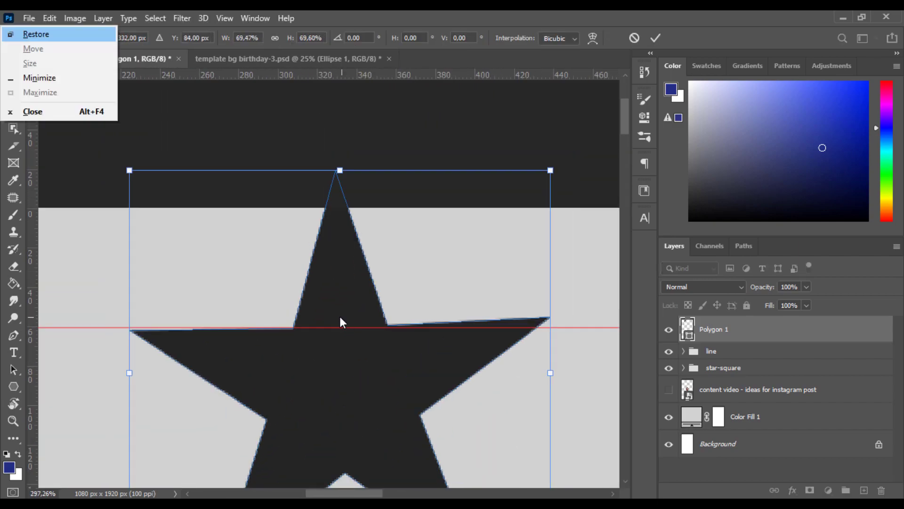
drag(127, 193, 129, 184)
key(Up)
key(Up)
key(Up)
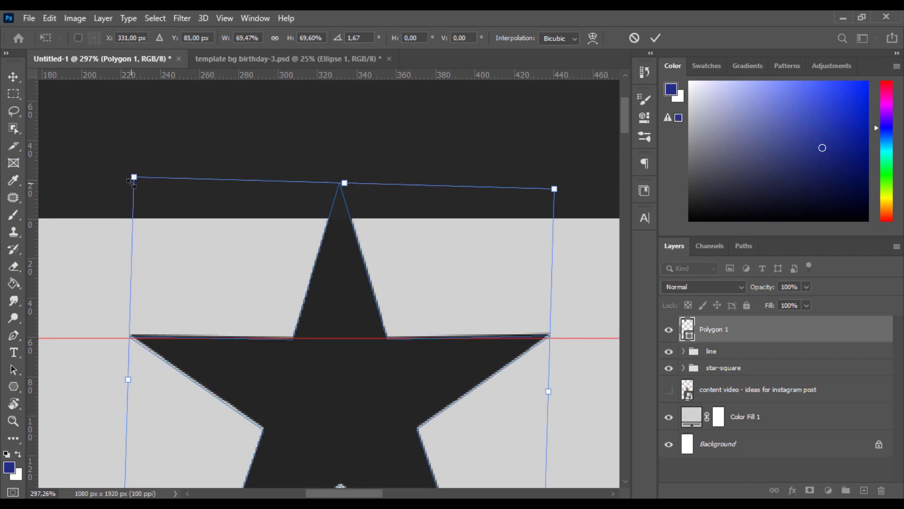
drag(570, 186, 571, 180)
click(656, 38)
Scale the star to about 23.57% and place it below the top guide near the canvas's upper-left corner
scroll(447, 269, down, 4)
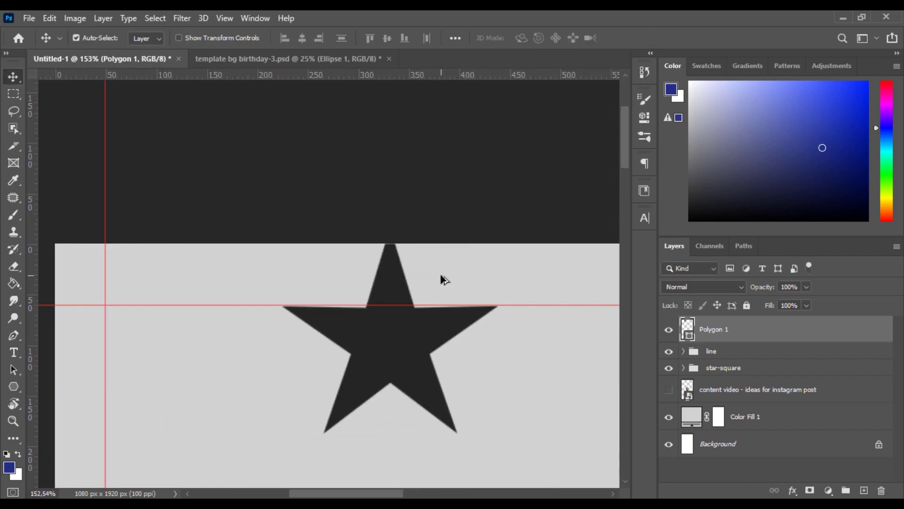
key(ctrl+t)
drag(452, 375, 320, 379)
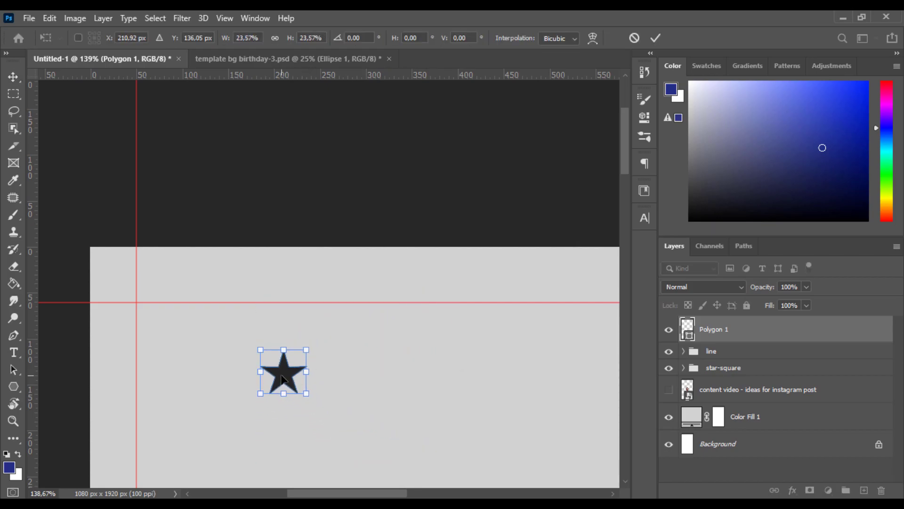
key(Return)
Duplicate the small star four times to get five star layers
right_click(750, 329)
click(608, 83)
click(561, 141)
key(ctrl+j)
key(ctrl+j)
key(ctrl+j)
Move the topmost star copy well to the right and distribute all five stars horizontally
key(ctrl+t)
drag(358, 376, 594, 380)
click(632, 36)
shift+click(742, 435)
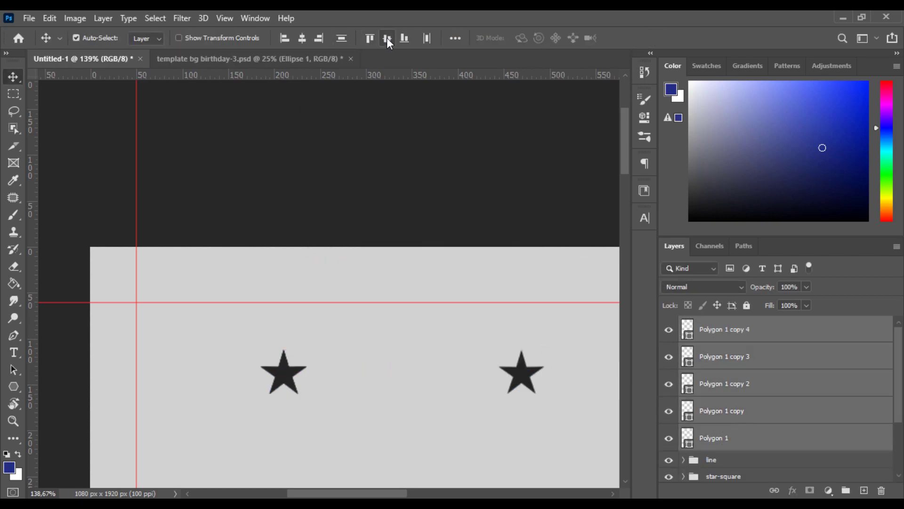
click(346, 38)
Nudge the rightmost star about 30 px left and distribute the five stars horizontally again
click(721, 332)
key(shift+Left)
key(shift+Left)
key(shift+Left)
key(shift+Left)
key(shift+Left)
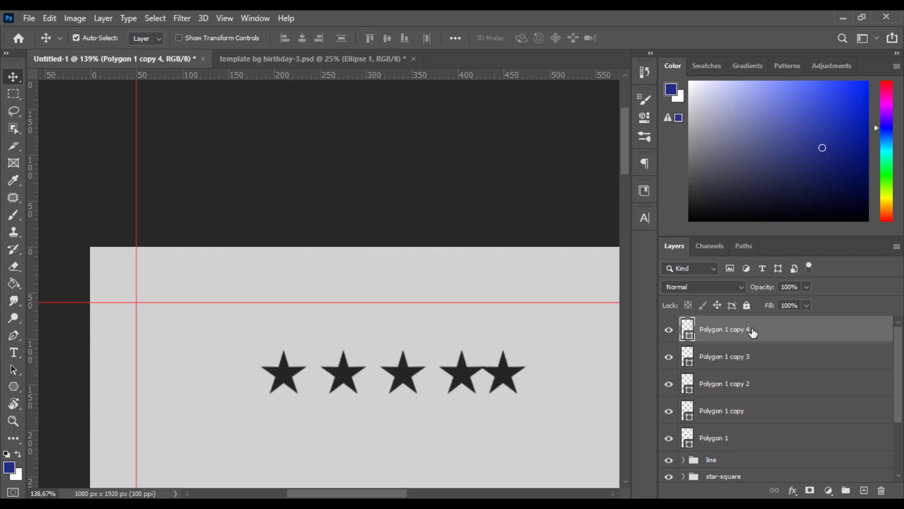
shift+click(755, 430)
click(427, 38)
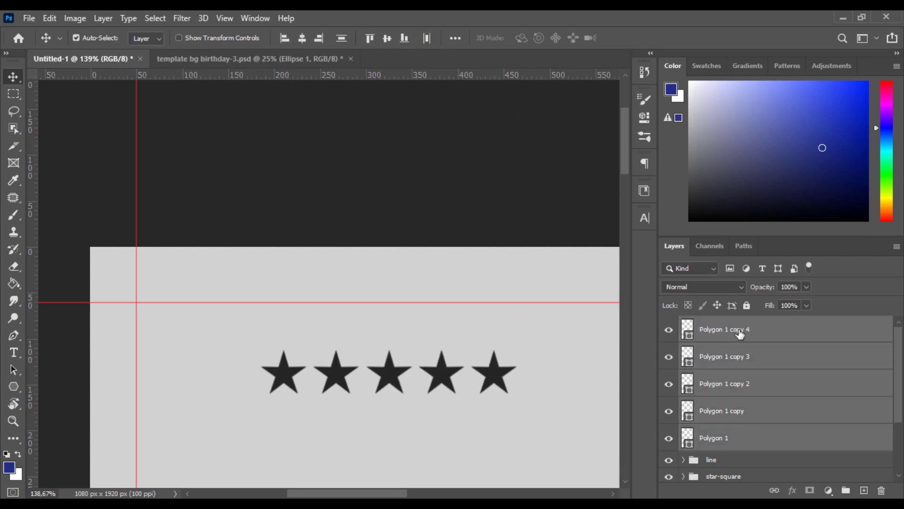
Tighten the star row by nudging the rightmost star another 10 px left and redistributing all five stars
click(730, 332)
key(shift+Left)
shift+click(750, 425)
click(427, 37)
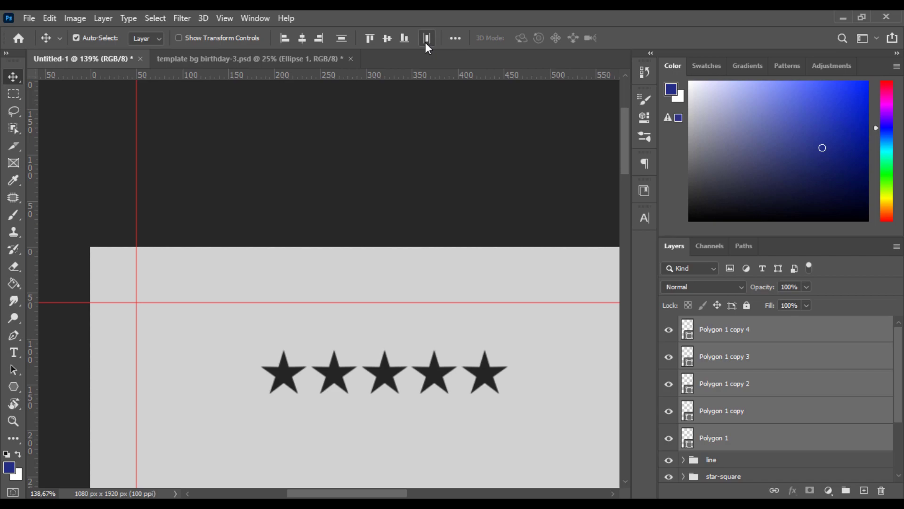
Group the five star layers and name the group star
scroll(403, 283, down, 3)
scroll(404, 283, down, 2)
drag(867, 439, 846, 490)
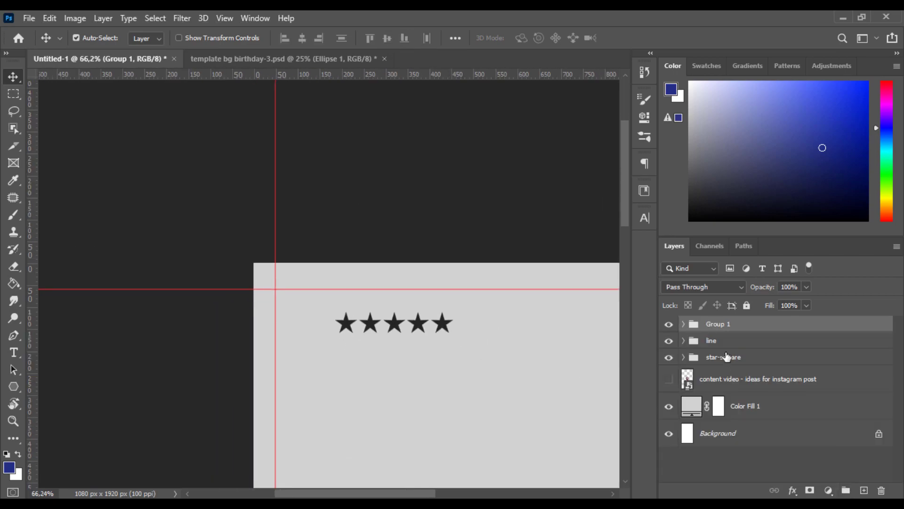
text(star)
key(Return)
Scale the star group to about 69% and place it in the canvas's upper-right corner against the top and right margin guides
scroll(387, 323, down, 2)
scroll(109, 289, right, 3)
scroll(172, 320, up, 1)
scroll(172, 321, up, 1)
key(ctrl+t)
drag(222, 359, 454, 343)
drag(476, 340, 441, 340)
drag(428, 343, 462, 308)
scroll(462, 308, up, 4)
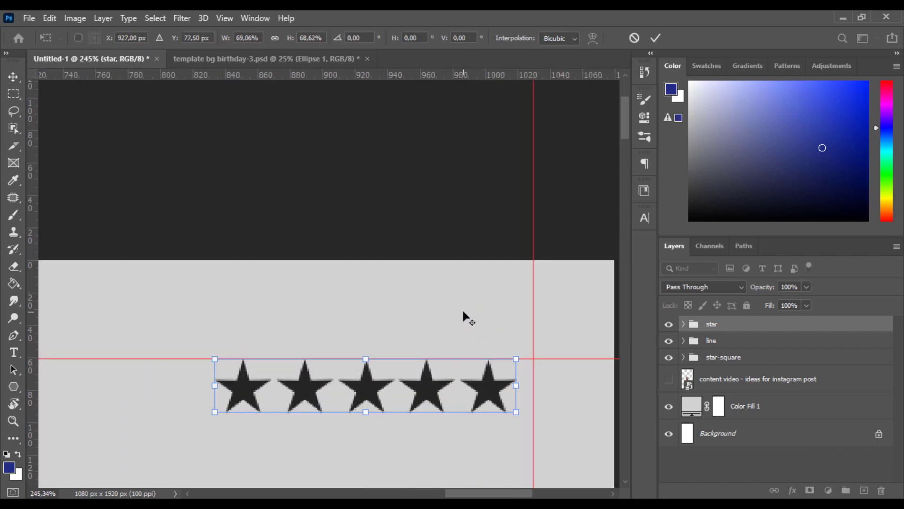
click(656, 39)
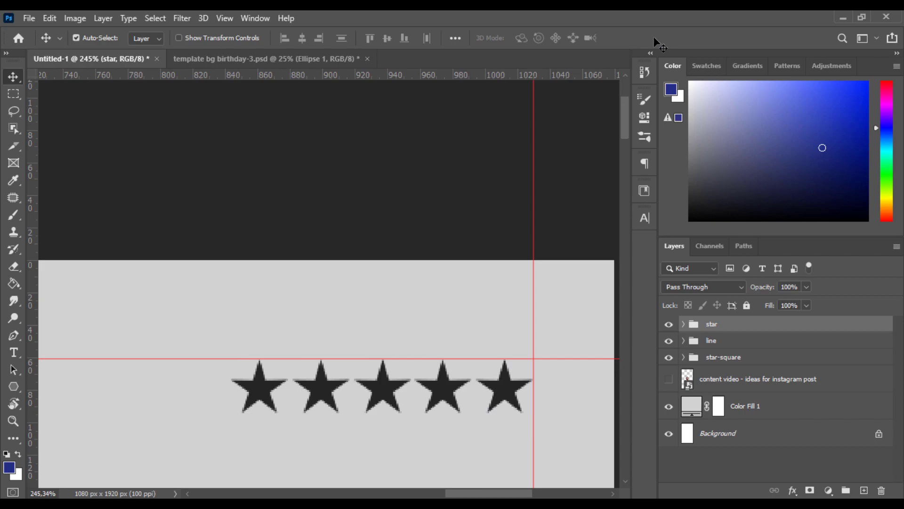
key(ctrl+0)
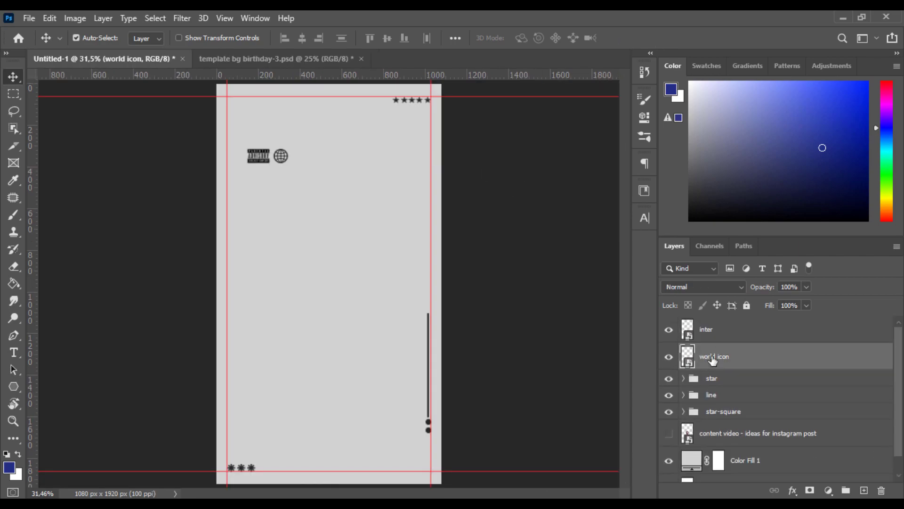
Group the inter and world icon layers and name the group icon
shift+click(712, 329)
key(ctrl+g)
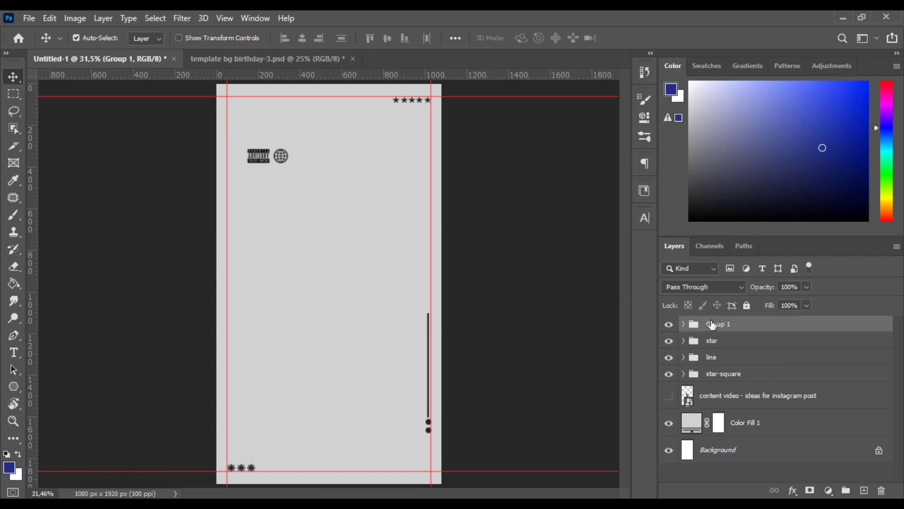
click(721, 324)
text(icon)
key(Return)
Move the icon group to the canvas's upper-left corner, snapped to the top and left margin guides
scroll(226, 113, up, 6)
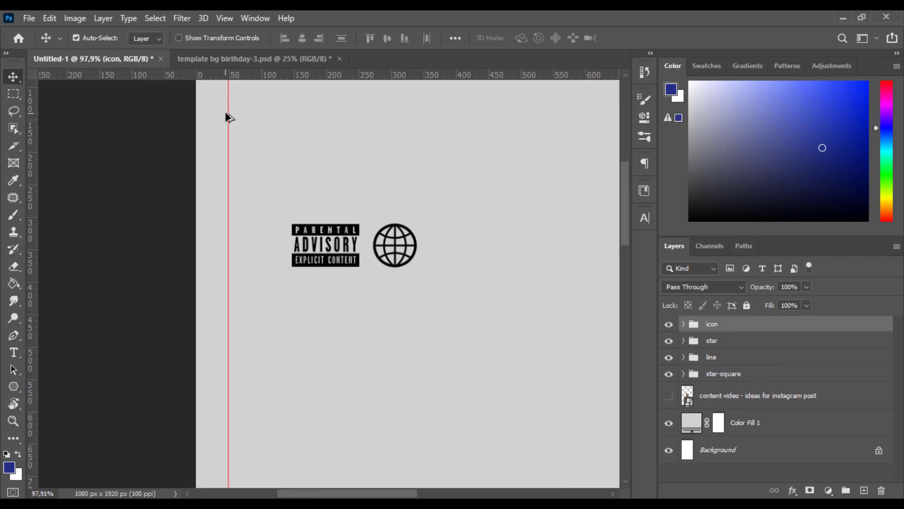
scroll(293, 217, up, 5)
drag(316, 332, 318, 361)
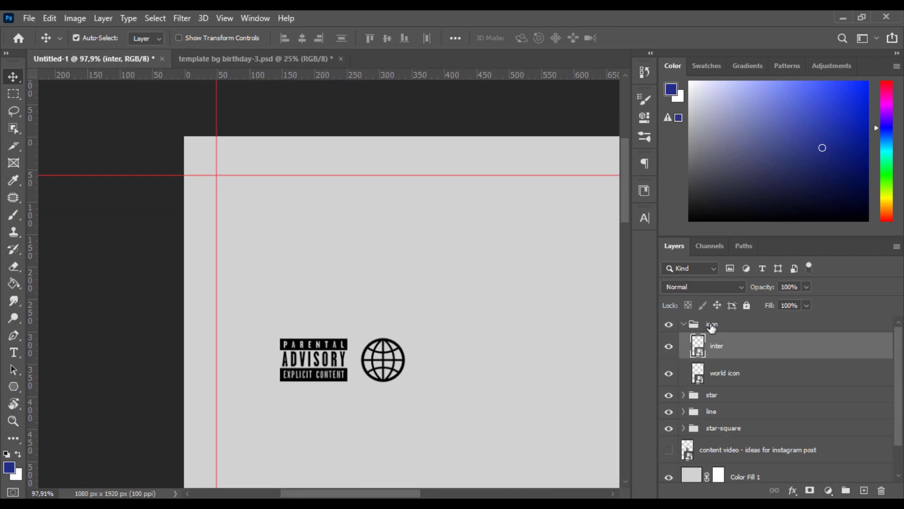
click(711, 324)
key(ctrl+t)
drag(394, 363, 331, 213)
scroll(331, 212, up, 7)
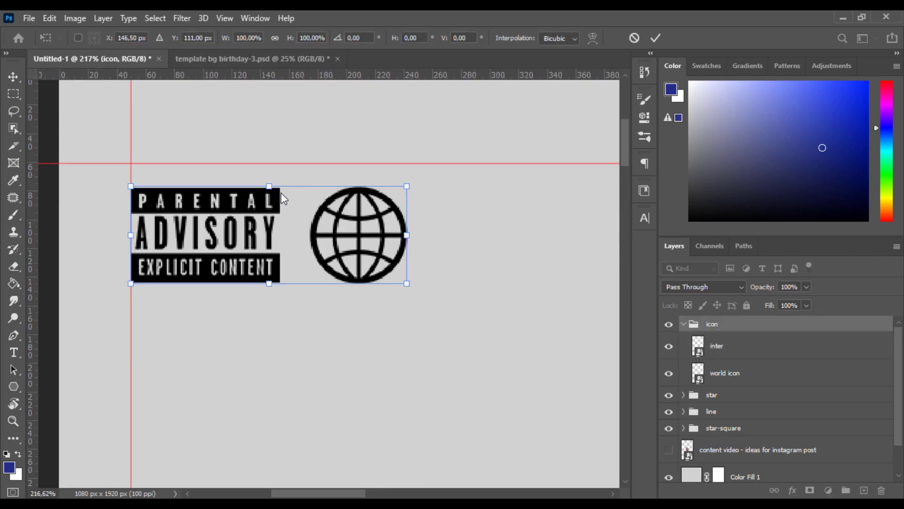
drag(239, 200, 238, 183)
scroll(189, 148, up, 6)
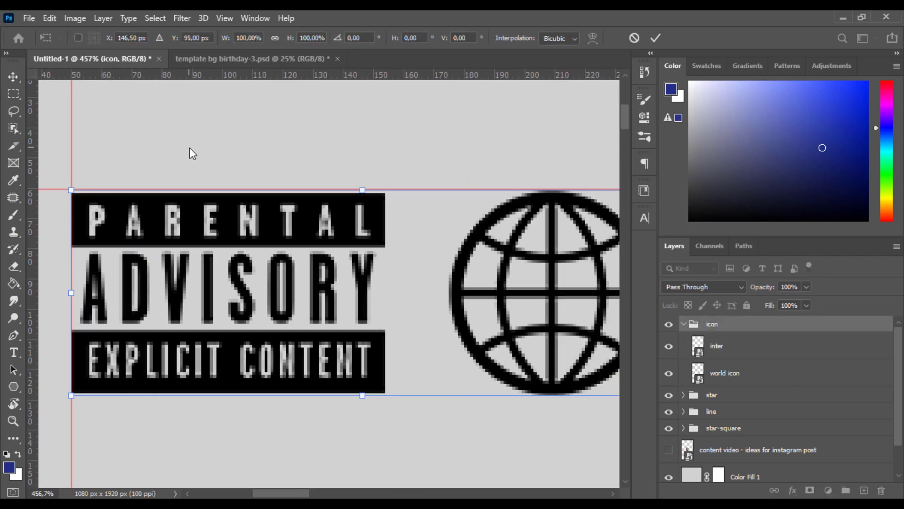
click(655, 38)
Align the Parental Advisory badge and the globe icon by their vertical centers
scroll(478, 256, down, 3)
click(528, 256)
key(ctrl+t)
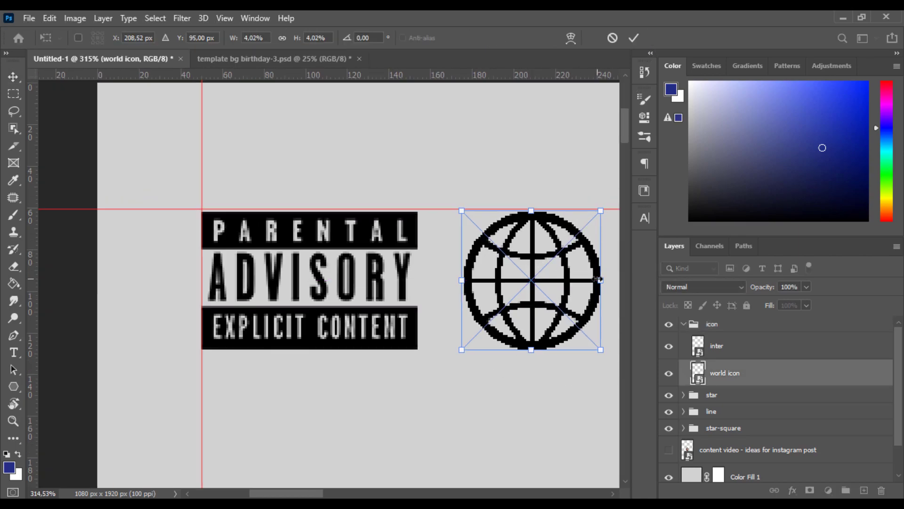
key(Return)
shift+click(720, 351)
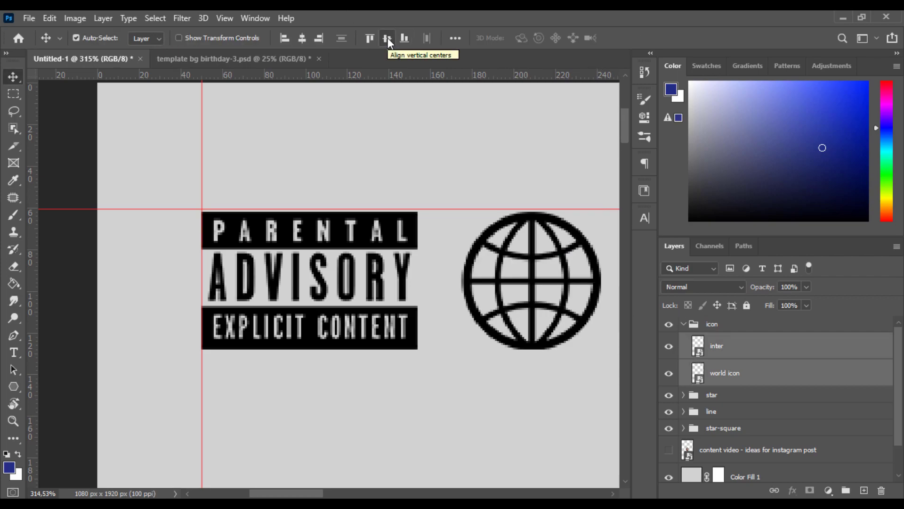
click(388, 39)
Scale the icon group down slightly, keeping it in the corner of the top and left margin guides
scroll(460, 258, down, 5)
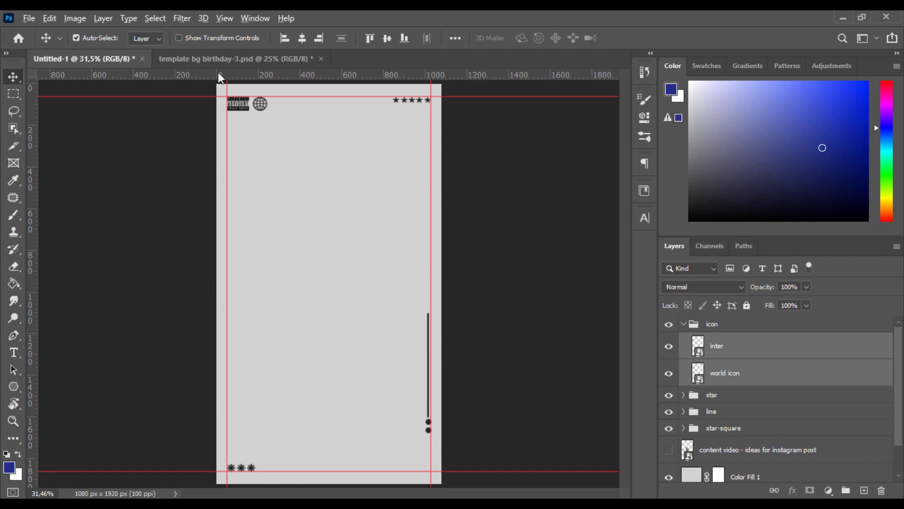
scroll(266, 94, up, 6)
click(706, 323)
click(684, 323)
key(ctrl+t)
drag(315, 204, 293, 186)
key(Return)
scroll(288, 189, down, 6)
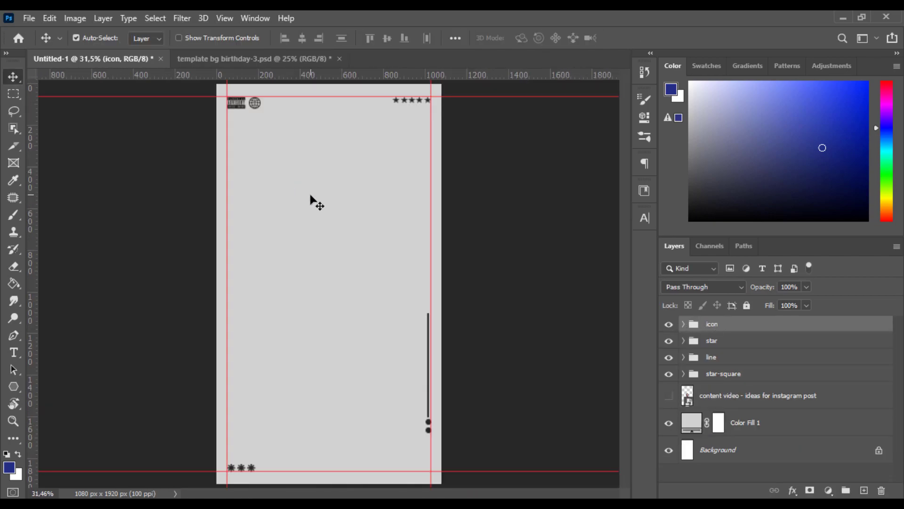
Bring the psalm text group from the birthday template into this layout
scroll(403, 87, up, 1)
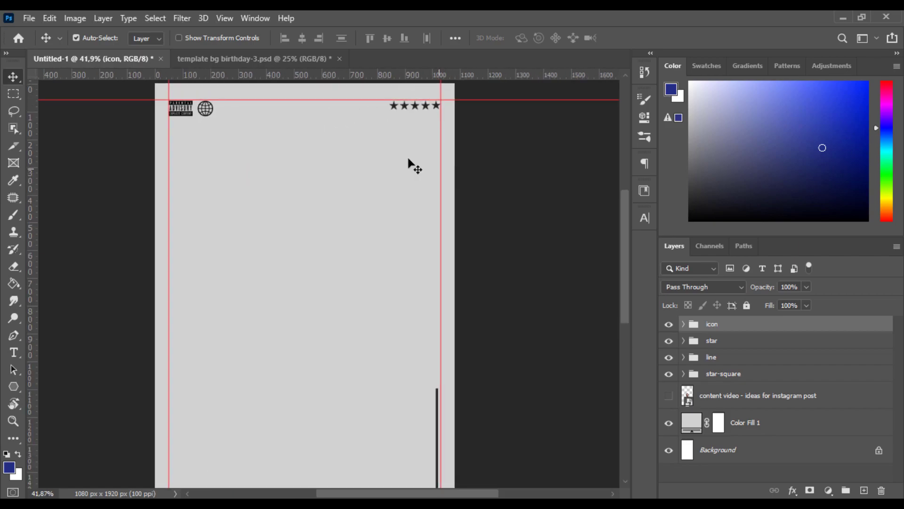
scroll(385, 136, down, 1)
click(483, 276)
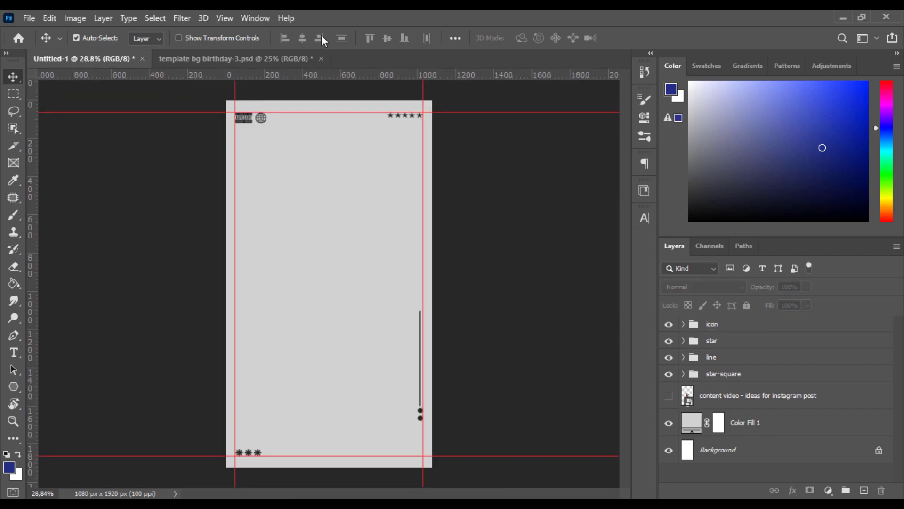
key(ctrl+v)
scroll(232, 439, up, 3)
scroll(256, 372, down, 2)
scroll(256, 371, up, 1)
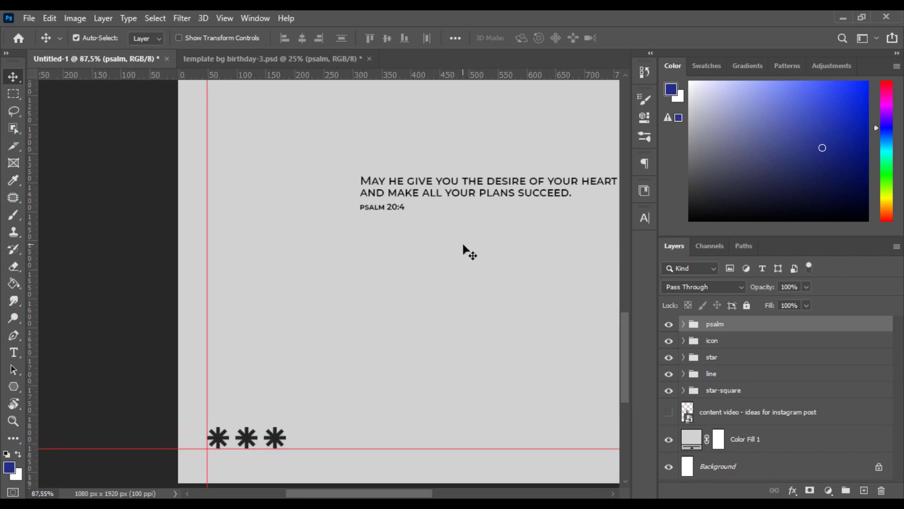
Move the psalm group to the left margin guide, just above the three star ornaments
key(ctrl+t)
drag(402, 265, 297, 304)
scroll(294, 305, down, 2)
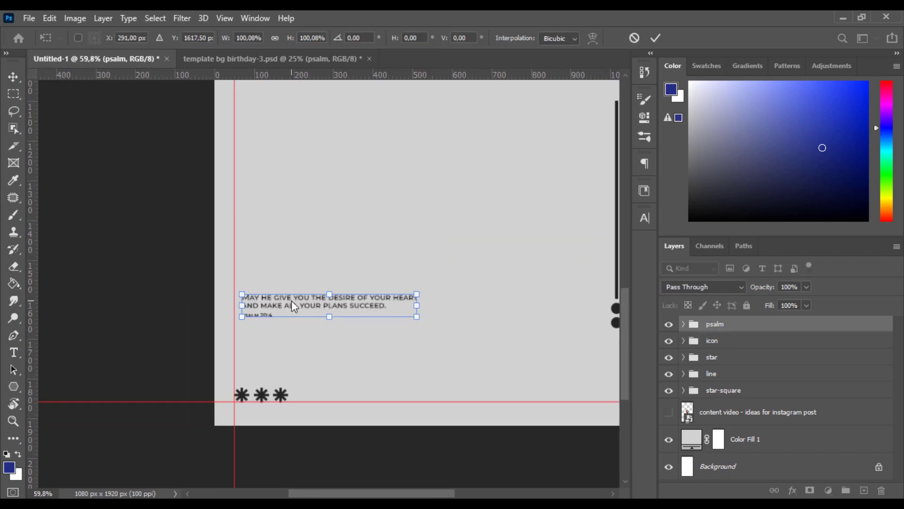
key(alt+space)
scroll(283, 323, up, 3)
drag(272, 304, 299, 370)
key(Return)
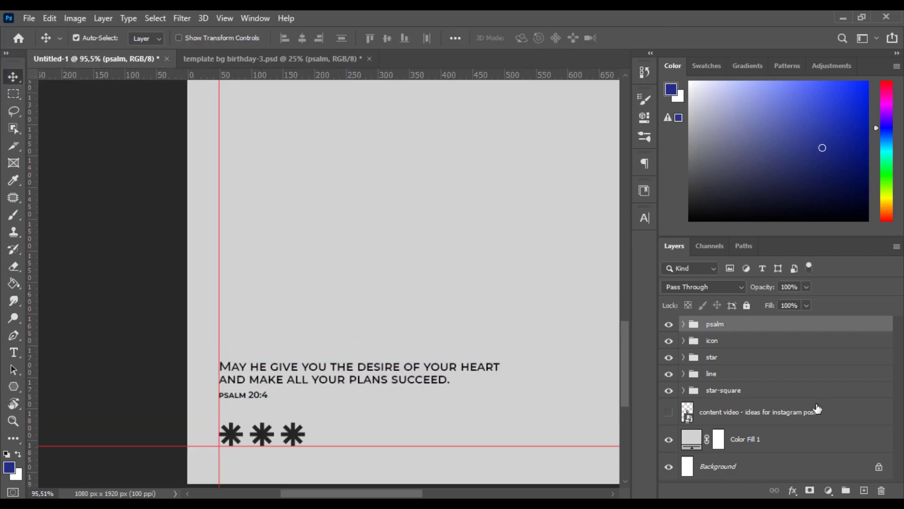
Move the star-square group straight up by about 100 px
click(754, 391)
key(shift+Up)
key(shift+Up)
key(shift+Up)
key(shift+Up)
key(shift+Up)
key(shift+Up)
key(shift+Up)
key(shift+Up)
key(shift+Up)
key(shift+Up)
key(shift+Up)
key(shift+Up)
key(shift+Up)
key(shift+Up)
Move the psalm group down about 75 px so its last line rests on the bottom margin guide
click(785, 331)
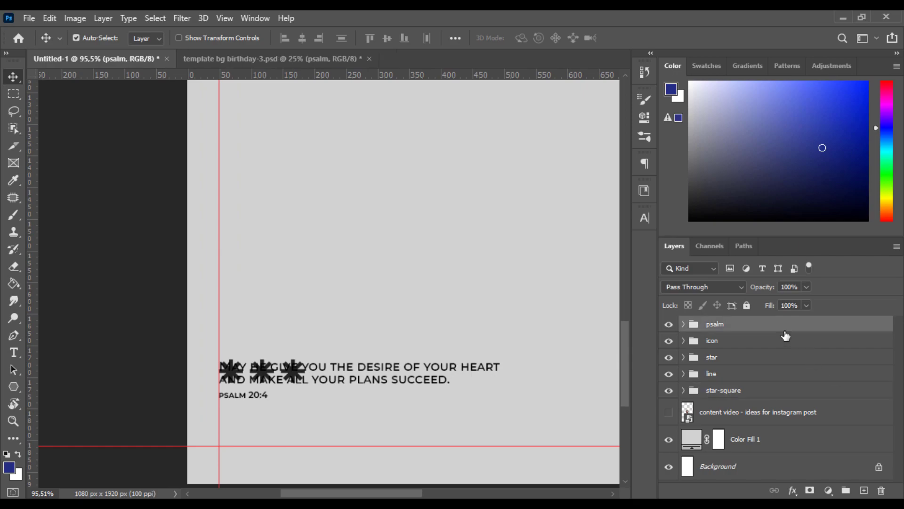
key(shift+Down)
key(shift+Down)
key(shift+Down)
key(shift+Down)
key(shift+Down)
key(shift+Down)
key(shift+Down)
key(shift+Down)
key(shift+Down)
key(shift+Down)
key(Down)
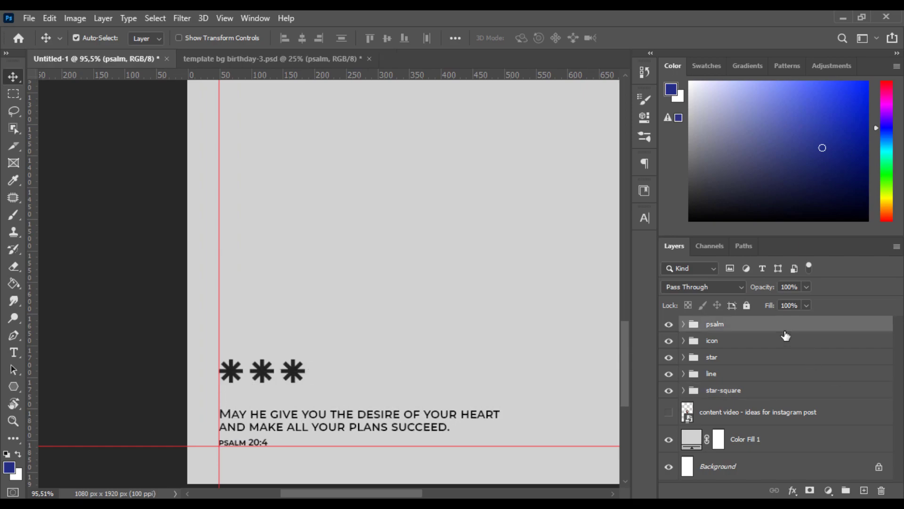
Enlarge the psalm group slightly, keeping its lower-left corner at the margin guides
key(ctrl+t)
drag(499, 409, 534, 405)
click(651, 40)
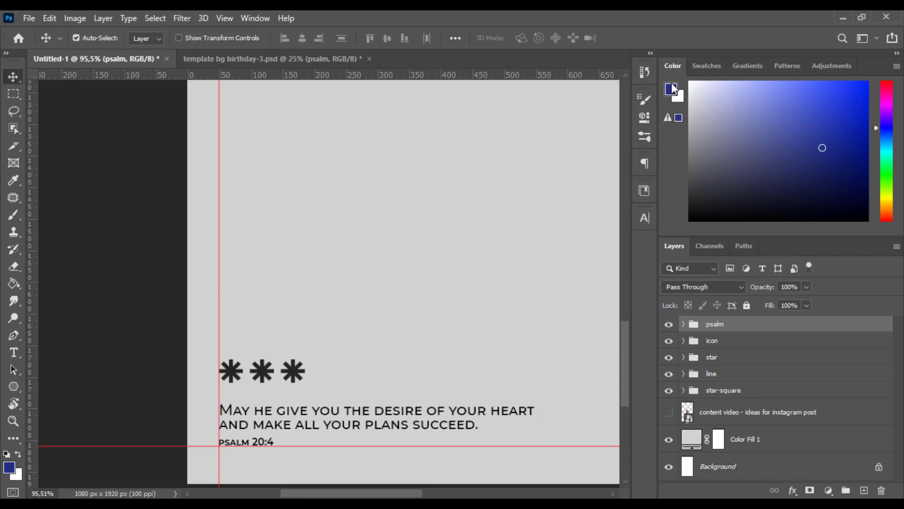
click(734, 391)
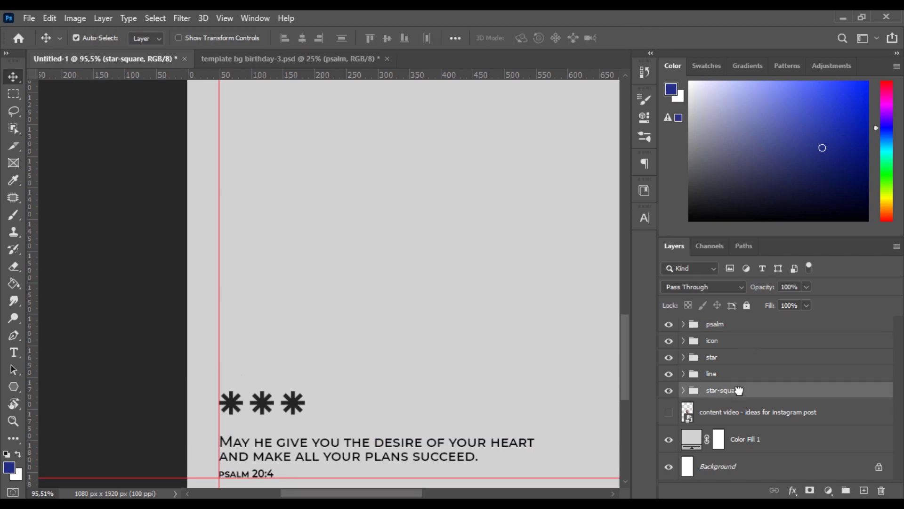
key(ctrl+0)
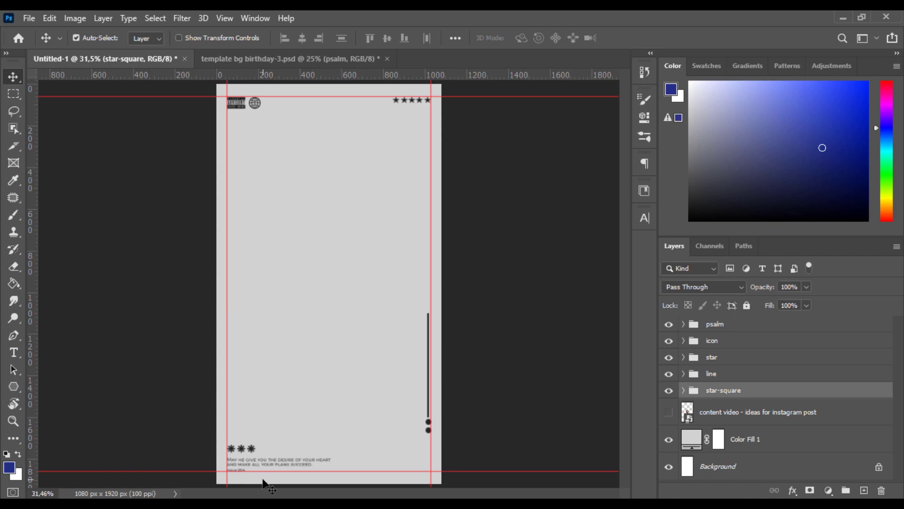
Scale the line group with its two dots to about 85% and place it against the right margin guide
scroll(424, 425, up, 5)
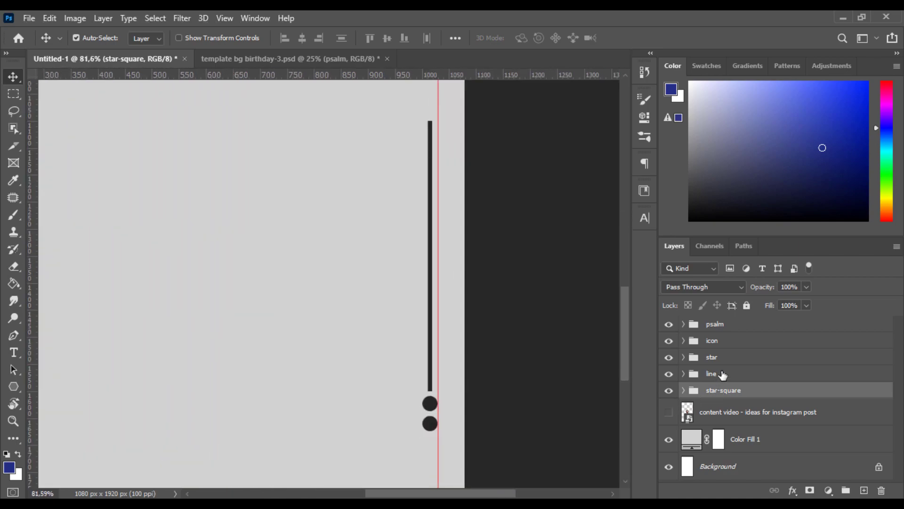
click(712, 373)
key(ctrl+t)
drag(423, 428, 438, 401)
key(ctrl+z)
drag(437, 276, 437, 276)
drag(430, 429, 424, 383)
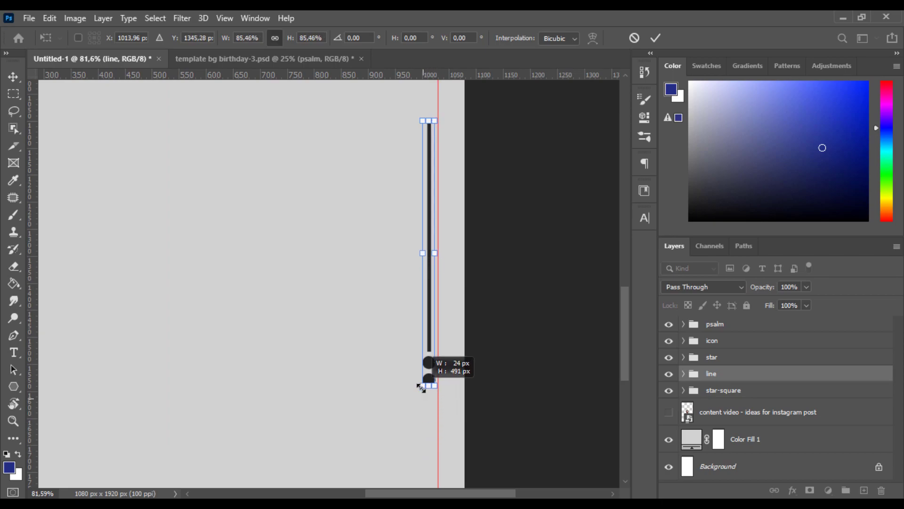
key(Return)
key(shift+Left)
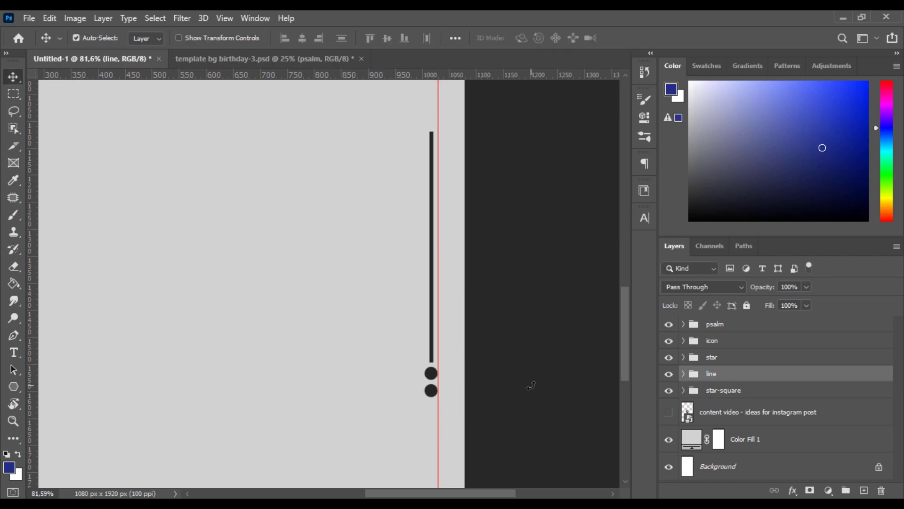
Scale the star-square group down slightly, keeping it aligned to the left margin guide above the psalm text
scroll(430, 389, down, 1)
drag(264, 368, 559, 286)
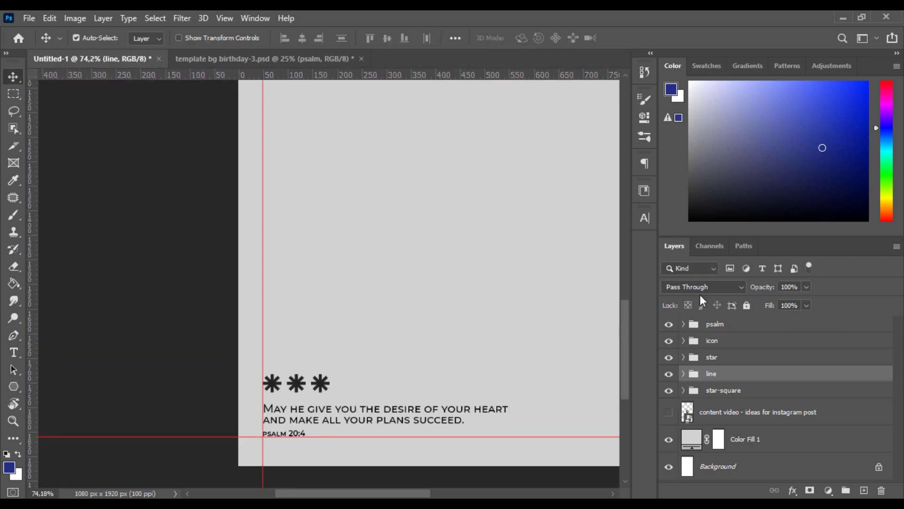
click(732, 398)
key(ctrl+t)
drag(331, 374, 303, 381)
key(Return)
key(ctrl+0)
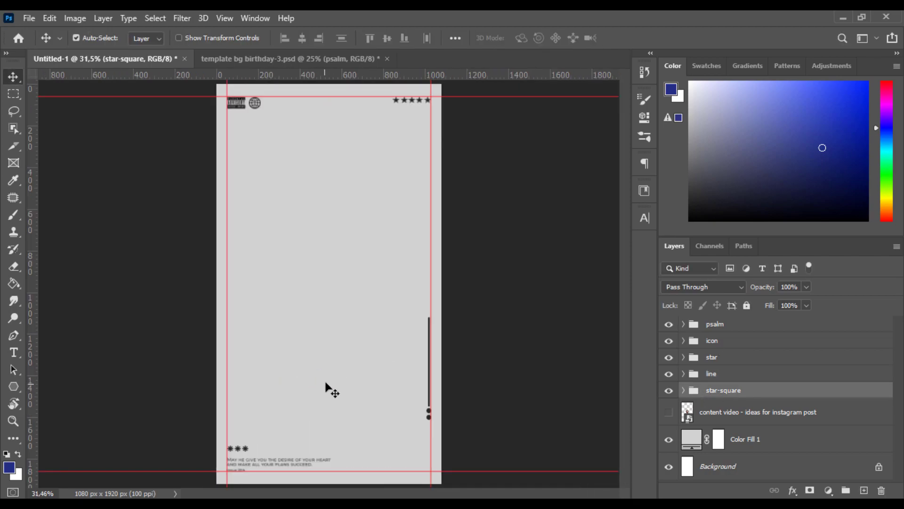
Add a HAPPY text layer above the psalm group, in the upper middle of the canvas
click(730, 324)
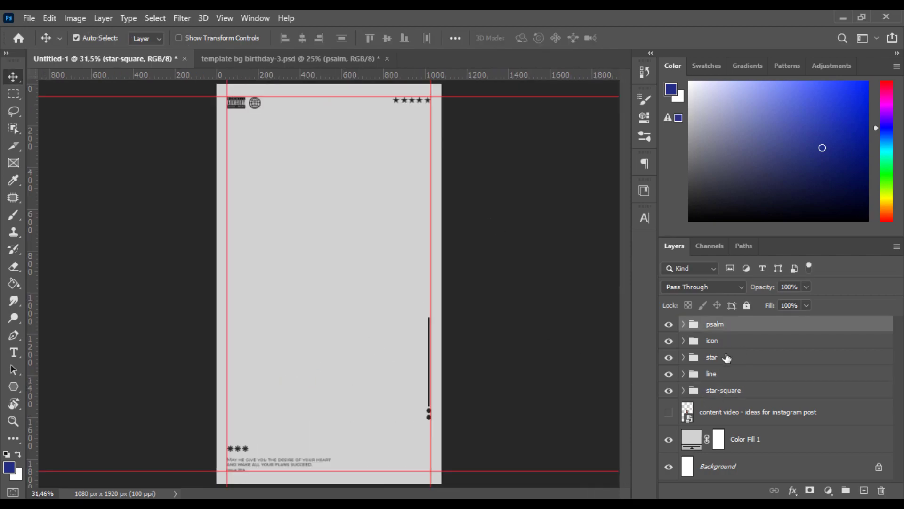
key(t)
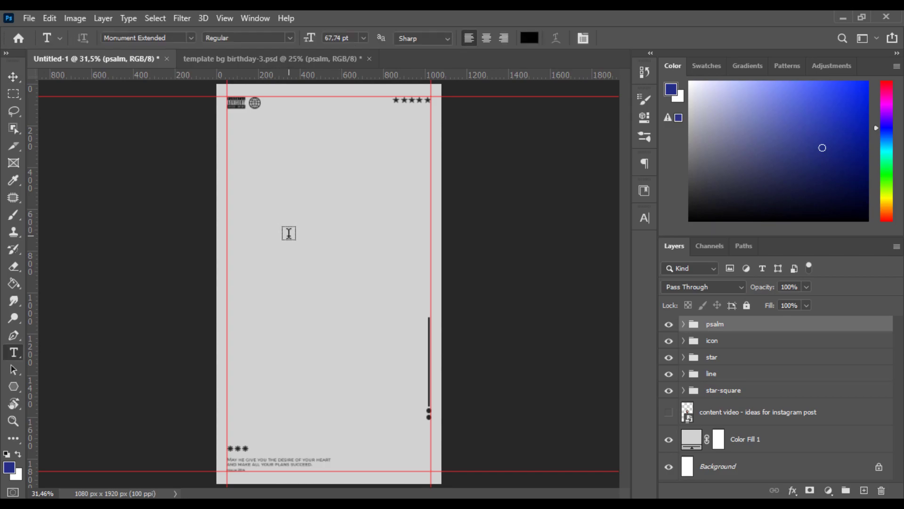
click(289, 232)
text(HAPPY)
Format the HAPPY text in Monument Extended Regular with a tracking of 80
key(ctrl+a)
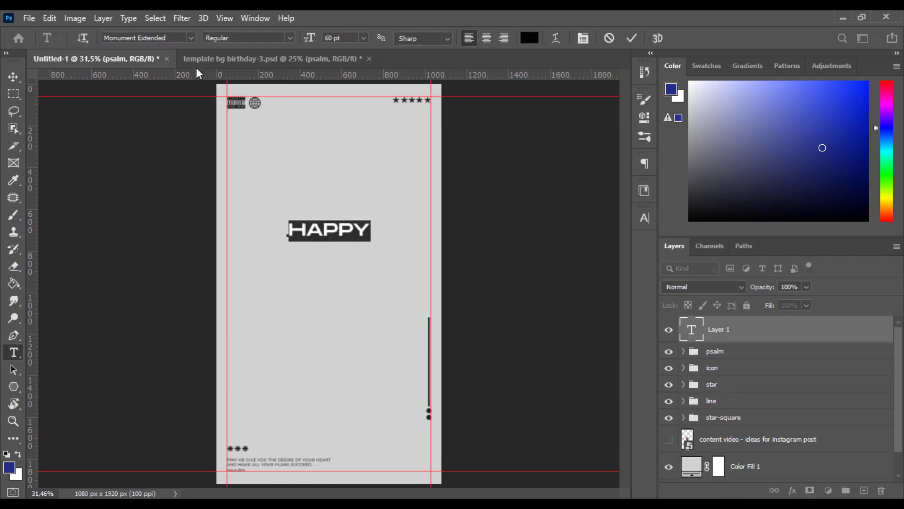
click(191, 38)
click(171, 102)
click(645, 218)
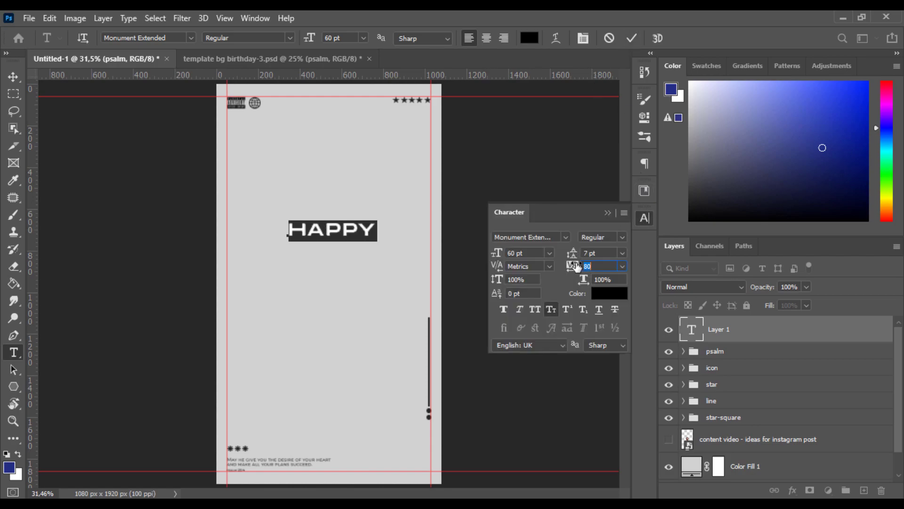
click(633, 40)
click(643, 218)
Enlarge the HAPPY text to span nearly the full width between the side margin guides and center it between them
key(ctrl+t)
drag(379, 240, 433, 280)
drag(399, 231, 459, 254)
drag(415, 216, 388, 215)
key(Return)
Add a BIRTHDAY text layer below HAPPY
key(t)
click(324, 273)
text(BIRTHDA)
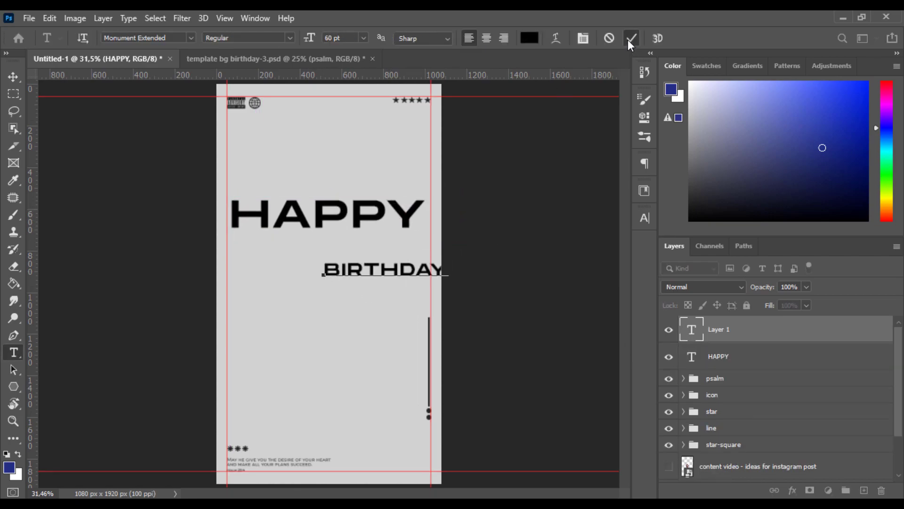
text(Y)
click(631, 38)
Scale the BIRTHDAY text to about 175% and place it directly under HAPPY, spanning the width between the side margin guides
key(ctrl+t)
drag(383, 279, 473, 305)
drag(410, 267, 403, 266)
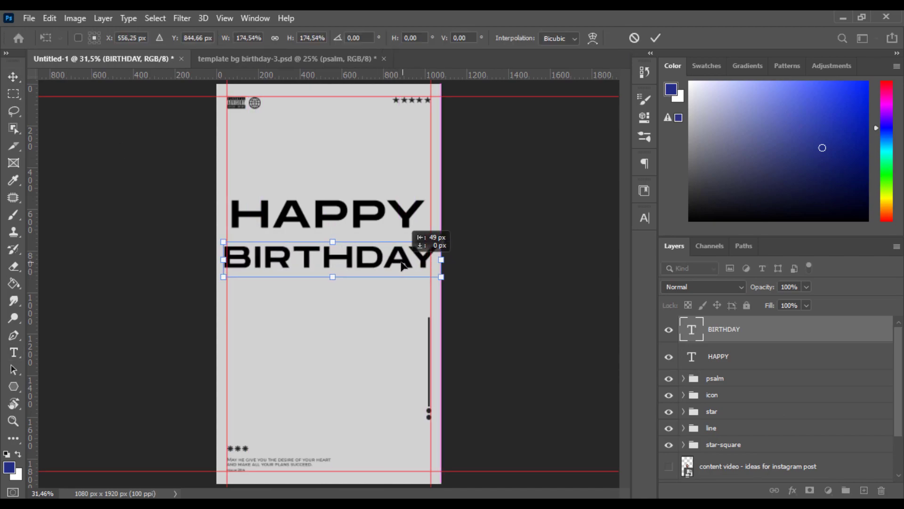
key(Return)
Convert the HAPPY text layer to a smart object
scroll(275, 165, up, 1)
right_click(736, 357)
click(661, 178)
Distort the HAPPY title so its left end is taller than its right and both ends reach toward the side margin guides
key(ctrl+t)
right_click(381, 220)
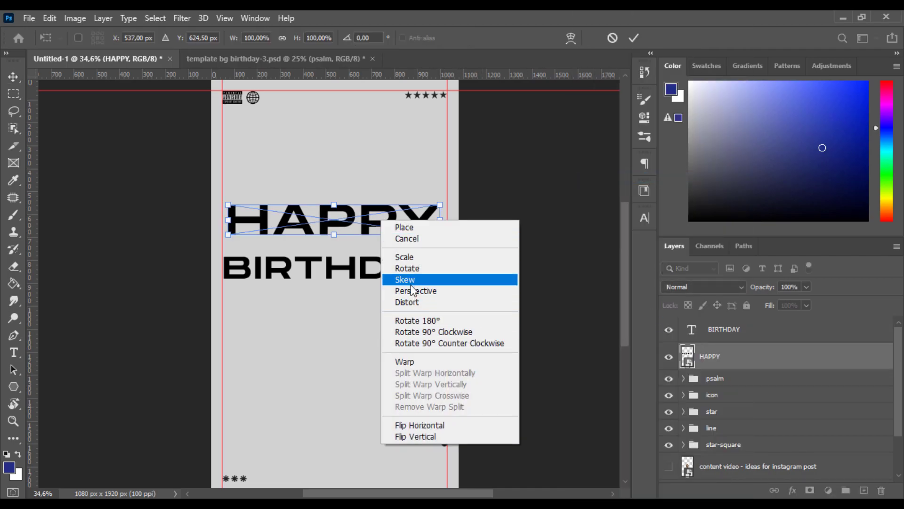
click(411, 303)
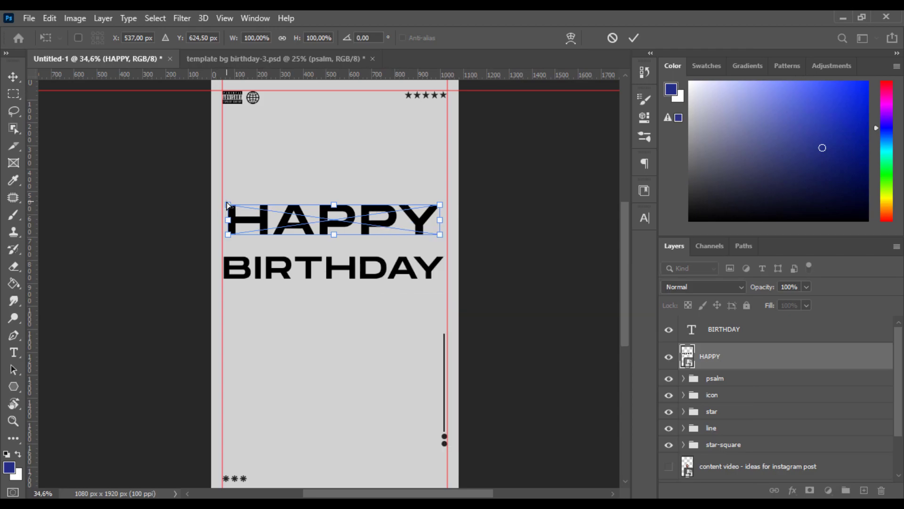
drag(227, 206, 223, 194)
drag(228, 234, 223, 240)
drag(436, 206, 444, 203)
drag(443, 235, 446, 231)
scroll(446, 173, up, 5)
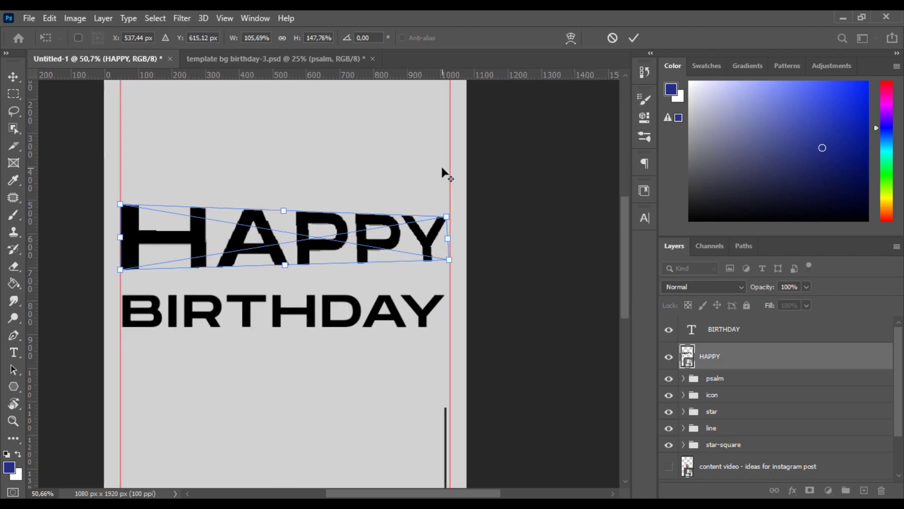
Stretch the left corners of HAPPY further apart vertically to strengthen the taper, and apply the distortion
scroll(438, 266, down, 5)
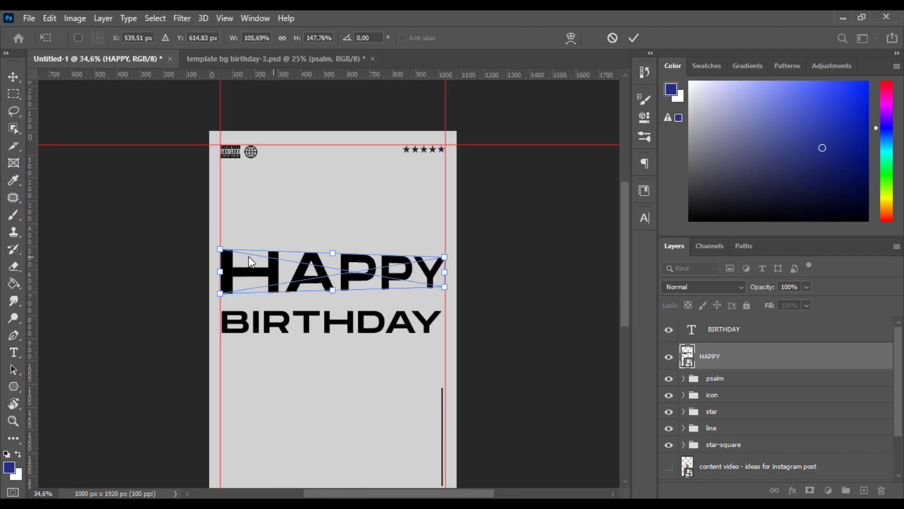
drag(220, 249, 220, 241)
drag(220, 293, 224, 303)
click(634, 38)
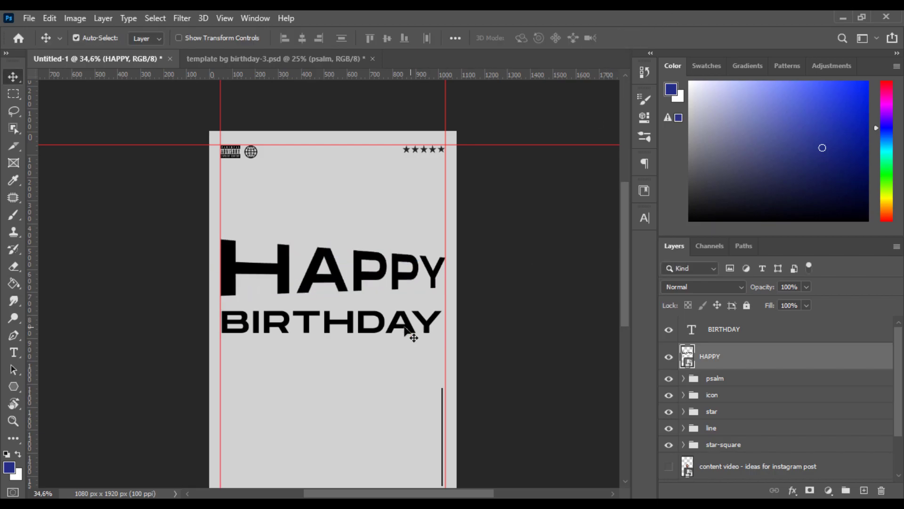
Convert the BIRTHDAY text layer to a smart object
click(432, 332)
right_click(802, 329)
click(702, 177)
Distort BIRTHDAY so its right end grows taller above and below and its right corners meet the right margin guide
key(ctrl+t)
right_click(345, 323)
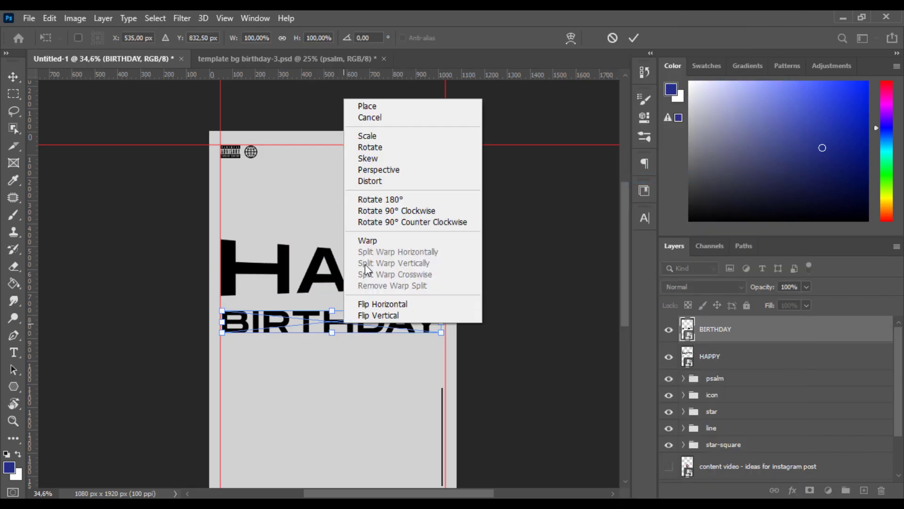
click(378, 182)
drag(441, 311, 442, 295)
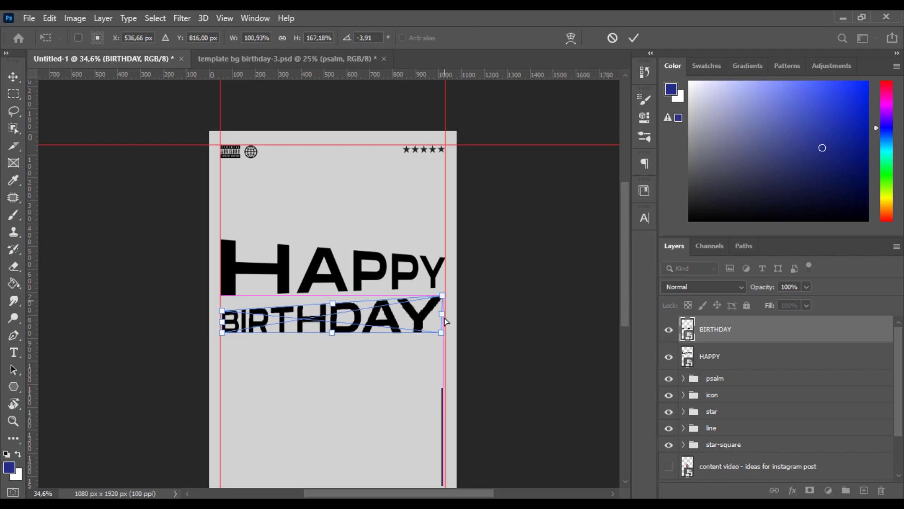
drag(440, 332, 442, 351)
alt+scroll(447, 292, up, 5)
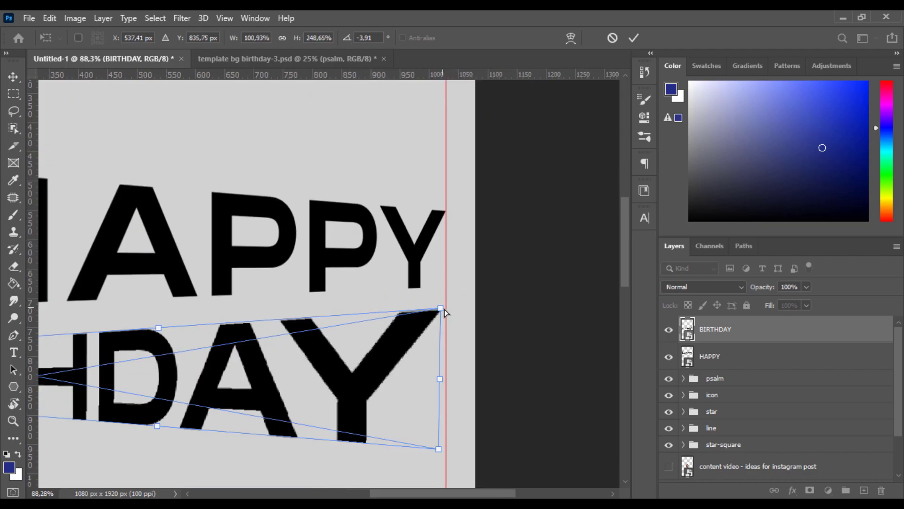
drag(439, 449, 446, 450)
alt+scroll(447, 377, down, 4)
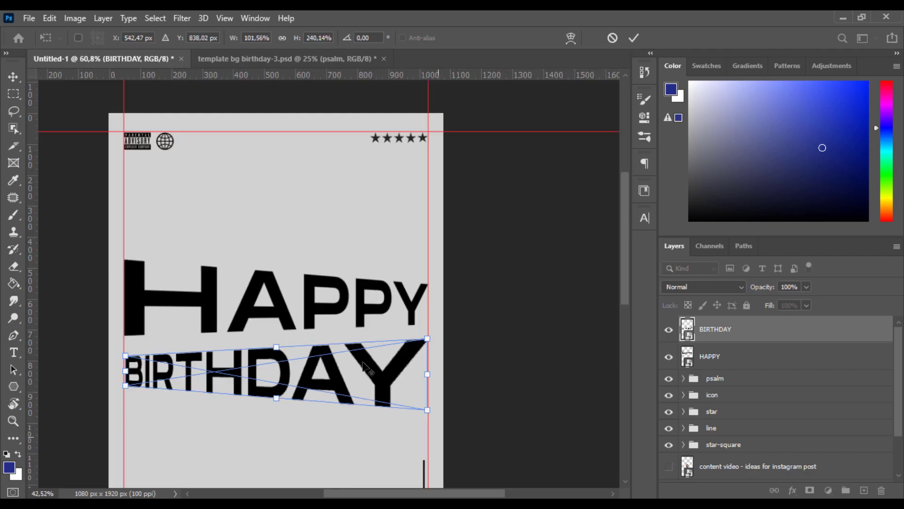
Align the left corners of the distorted BIRTHDAY title with the left margin guide
drag(146, 394, 145, 401)
alt+scroll(137, 369, up, 5)
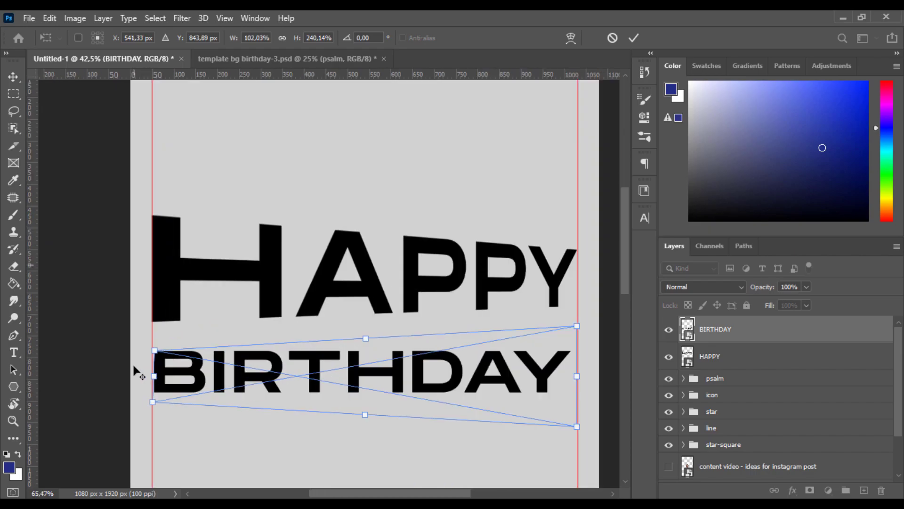
drag(178, 347, 197, 359)
alt+scroll(168, 353, down, 5)
alt+scroll(155, 347, up, 3)
alt+scroll(197, 360, down, 3)
alt+scroll(197, 365, up, 2)
alt+scroll(207, 372, down, 2)
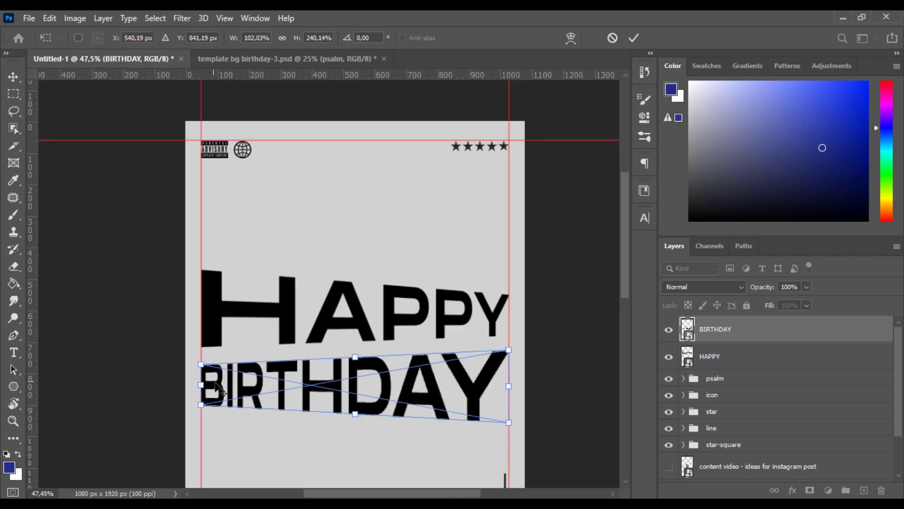
Lower both bottom corners of BIRTHDAY slightly to make the word taller, and apply the distortion
drag(202, 406, 202, 410)
drag(509, 422, 509, 428)
drag(202, 408, 205, 410)
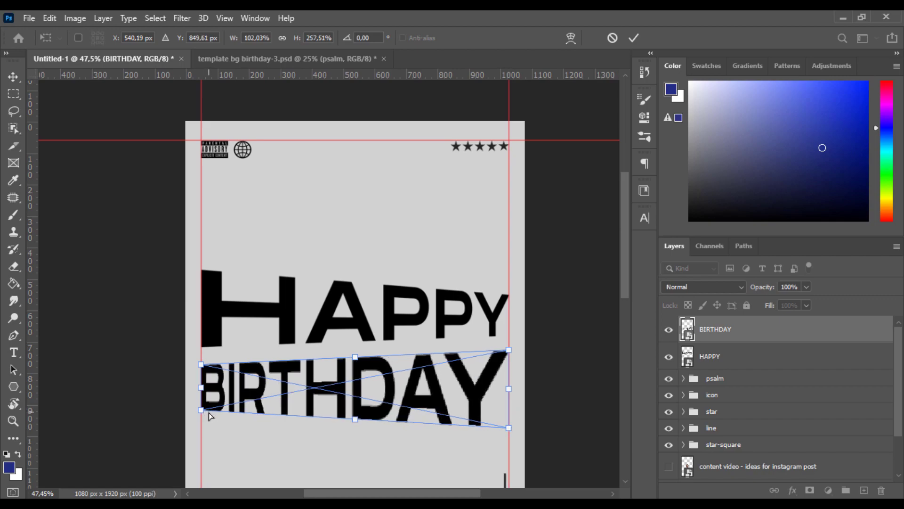
key(Return)
key(ctrl+0)
scroll(281, 239, up, 1)
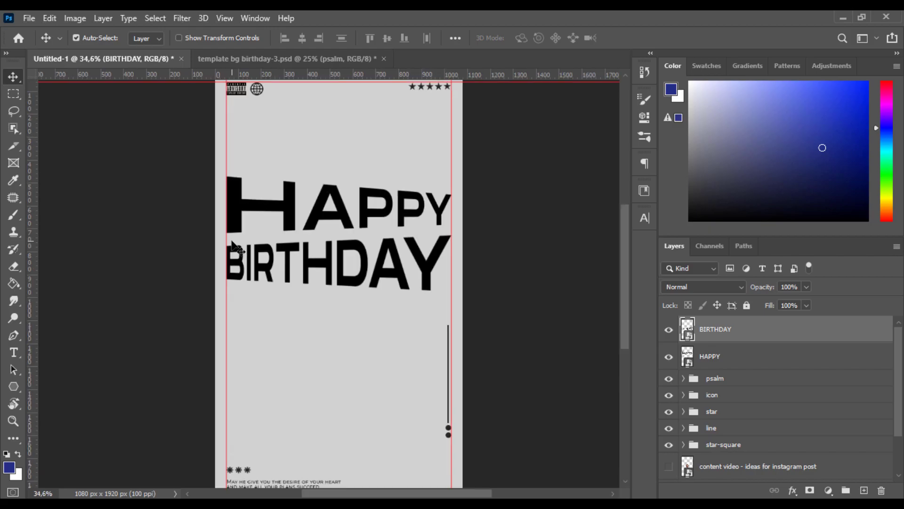
Raise the lower-left corner of BIRTHDAY slightly along the left margin guide and apply the transform
key(ctrl+t)
scroll(231, 283, up, 1)
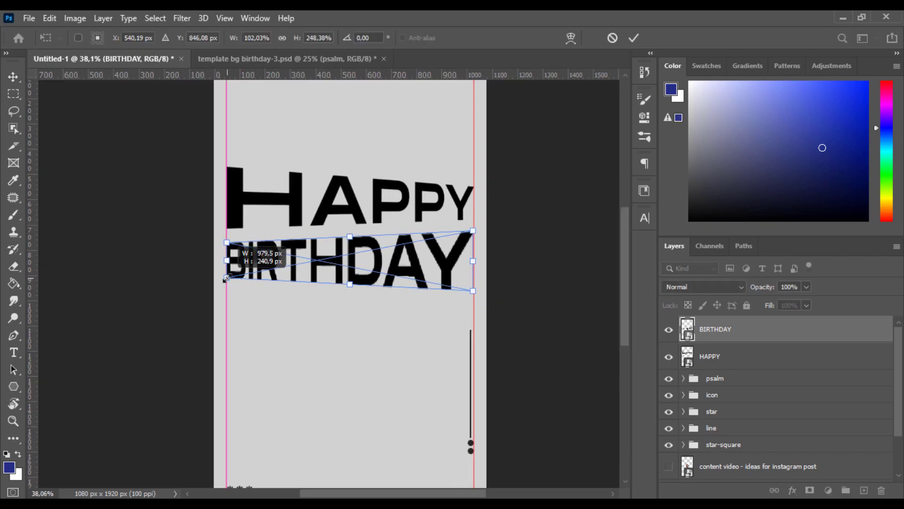
scroll(227, 282, up, 3)
drag(227, 286, 227, 282)
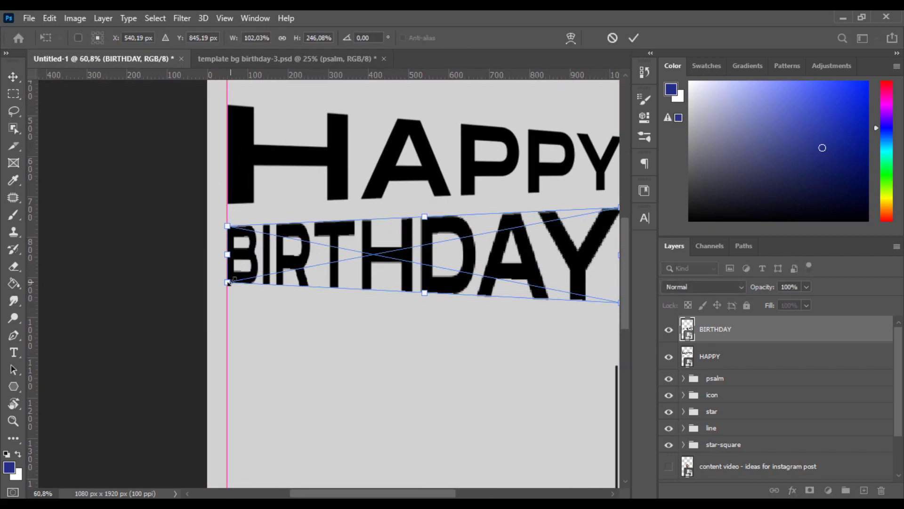
scroll(227, 281, down, 2)
key(alt+space)
key(Escape)
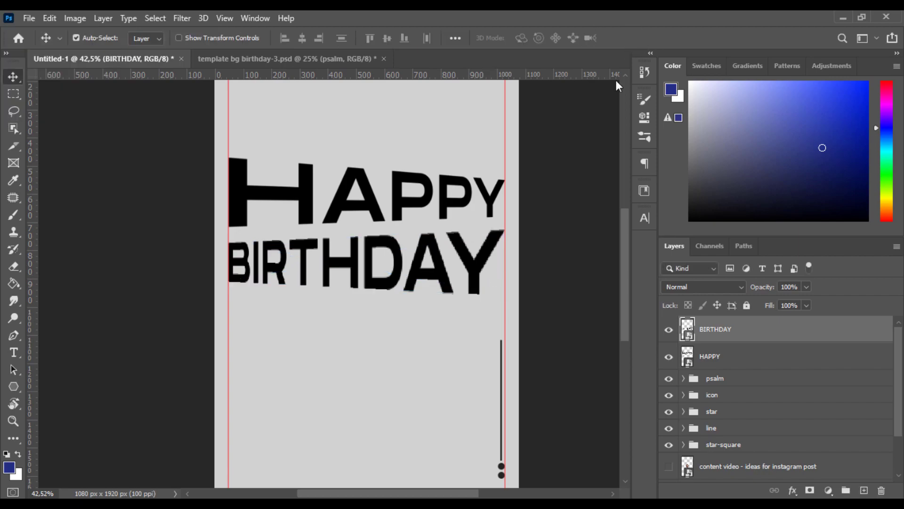
key(Return)
key(ctrl+0)
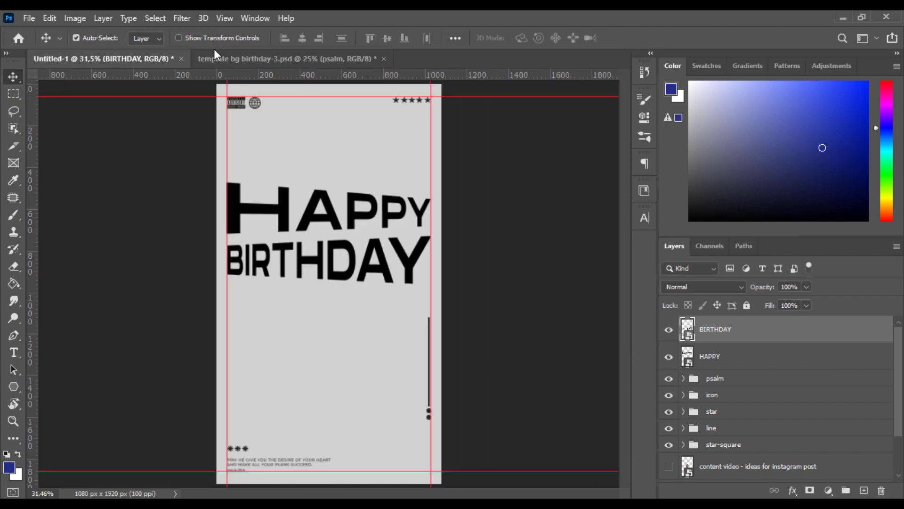
Move the hidden "content video - ideas for instagram post" layer to the top of the stack and add an empty layer above BIRTHDAY
scroll(394, 255, down, 1)
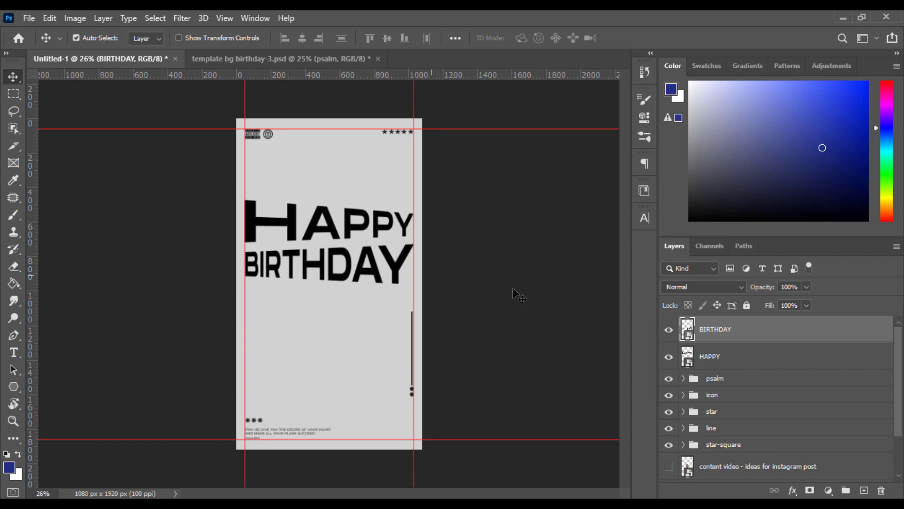
drag(717, 470, 665, 338)
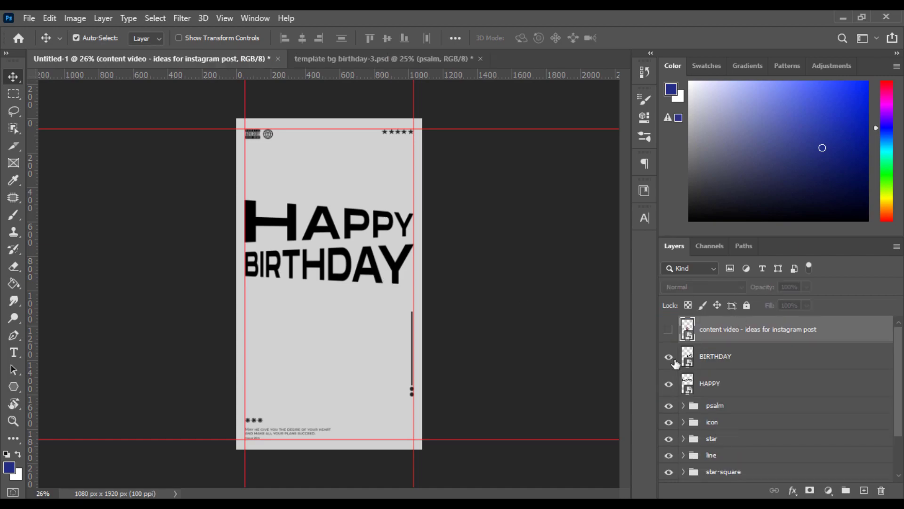
click(763, 356)
click(864, 490)
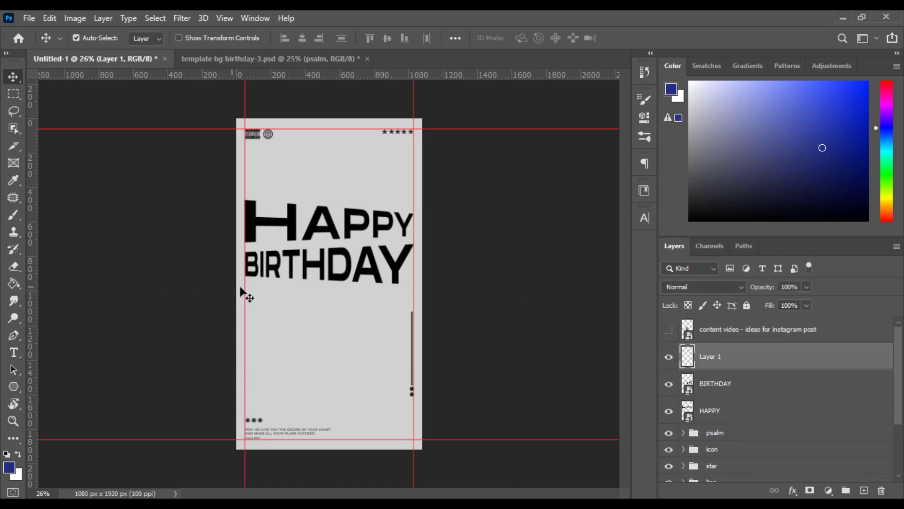
Set the foreground color to a lighter, brighter blue
click(16, 230)
click(9, 467)
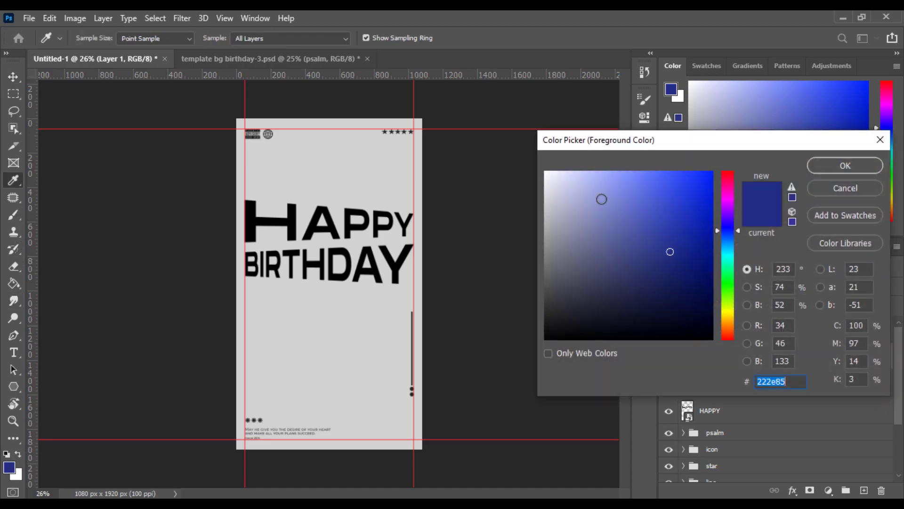
click(736, 236)
click(736, 241)
drag(666, 212, 652, 198)
click(838, 165)
Paint a single soft round blue spot below BIRTHDAY on the new layer with a 549 px brush
drag(308, 228, 325, 210)
key(shift+0)
drag(320, 332, 311, 331)
click(323, 328)
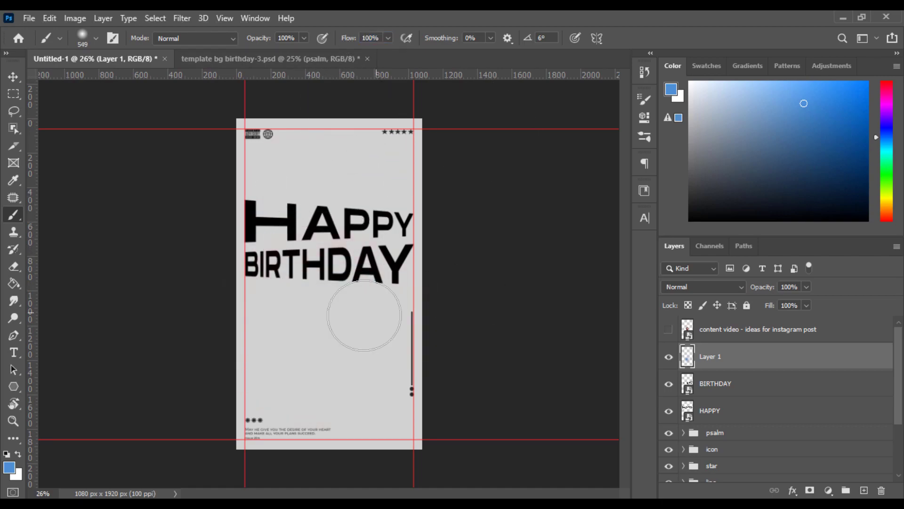
right_click(390, 314)
drag(415, 344, 441, 345)
click(325, 327)
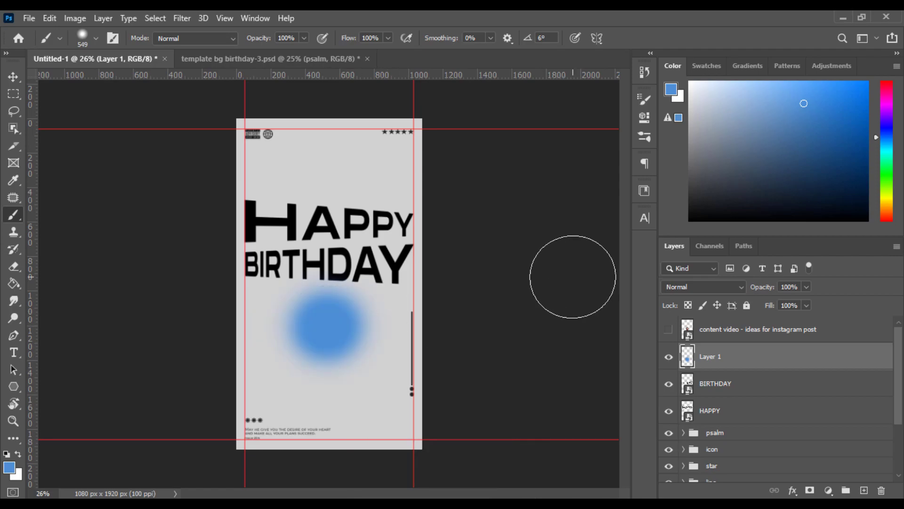
Convert the blue spot layer to a smart object and open it in the Liquify filter
key(v)
right_click(779, 363)
click(626, 193)
click(182, 18)
click(198, 119)
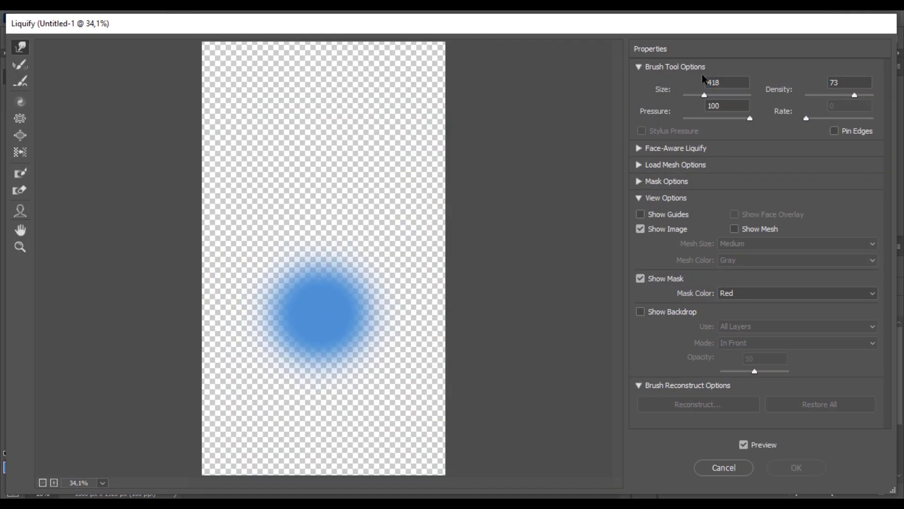
drag(323, 289, 228, 268)
drag(276, 309, 420, 264)
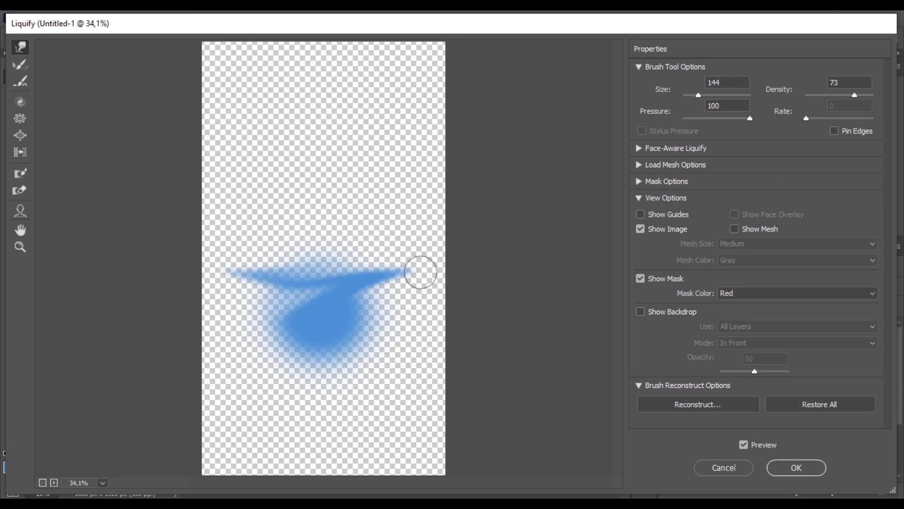
key(ctrl+alt+z)
key(ctrl+alt+z)
Push the blue spot outward on several sides with Liquify into an irregular, spiky splash and apply the filter
mouse_move(374, 299)
mouse_down()
mouse_move(270, 323)
mouse_move(354, 364)
mouse_move(293, 286)
mouse_move(427, 297)
mouse_move(322, 340)
mouse_move(378, 341)
mouse_move(364, 294)
mouse_move(387, 291)
mouse_move(340, 321)
mouse_move(326, 282)
mouse_move(242, 334)
mouse_move(343, 338)
mouse_move(284, 369)
mouse_move(310, 308)
mouse_up()
key(Return)
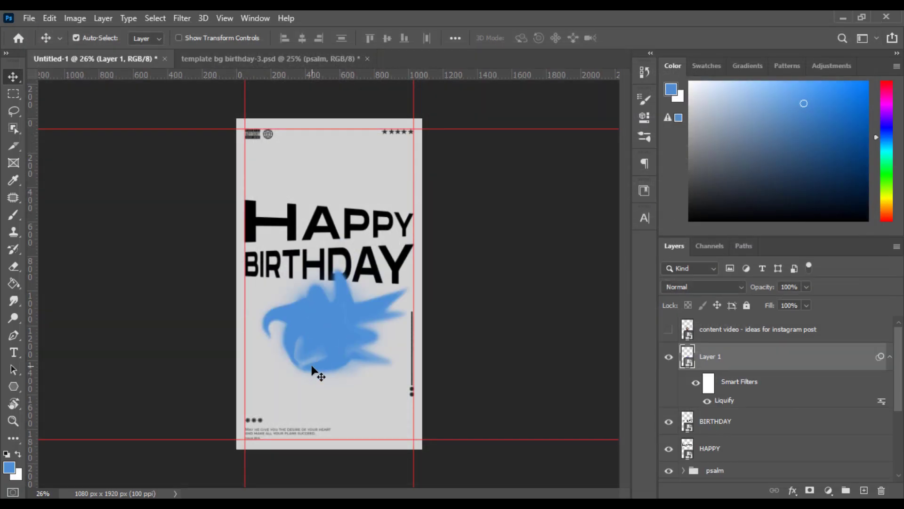
key(ctrl+t)
click(461, 215)
drag(395, 323, 333, 315)
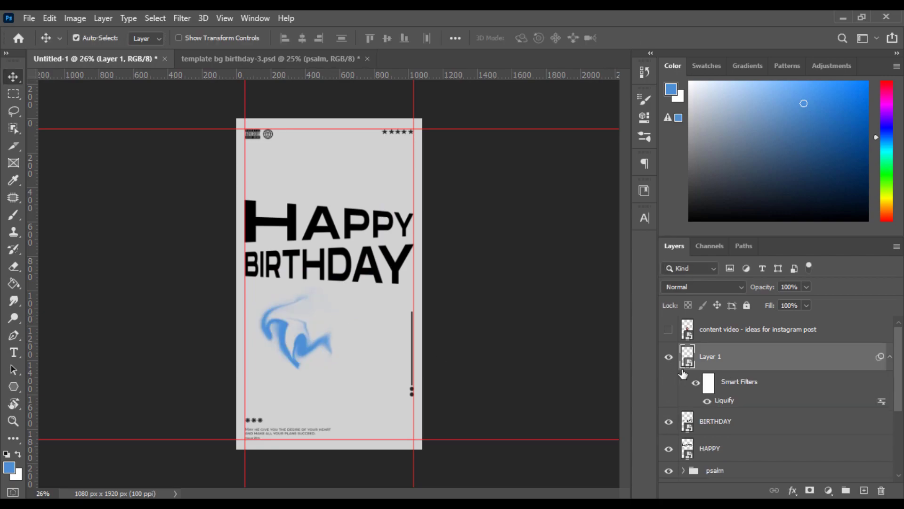
key(ctrl+z)
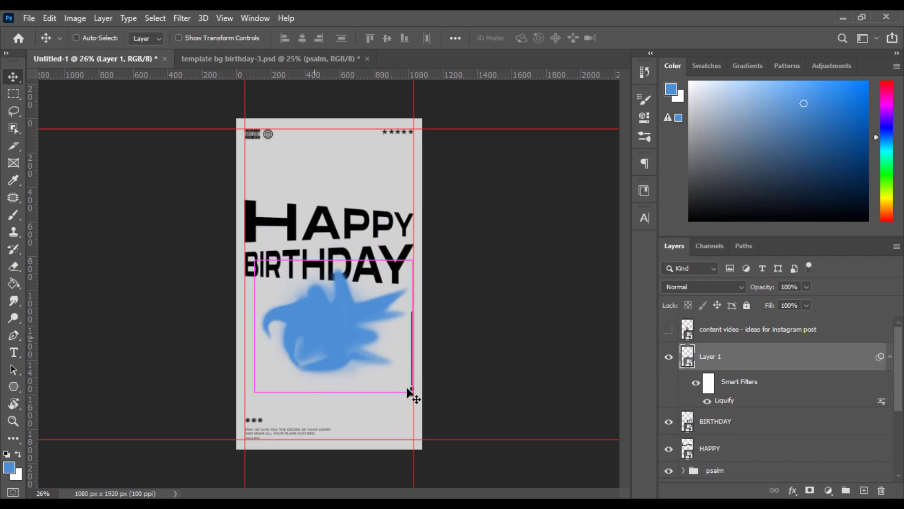
key(ctrl+t)
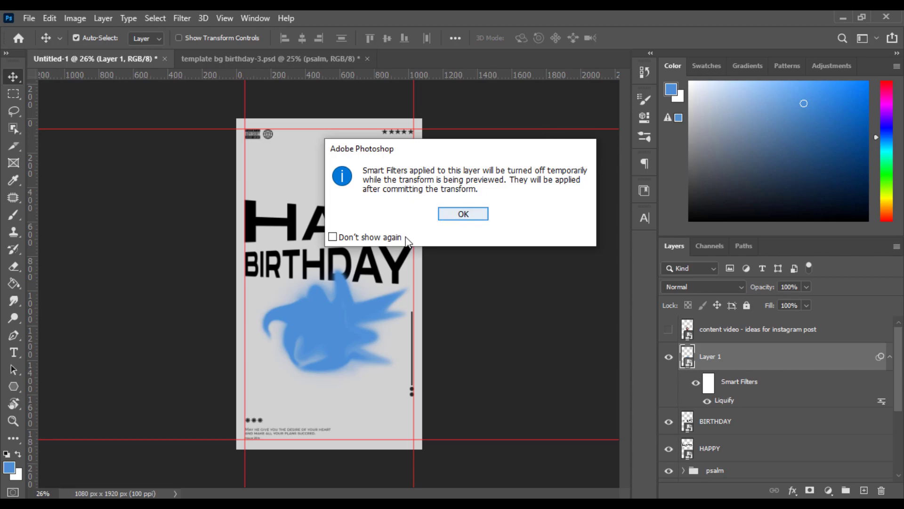
click(455, 218)
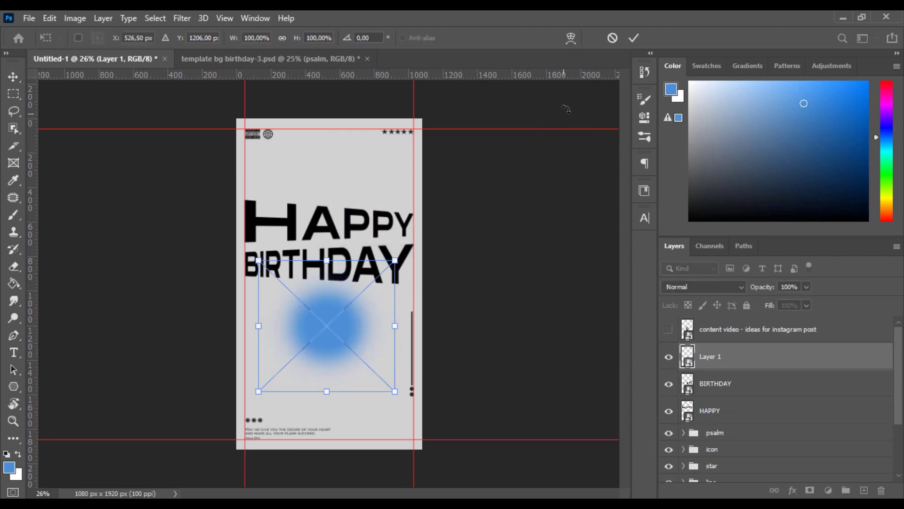
click(612, 37)
Rasterize the blue splash layer, scale the splash down to roughly half size and place it over the top of HAPPY
right_click(758, 361)
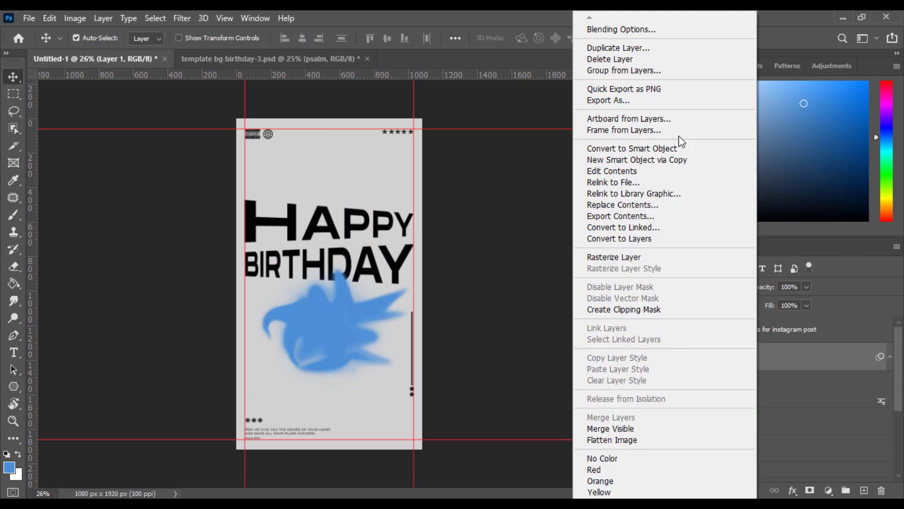
click(621, 260)
key(ctrl+t)
drag(411, 389, 351, 198)
click(655, 38)
Center the blue splash horizontally on the canvas and move its layer directly beneath the HAPPY layer
key(ctrl+a)
click(302, 38)
key(ctrl+d)
drag(756, 362, 737, 397)
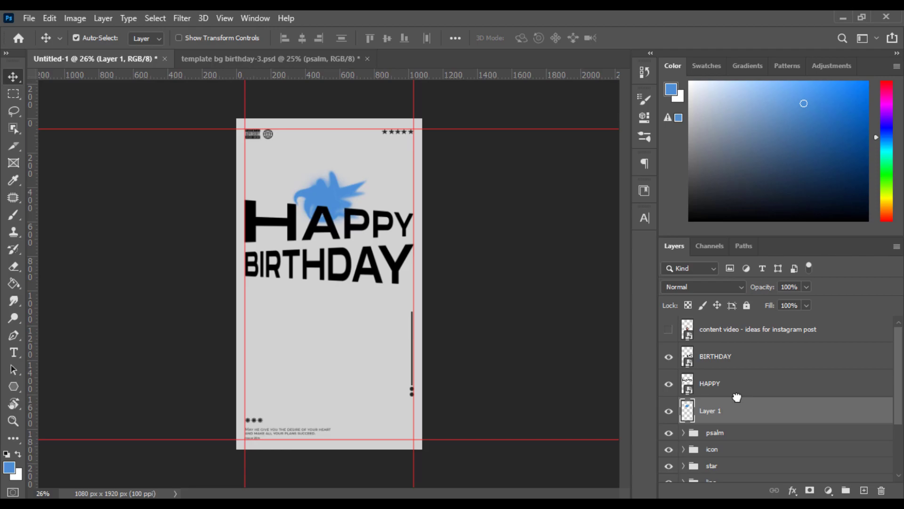
double_click(781, 410)
click(429, 341)
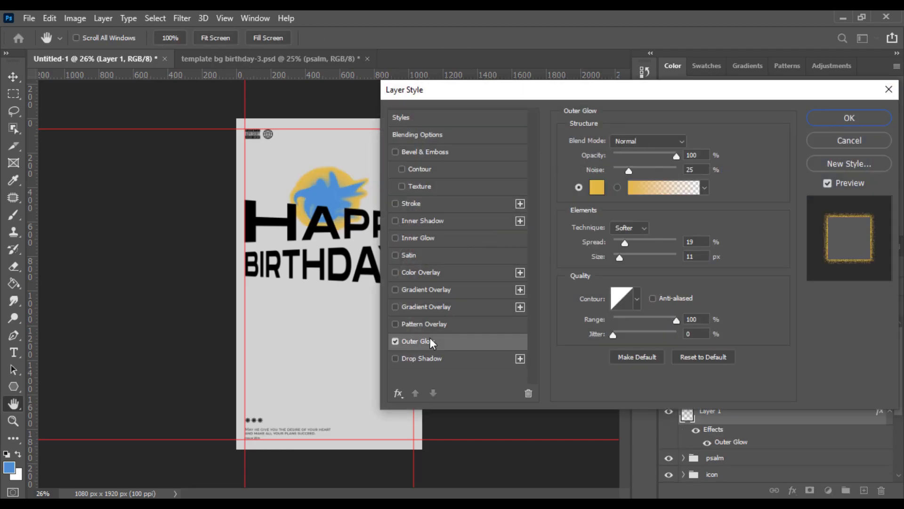
click(395, 341)
click(844, 121)
Convert the blue splash layer to a smart object and duplicate it
right_click(739, 410)
click(660, 196)
right_click(760, 409)
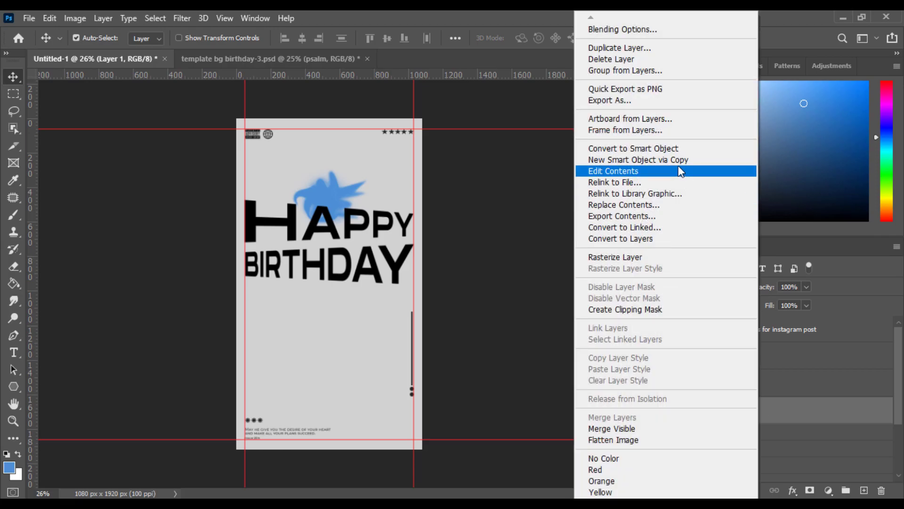
click(603, 58)
click(560, 139)
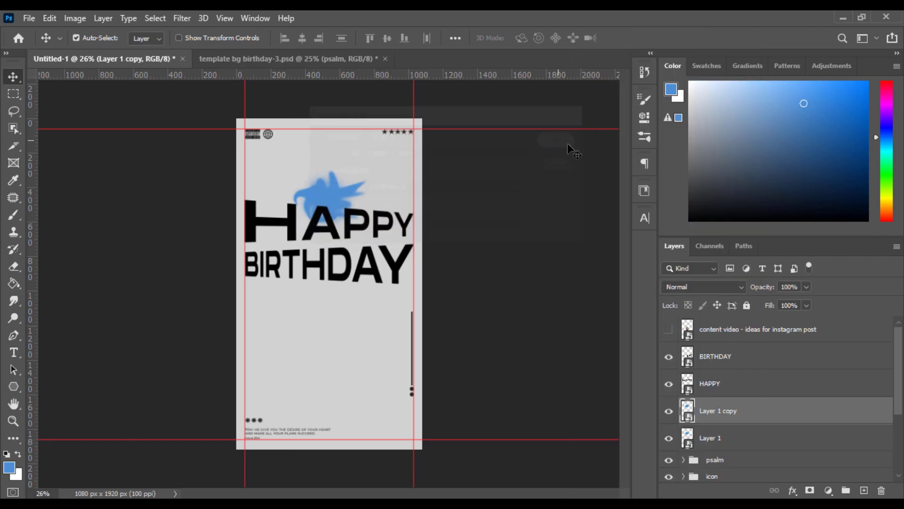
Apply a 10-pixel Gaussian Blur to the splash copy and set its blend mode to Linear Dodge (Add)
click(179, 18)
mouse_move(292, 166)
click(369, 208)
text(10)
click(642, 136)
click(721, 287)
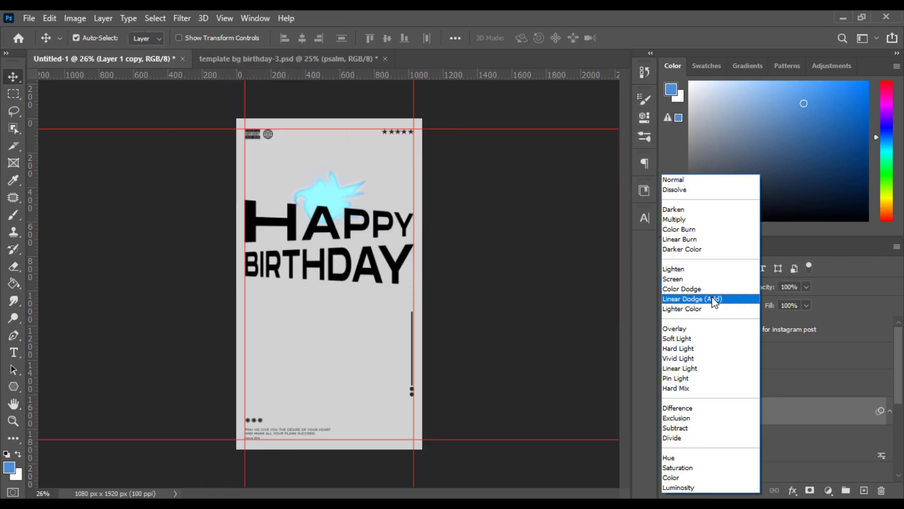
click(712, 299)
Move the blurred splash copy beneath the original splash layer and duplicate it
scroll(754, 414, down, 2)
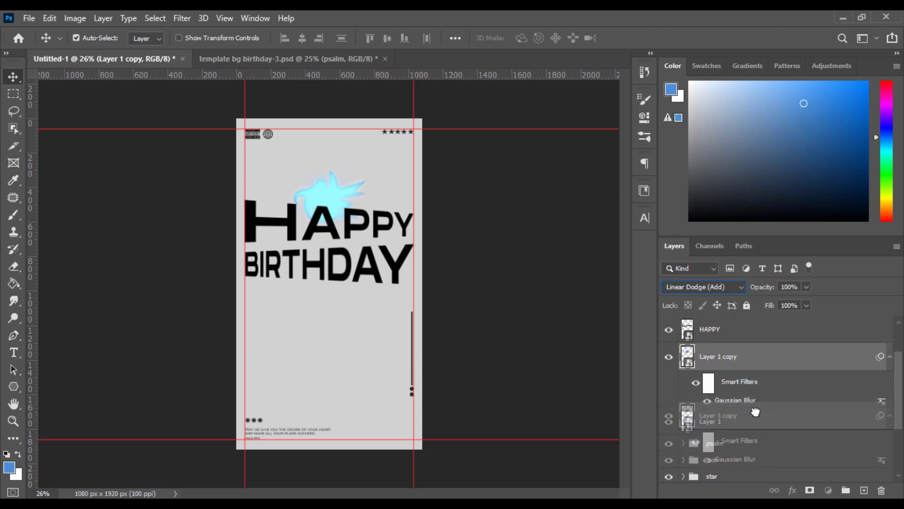
scroll(754, 426, up, 1)
key(ctrl+j)
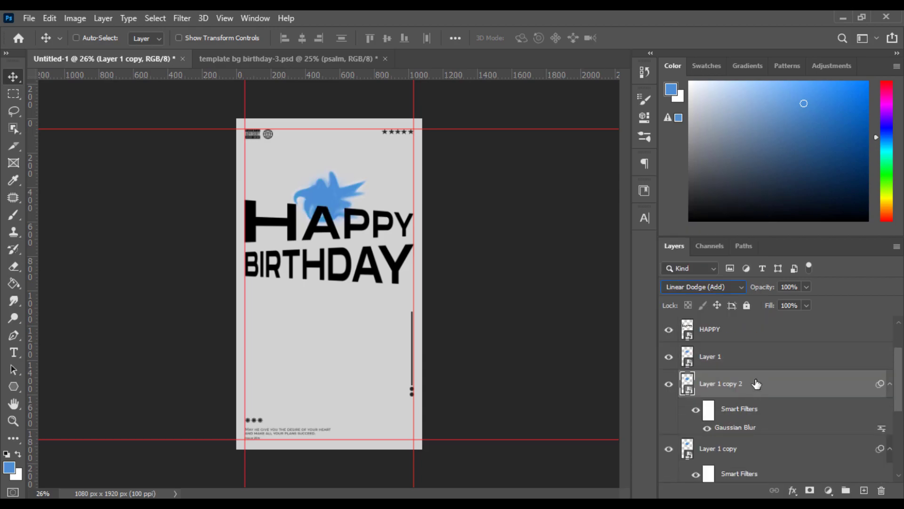
Set the Gaussian Blur radius of the new splash duplicate, Layer 1 copy 2, to 20 pixels
double_click(735, 427)
drag(519, 314, 523, 314)
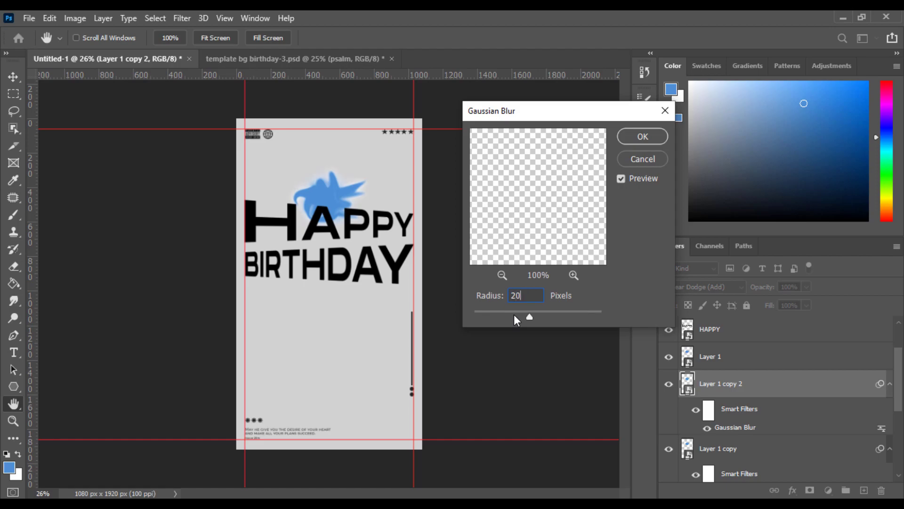
click(641, 134)
Set the blend mode of Layer 1 copy 2 to Screen and that of Layer 1 copy to Lighten
click(724, 293)
click(691, 267)
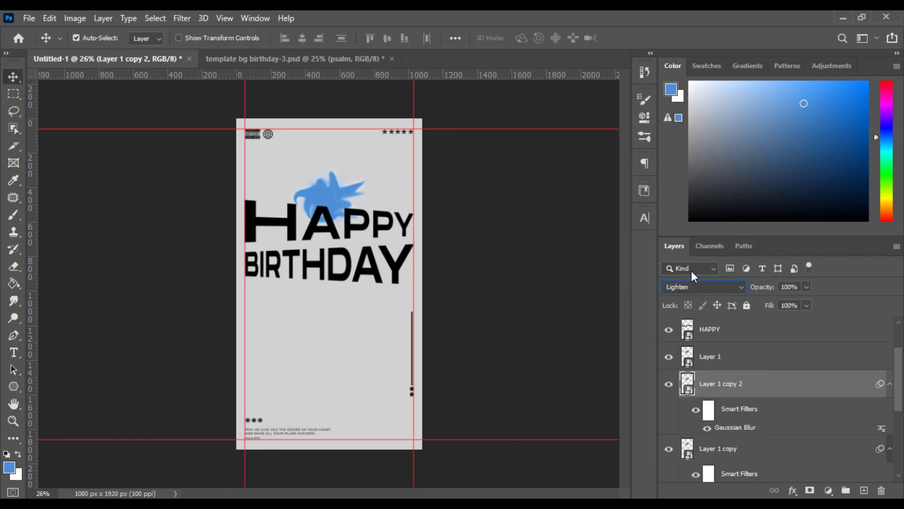
click(695, 288)
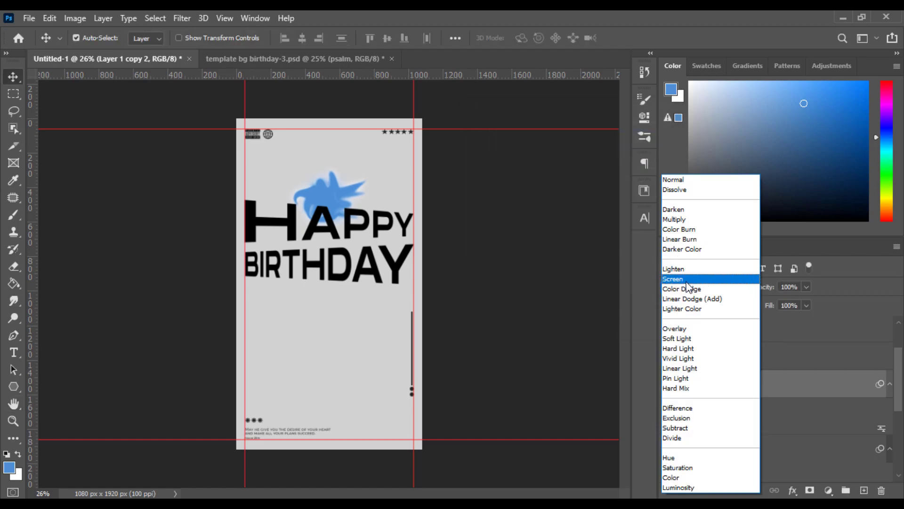
click(687, 279)
click(735, 429)
click(700, 288)
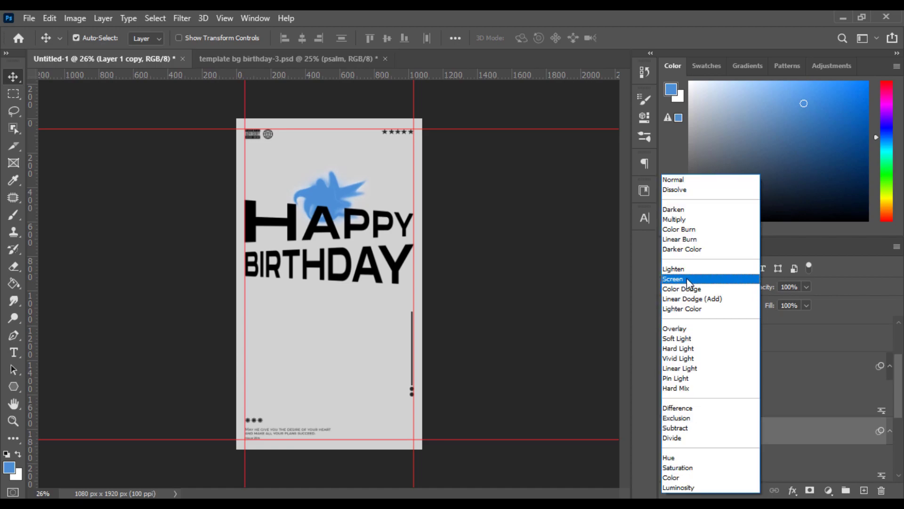
click(687, 269)
Place Layer 1 copy above Layer 1 copy 2 in the layer stack and duplicate it
drag(744, 433, 715, 370)
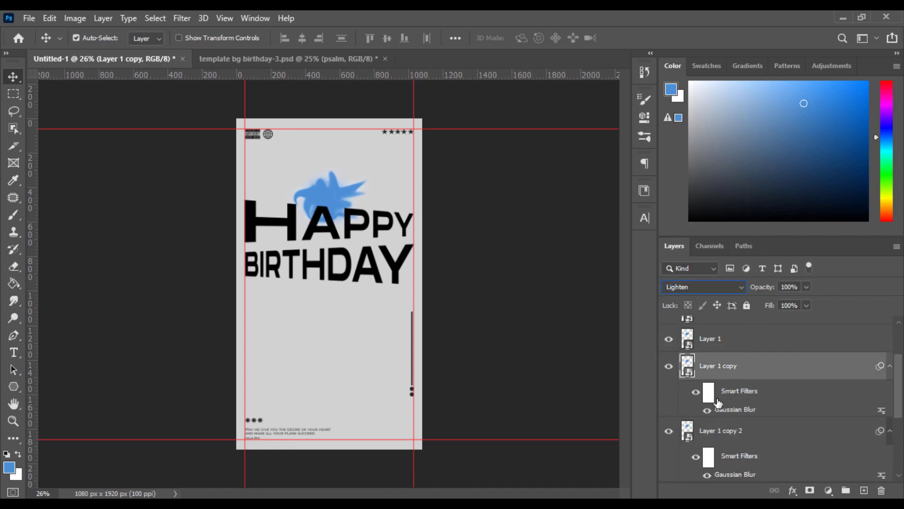
right_click(767, 378)
click(612, 47)
key(Return)
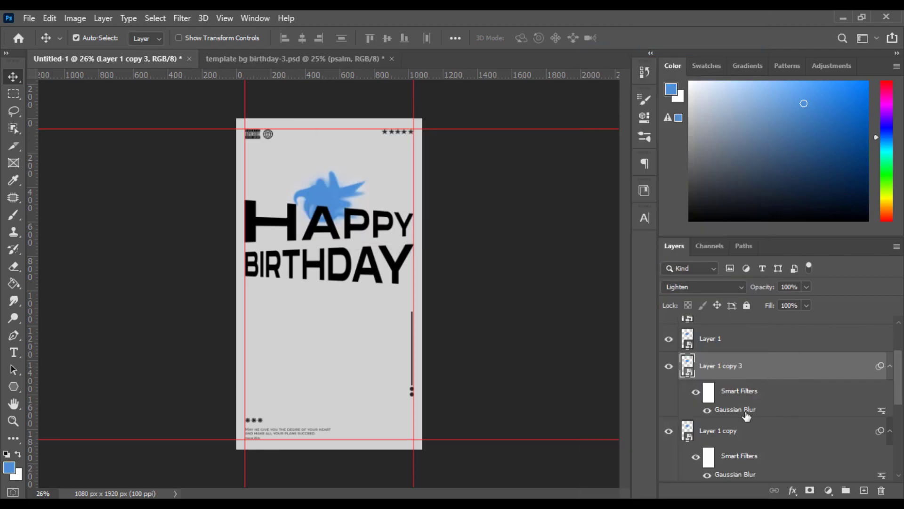
Set the Gaussian Blur radius of the splash duplicate directly below Layer 1 to 40 pixels
double_click(746, 411)
text(50)
key(BackSpace)
text(0)
click(641, 137)
Hide and show the 40-pixel blurred splash layer to compare its effect on the splash
scroll(332, 183, up, 1)
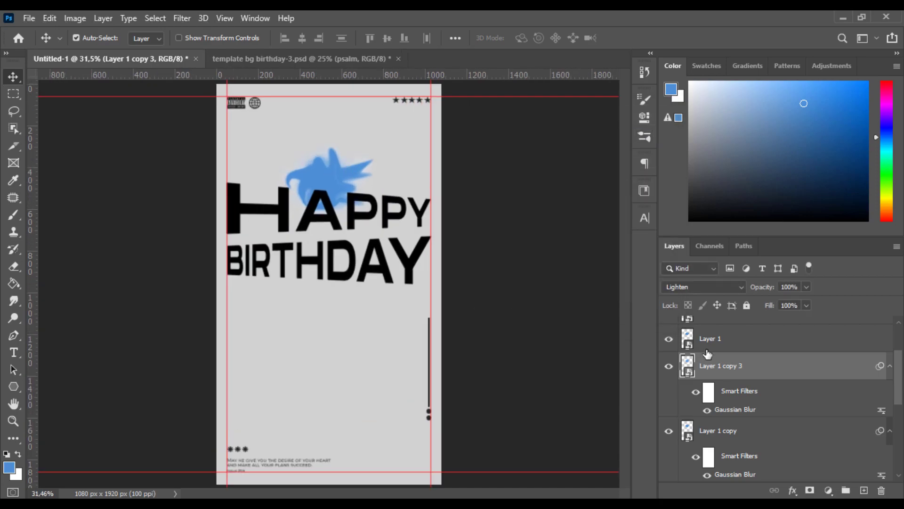
scroll(678, 357, up, 1)
click(668, 366)
click(668, 366)
click(668, 366)
click(670, 367)
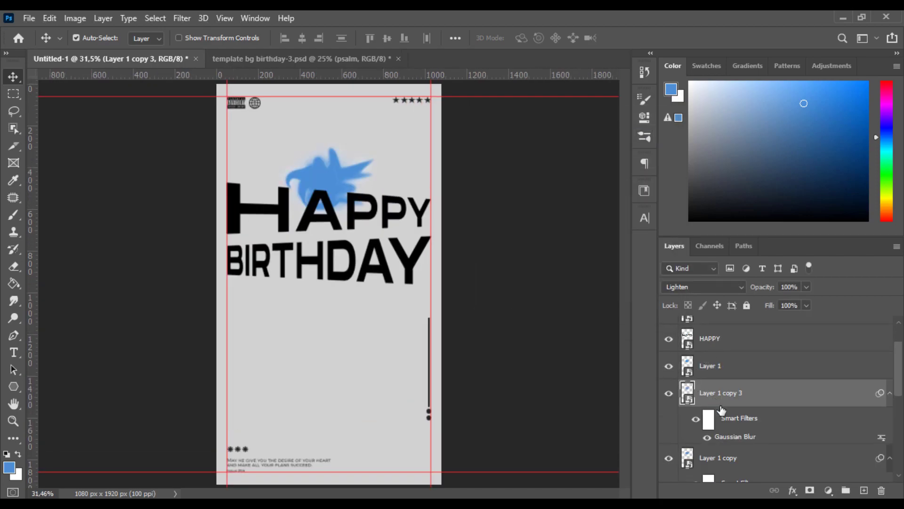
scroll(724, 402, down, 1)
scroll(400, 303, up, 1)
scroll(734, 379, up, 1)
Apply a Gaussian Blur of about 5.4 pixels to the topmost splash layer, Layer 1
click(719, 395)
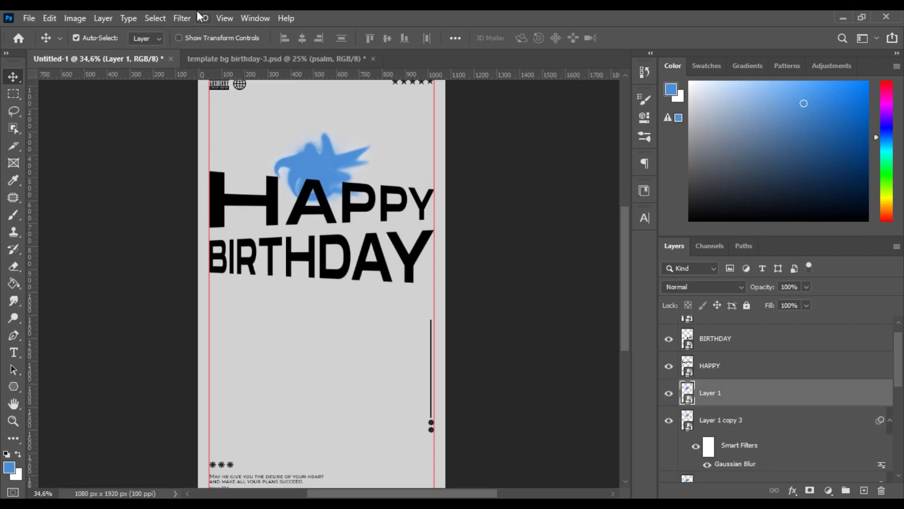
click(184, 18)
click(392, 218)
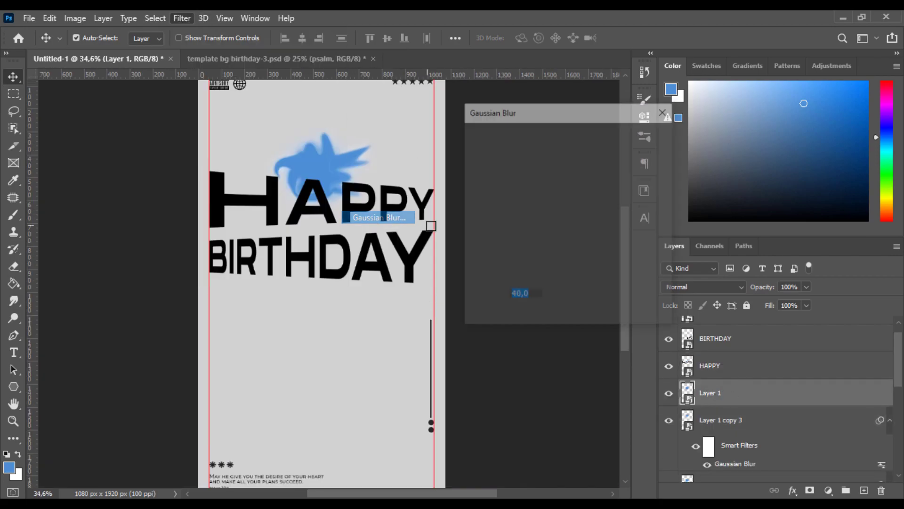
drag(493, 317, 496, 318)
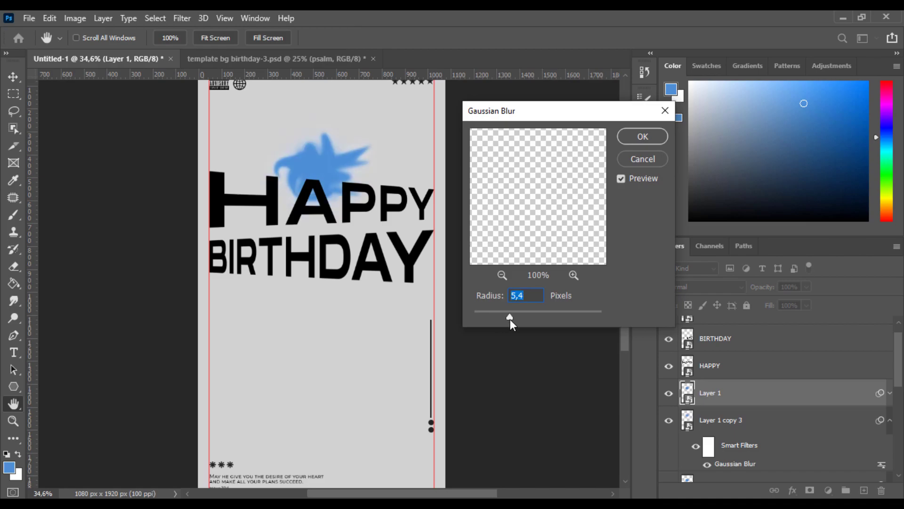
click(626, 137)
Set the blend mode of the 40-pixel blurred splash layer to Dissolve
click(731, 460)
click(722, 289)
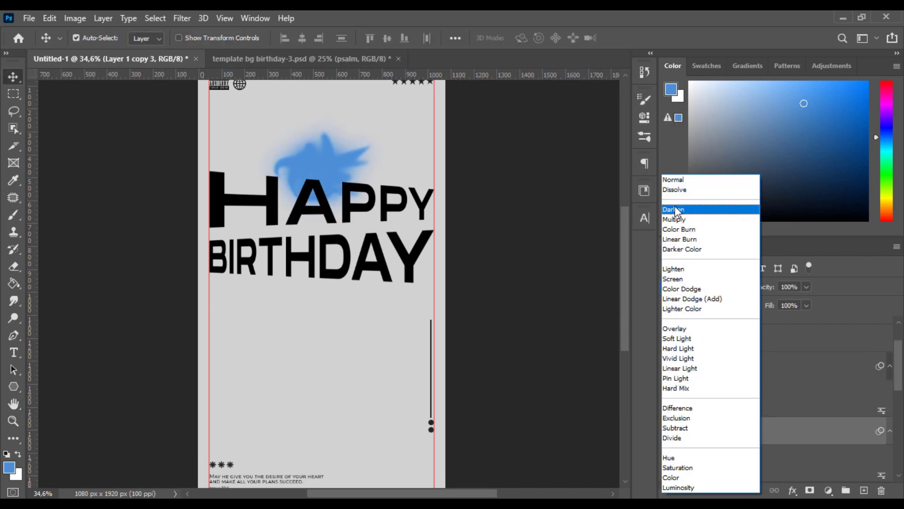
click(678, 192)
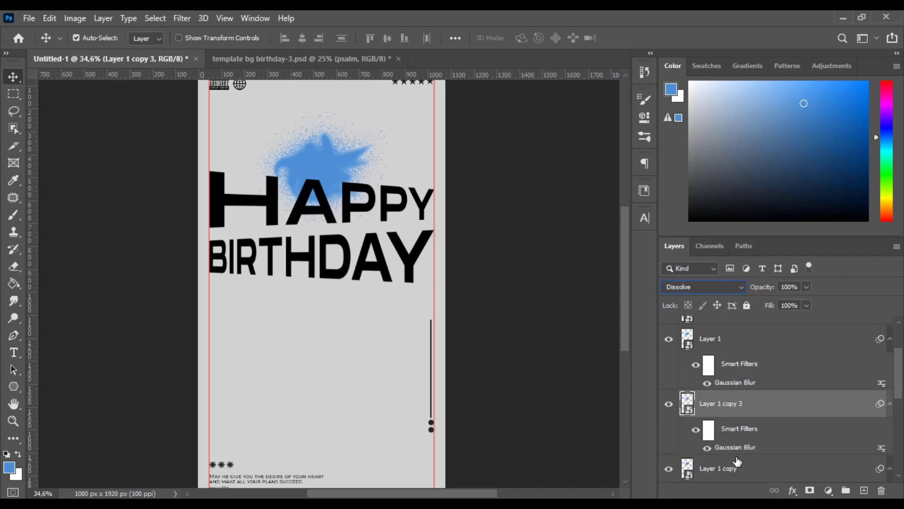
Set the blend mode of the 10-pixel blurred splash layer, Layer 1 copy, to Color Dodge
scroll(737, 463, down, 1)
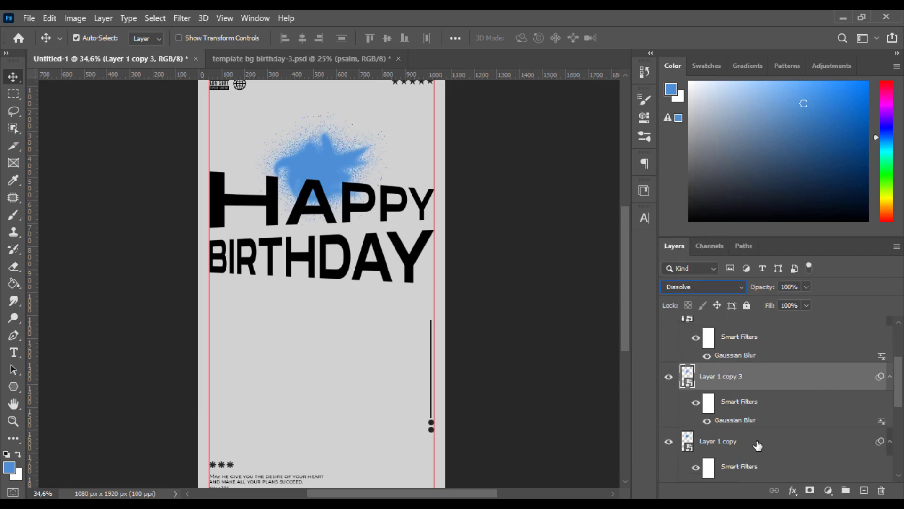
click(753, 432)
click(723, 288)
click(684, 289)
scroll(753, 377, down, 1)
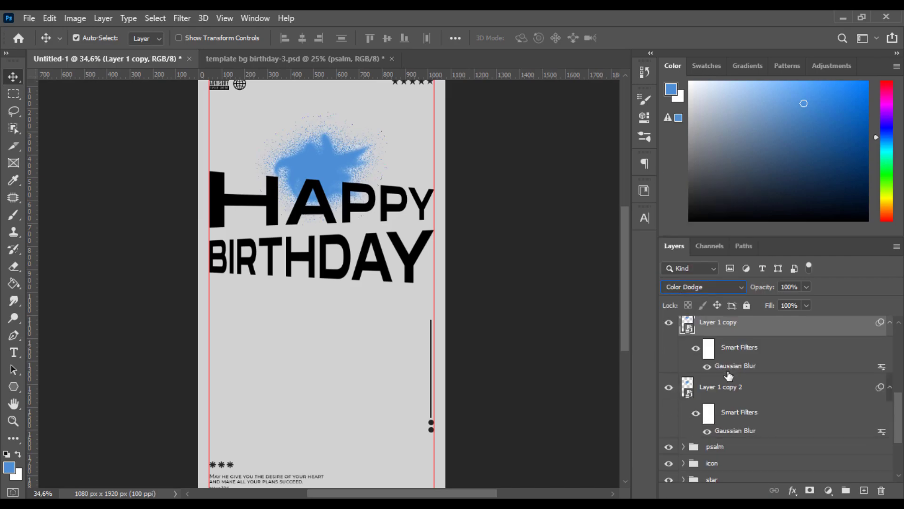
Set the 20-pixel blurred splash layer to Linear Dodge (Add) and enlarge it slightly beyond the blue splash
click(753, 387)
click(722, 288)
click(692, 298)
key(ctrl+t)
click(462, 212)
drag(390, 136, 389, 170)
key(Return)
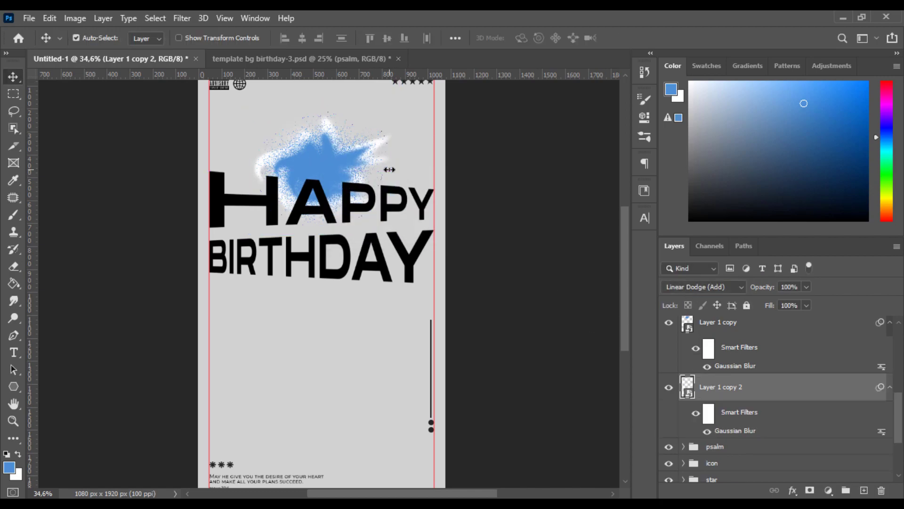
Delete the 10-pixel blurred splash layer, Layer 1 copy
click(734, 350)
key(Delete)
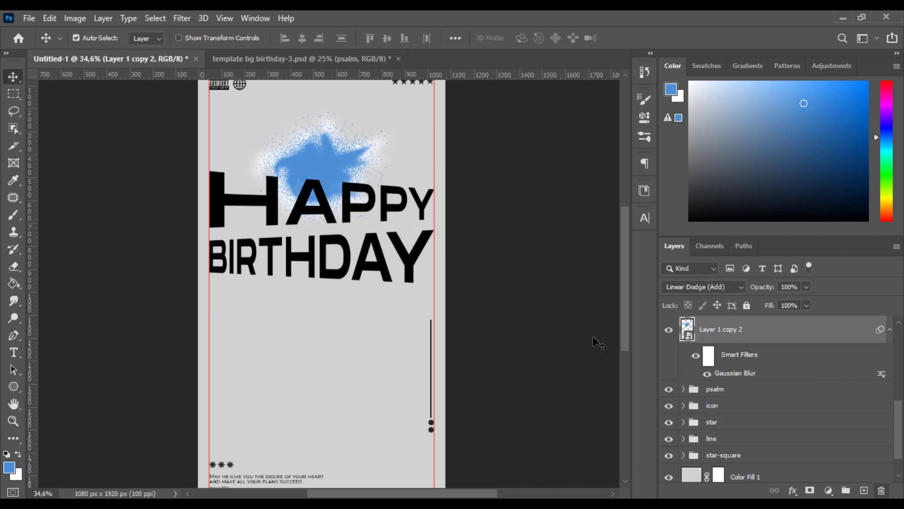
key(ctrl+0)
Recolor the text inside the BIRTHDAY smart object to #242424, then save and close its contents
scroll(392, 303, up, 2)
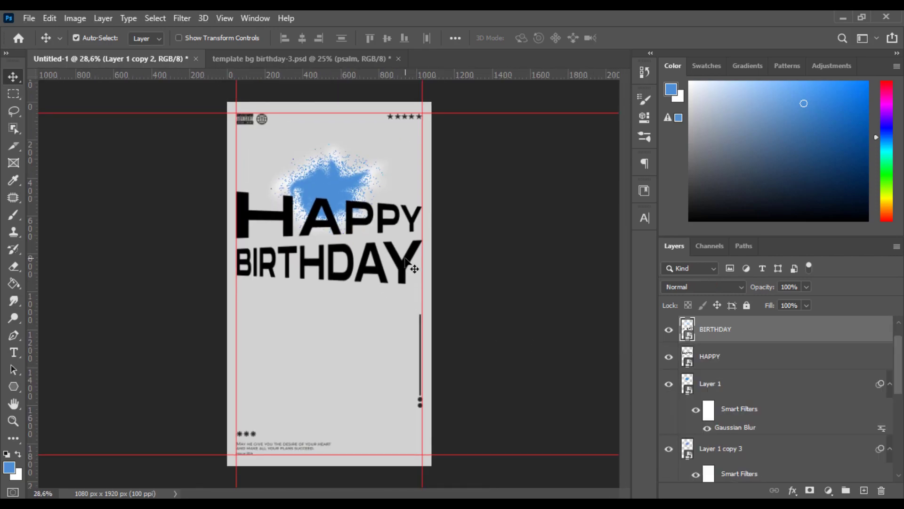
double_click(745, 330)
click(819, 141)
right_click(744, 330)
click(606, 171)
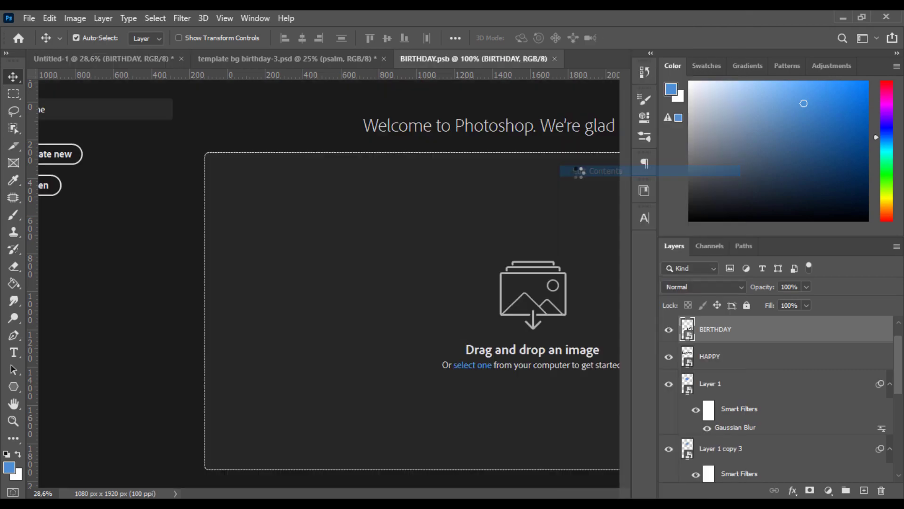
double_click(687, 325)
click(529, 37)
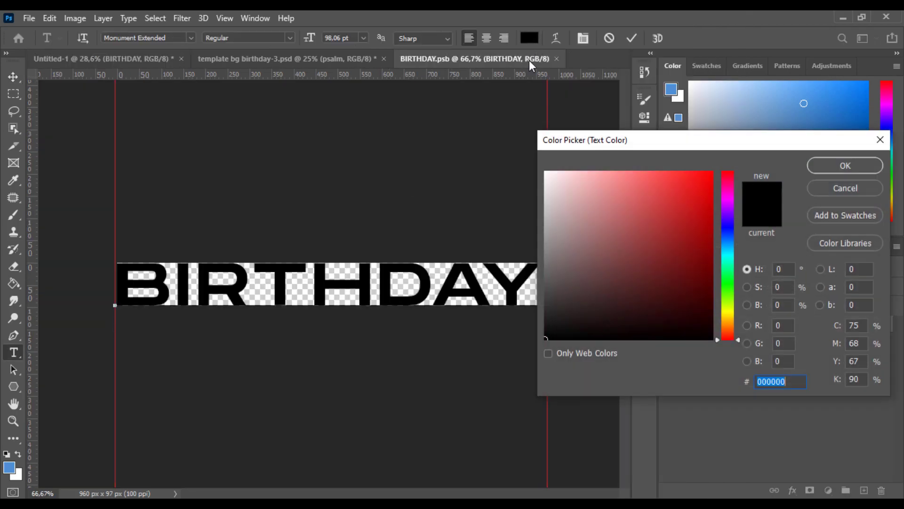
text(242424)
click(833, 168)
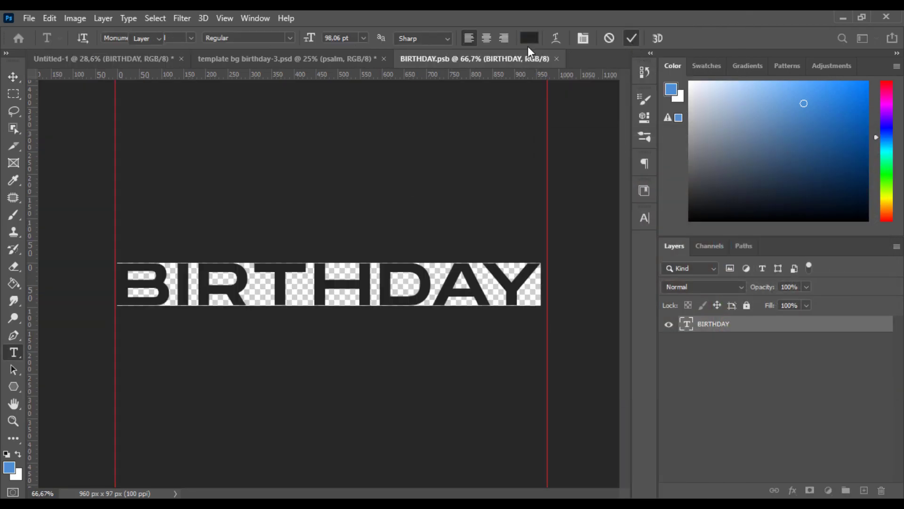
click(626, 40)
key(ctrl+s)
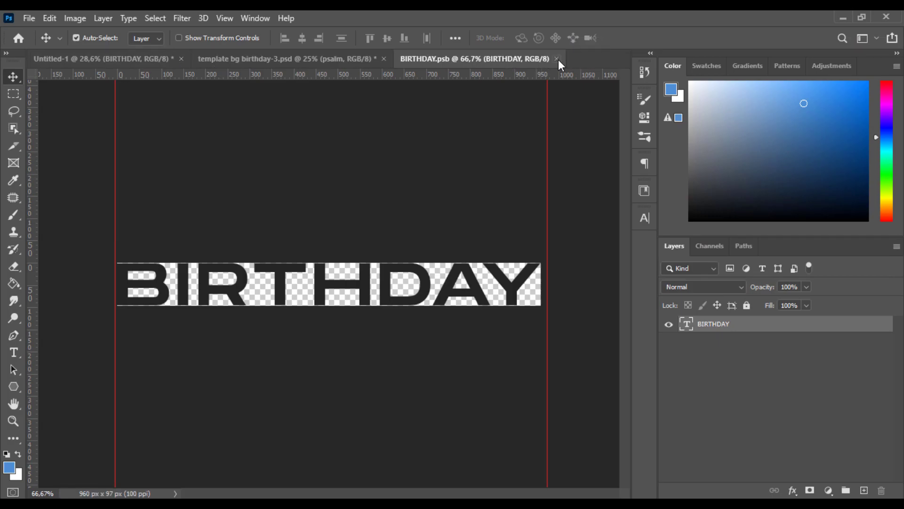
click(562, 58)
Recolor the text inside the HAPPY smart object to #242424, then save and close its contents
right_click(734, 383)
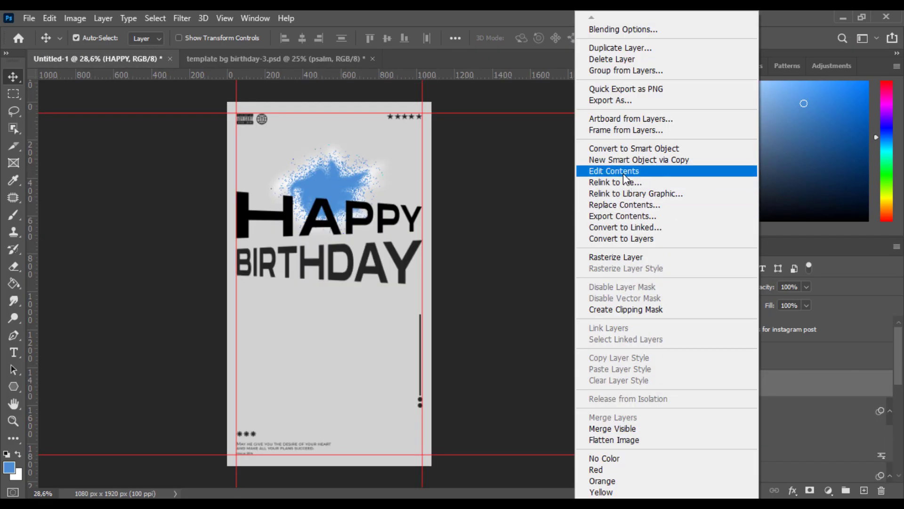
click(682, 169)
double_click(685, 324)
click(531, 39)
text(242424)
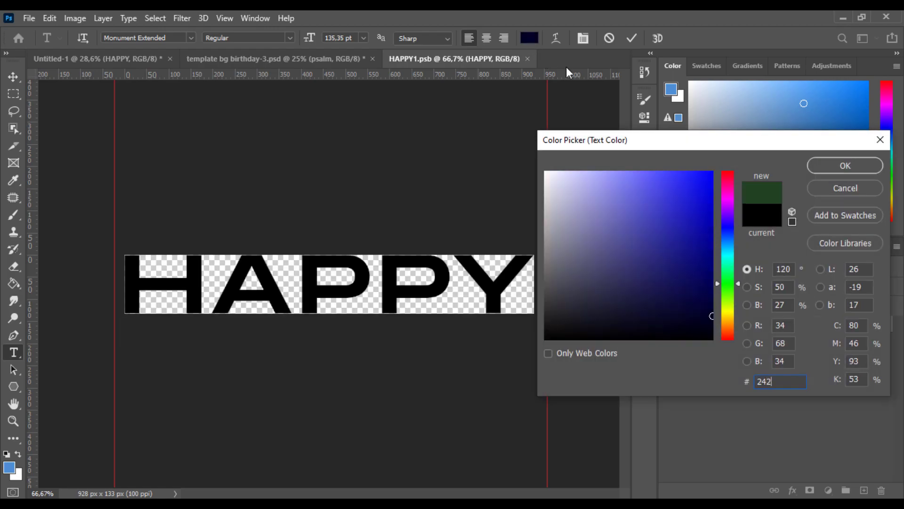
click(843, 164)
key(ctrl+Return)
key(v)
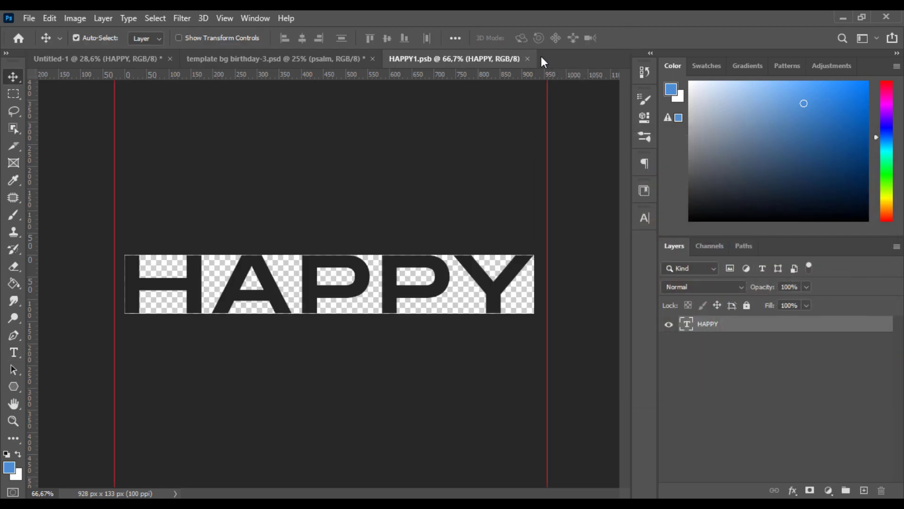
click(527, 58)
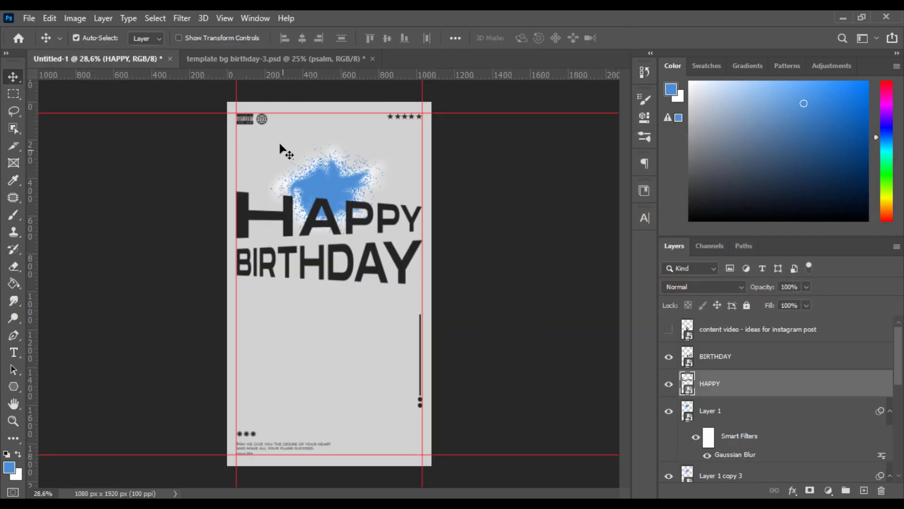
Show the man's photo, enlarge it slightly and move it down so his hair overlaps the lower part of BIRTHDAY
click(668, 329)
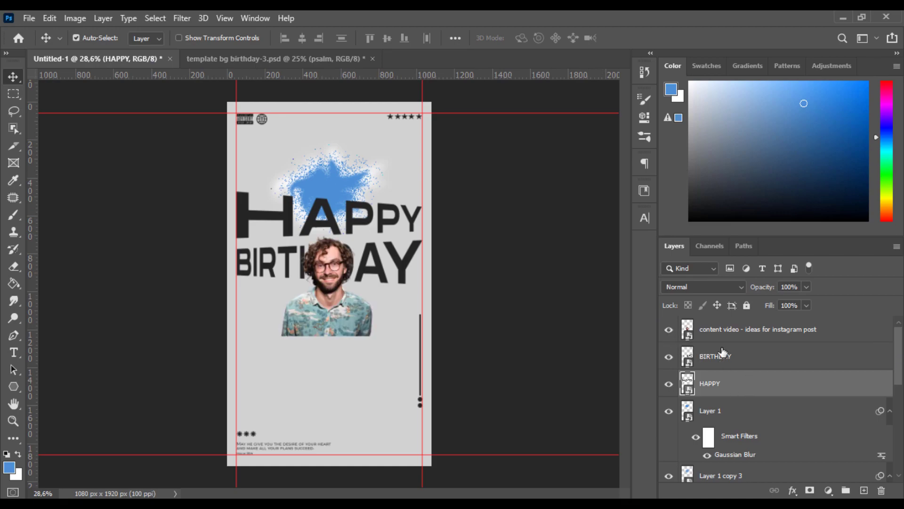
click(754, 329)
key(ctrl+t)
drag(337, 317, 342, 340)
click(634, 38)
Group the three blue splash layers and name the group "light"
scroll(722, 418, down, 3)
click(738, 332)
scroll(741, 377, down, 2)
shift+click(743, 399)
key(ctrl+g)
text(light)
key(Return)
click(730, 420)
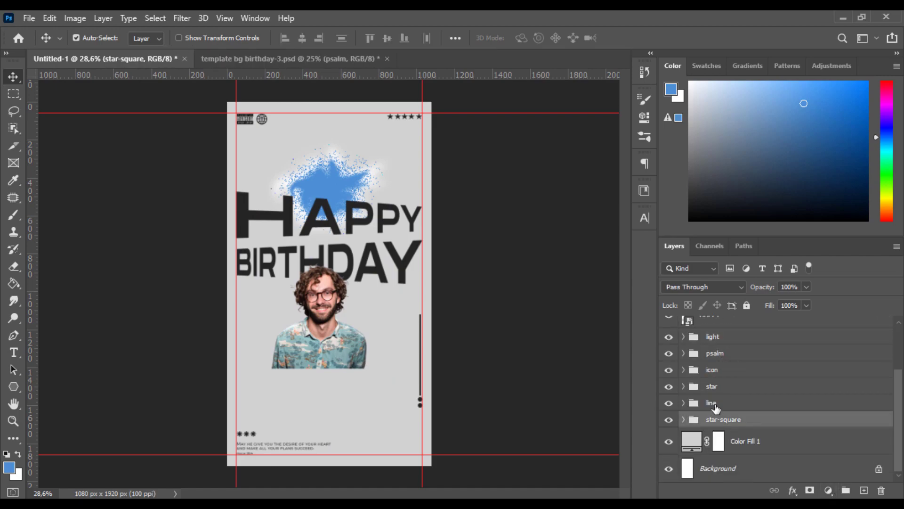
Move the man's photo, both title words and the light group up together by about 60 px
scroll(752, 399, up, 1)
click(733, 362)
scroll(734, 358, up, 1)
shift+click(732, 336)
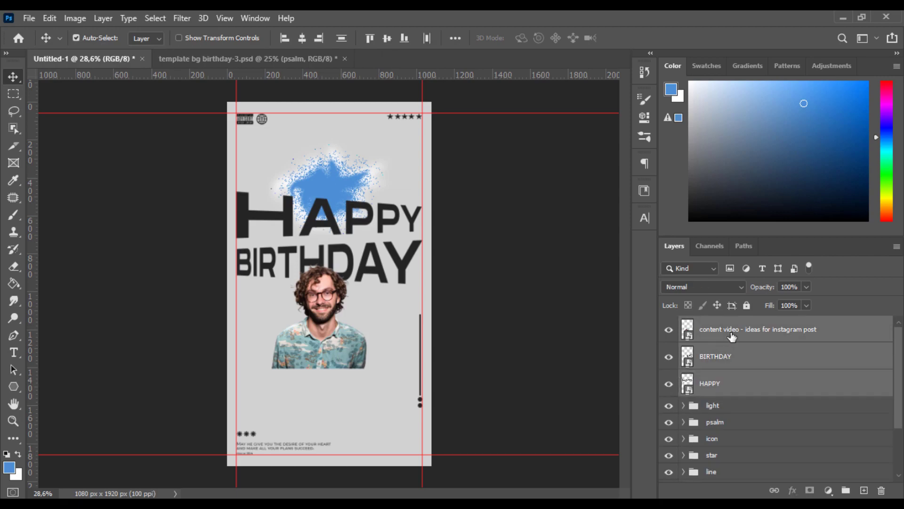
click(753, 413)
shift+click(753, 332)
key(shift+Up)
key(shift+Up)
key(shift+Up)
key(shift+Up)
key(shift+Up)
key(shift+Up)
key(shift+Up)
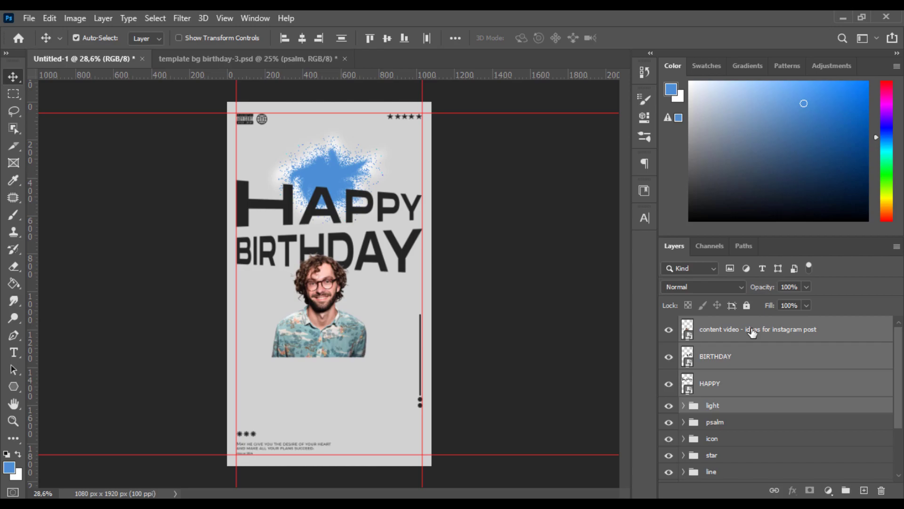
Nudge only the man's photo slightly down
click(767, 338)
key(shift+Down)
key(shift+Down)
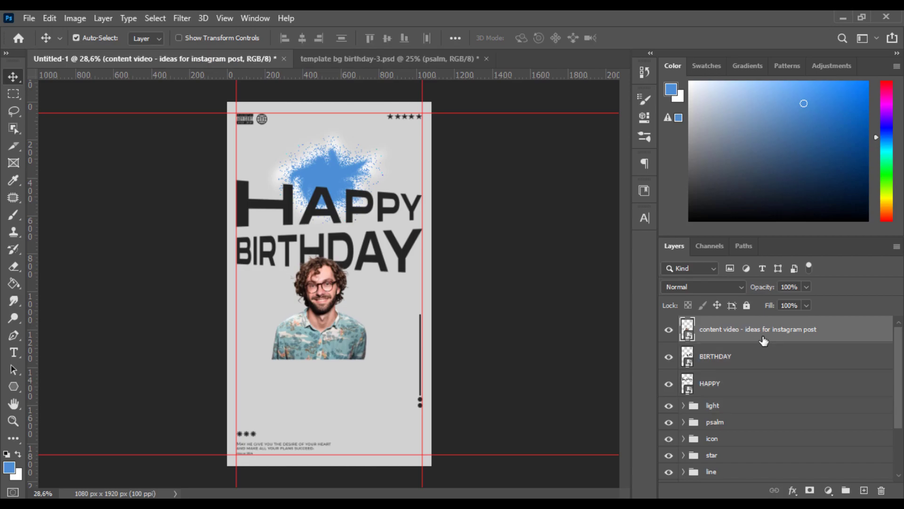
Add a Gradient Map adjustment clipped to the man's photo and load the red-orange gradient preset
click(829, 491)
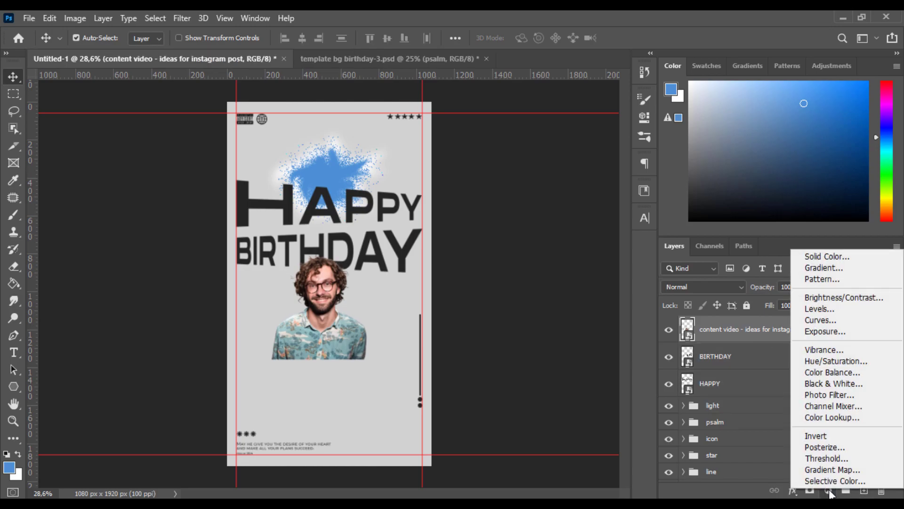
click(828, 481)
click(530, 319)
click(515, 146)
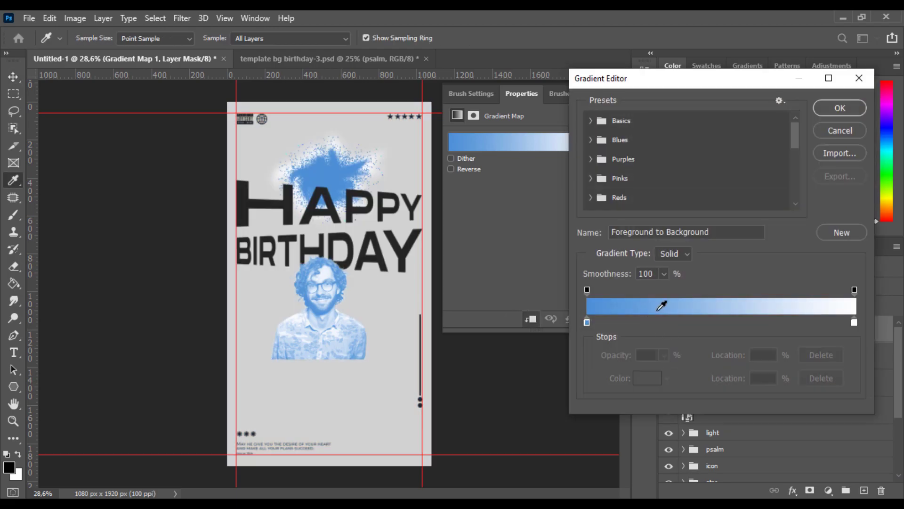
scroll(595, 178, down, 5)
click(615, 199)
click(595, 160)
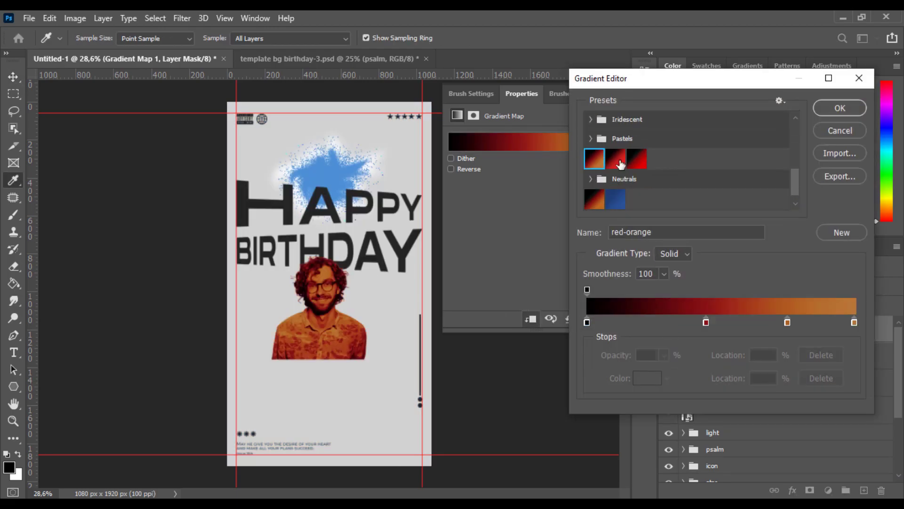
Recolour the gradient's dark red middle stop to a medium blue
click(706, 322)
click(647, 378)
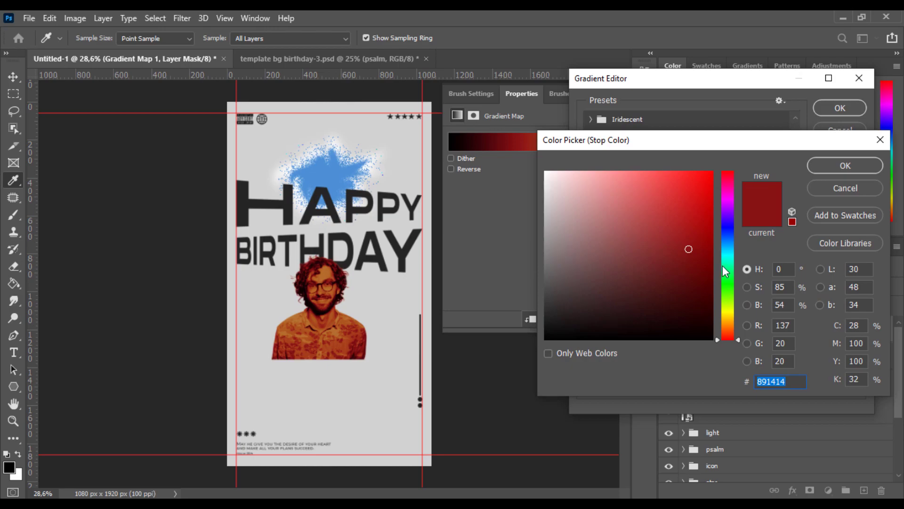
click(728, 243)
click(669, 214)
click(845, 165)
Recolour the gradient's end stop to a strong blue, leaving the orange stop before it as it is
double_click(787, 322)
click(821, 193)
double_click(852, 319)
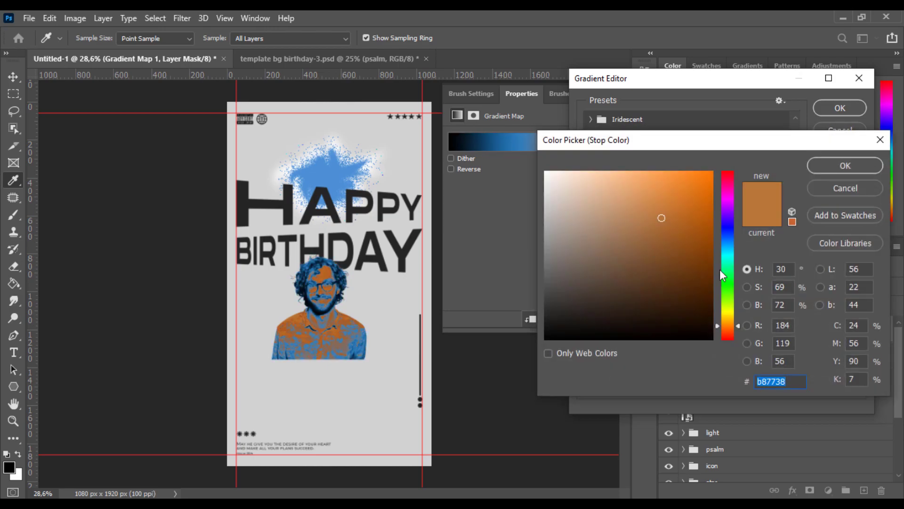
click(729, 239)
click(681, 211)
click(822, 192)
Place the remaining orange stop at 71% and recolour it blue
click(817, 377)
click(778, 322)
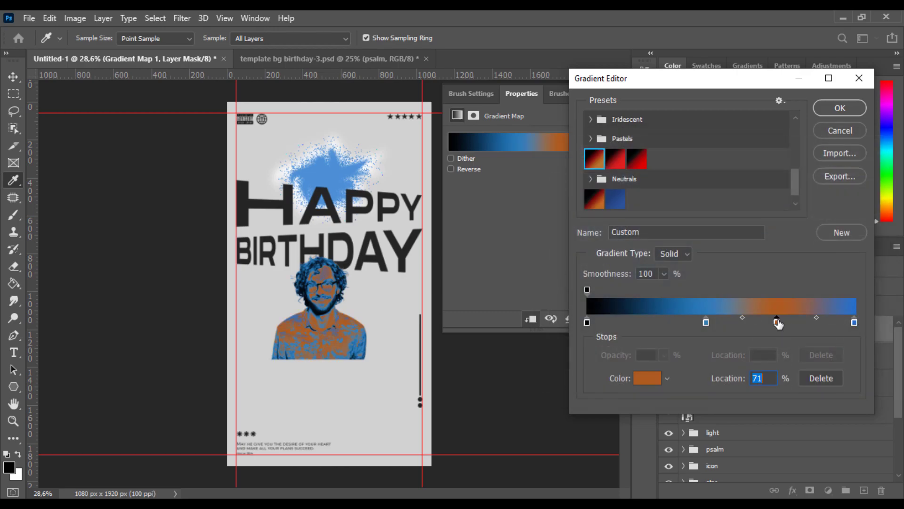
click(648, 378)
click(553, 283)
click(672, 265)
click(725, 242)
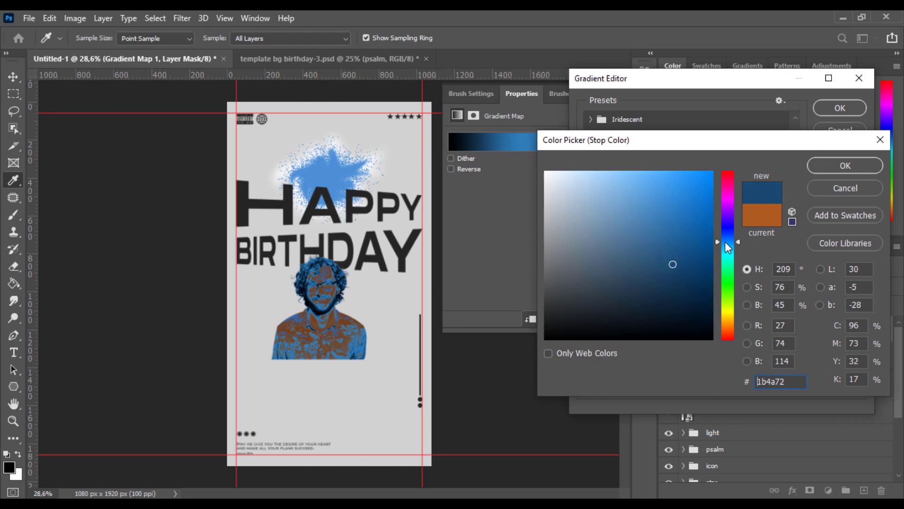
click(676, 216)
click(845, 165)
Shift the medium-blue stop nearest black to 30% and recolour it orange d46534
click(669, 322)
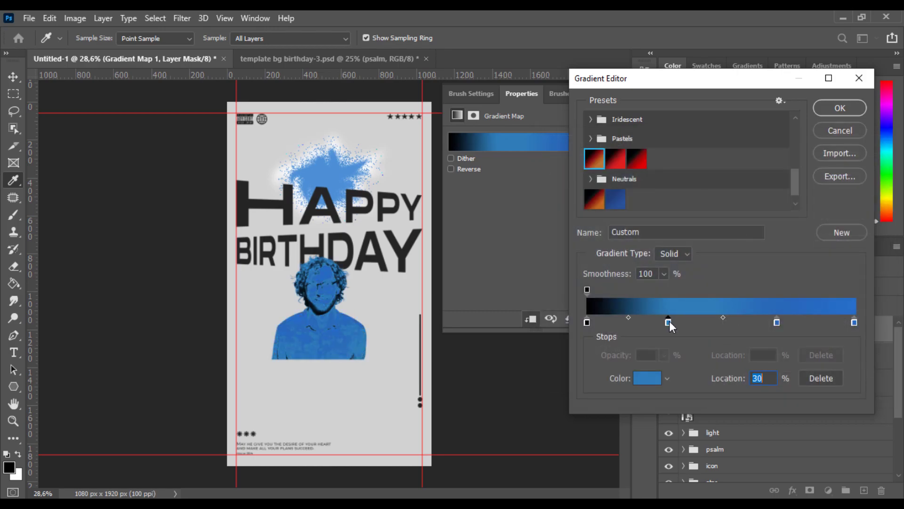
double_click(668, 322)
click(727, 262)
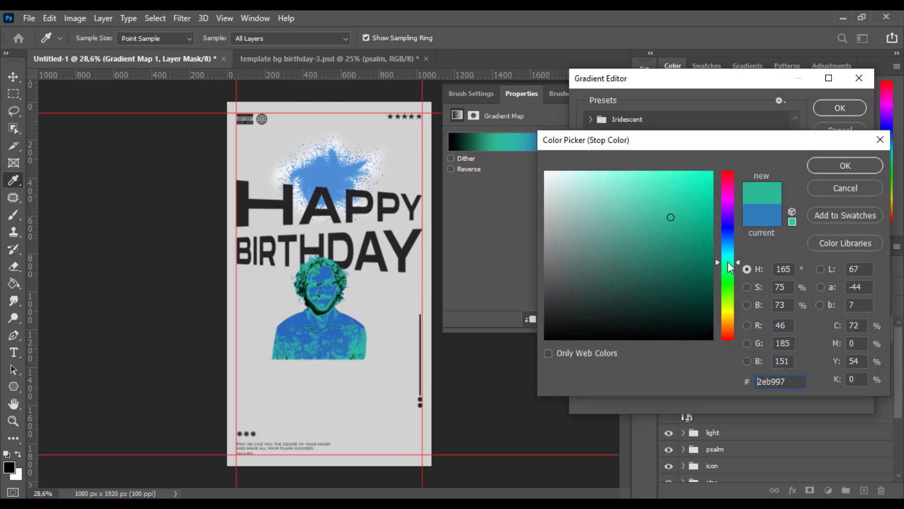
click(727, 338)
click(728, 331)
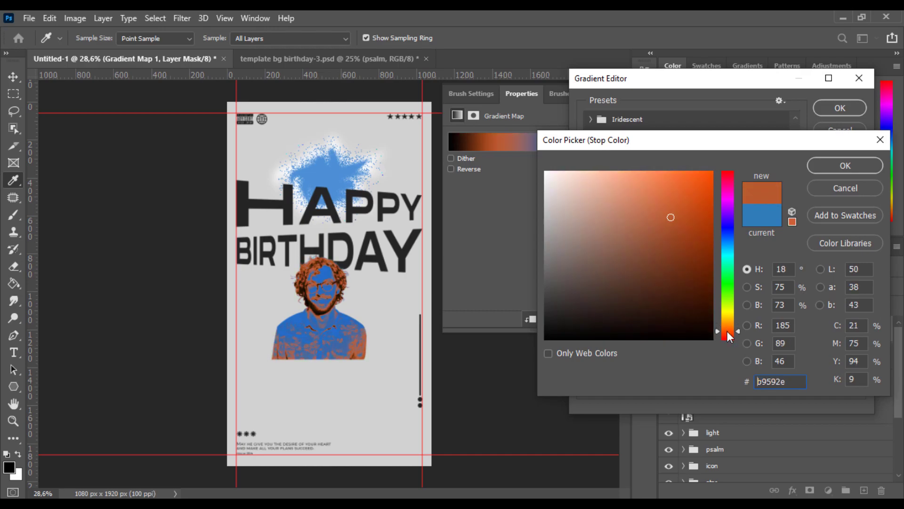
drag(697, 231, 672, 196)
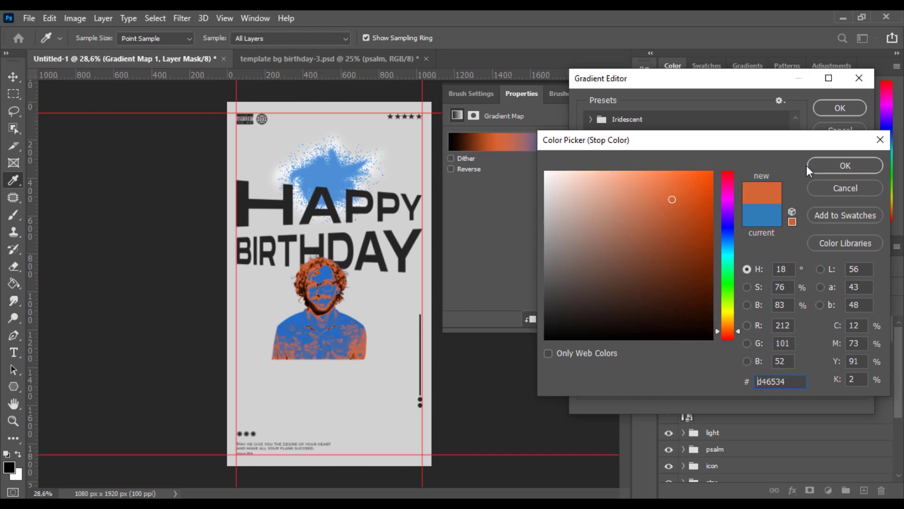
click(808, 166)
Reposition the gradient stops with orange at 55%, the first blue at about 68% and the last blue at about 96%
mouse_move(756, 322)
mouse_down()
mouse_move(782, 322)
mouse_move(763, 322)
mouse_up()
drag(668, 322, 701, 321)
drag(764, 322, 742, 322)
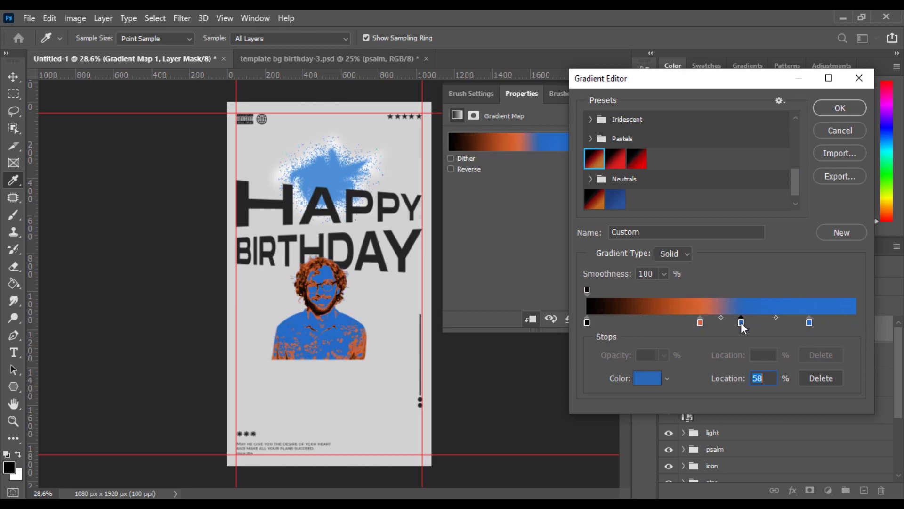
drag(809, 322, 846, 321)
mouse_move(741, 322)
mouse_down()
mouse_move(722, 321)
mouse_move(763, 320)
mouse_move(671, 322)
mouse_move(769, 322)
mouse_move(730, 322)
mouse_up()
click(711, 322)
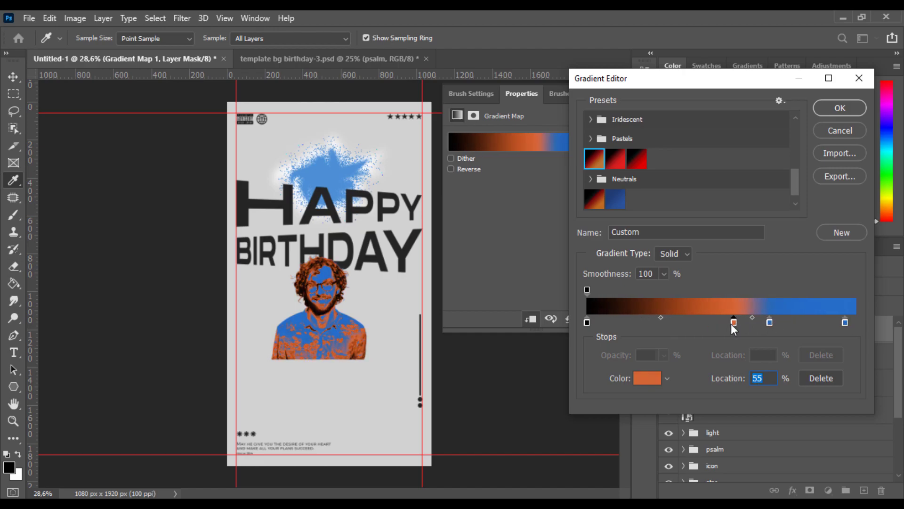
click(840, 108)
Lower the Gradient Map layer's opacity to 80%
key(v)
drag(755, 291, 741, 292)
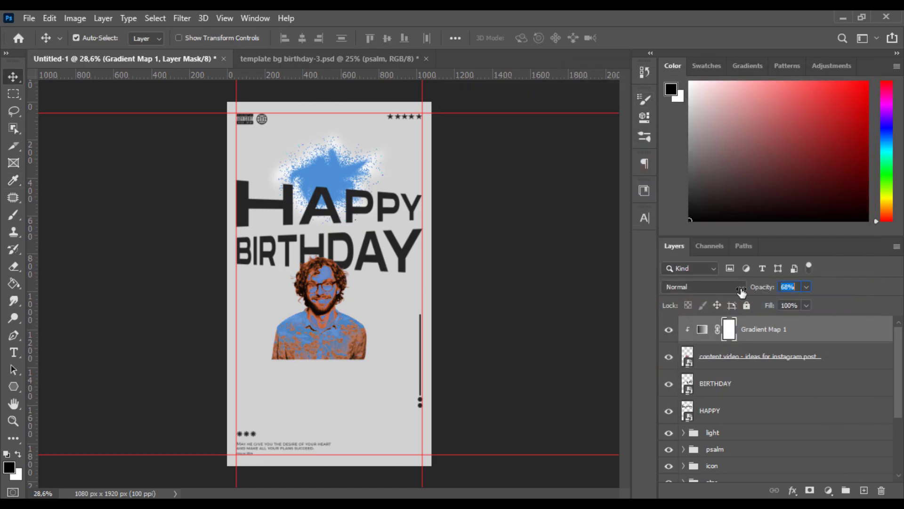
Add a layer mask to the man's photo and paint its lower edge away in black with a 243 px splatter brush at 100% flow
click(738, 357)
click(809, 490)
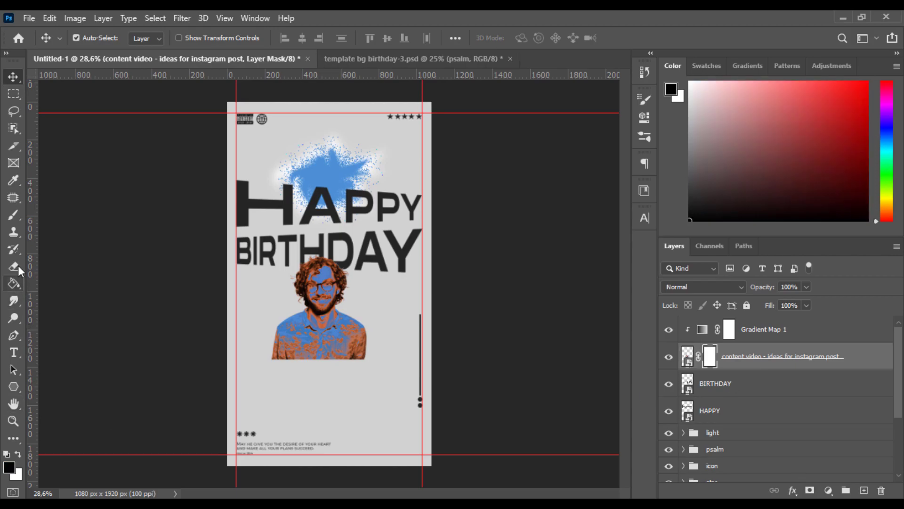
key(b)
right_click(316, 256)
click(360, 409)
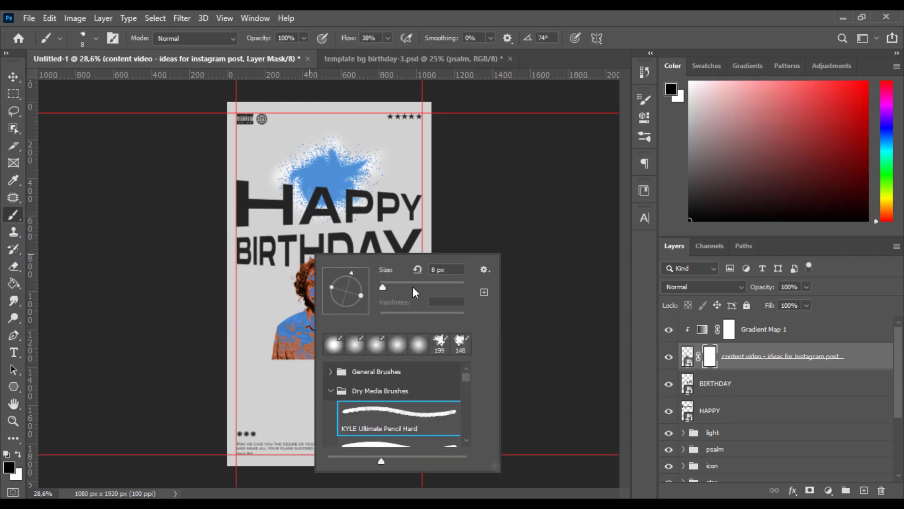
drag(269, 369, 363, 373)
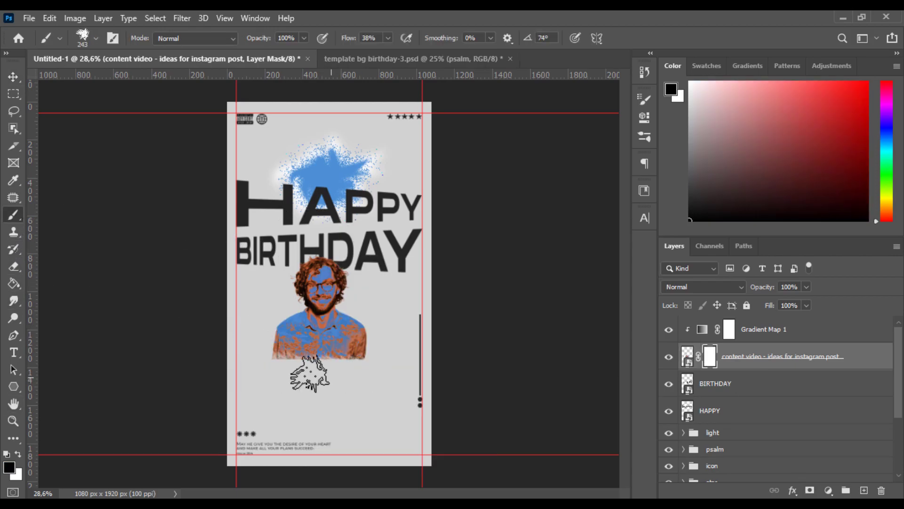
drag(349, 37, 571, 89)
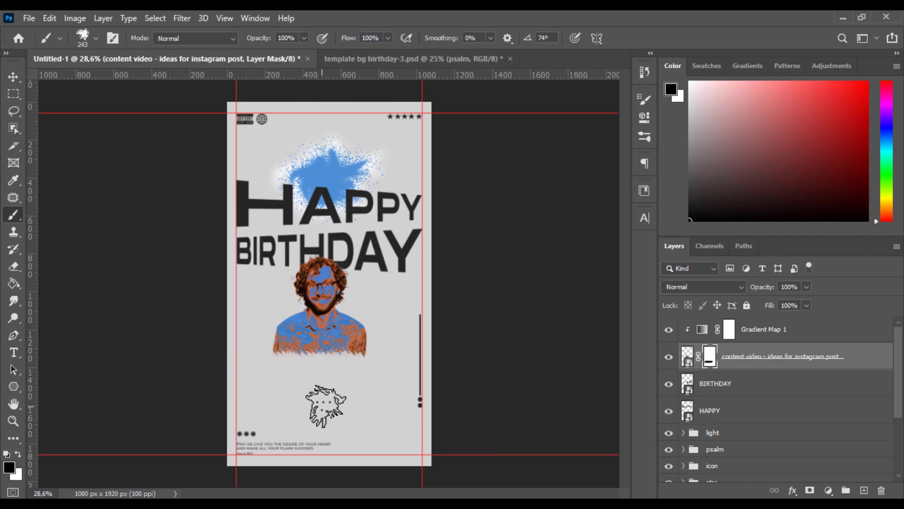
key(v)
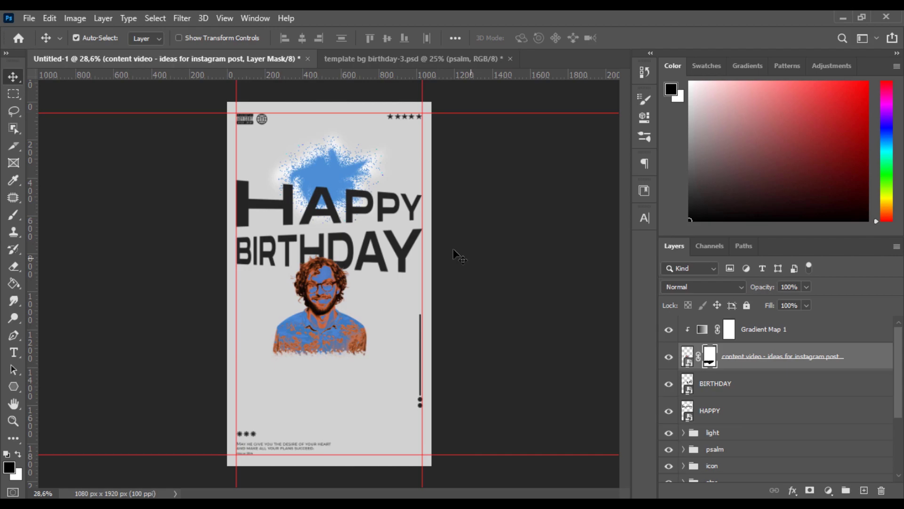
Apply a Color Overlay of 242424 to the Parental Advisory icon layer "inter"
scroll(226, 113, up, 2)
click(255, 244)
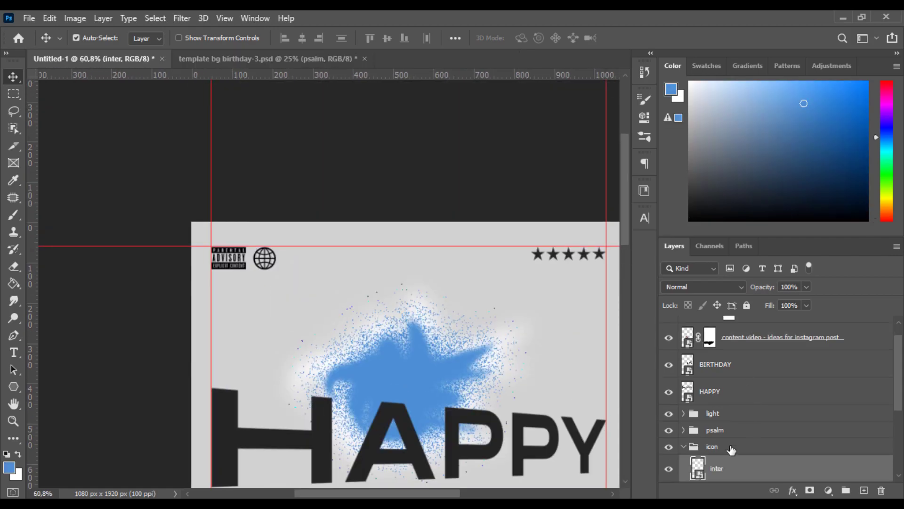
scroll(753, 452, down, 3)
double_click(757, 447)
click(421, 272)
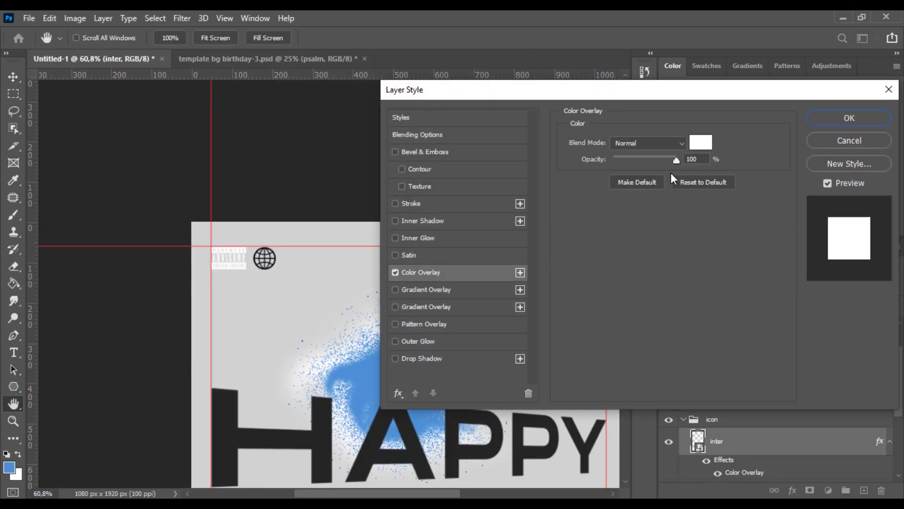
click(705, 141)
text(242424)
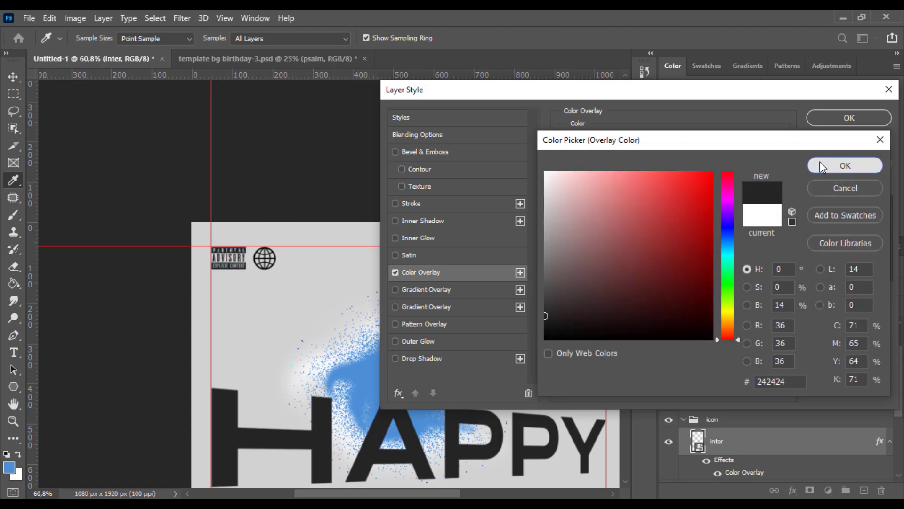
click(845, 166)
click(849, 117)
Apply a dark grey Color Overlay to the world icon layer and collapse the icon group
scroll(767, 418, down, 3)
double_click(768, 418)
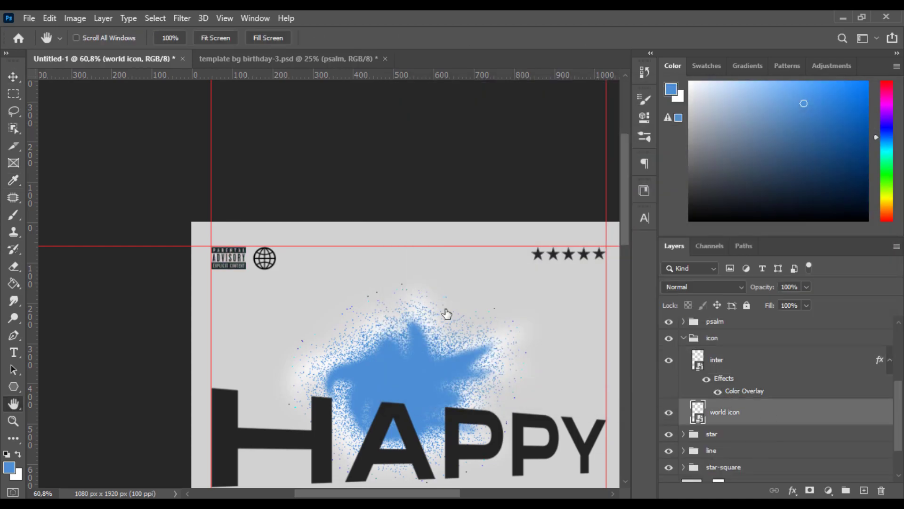
click(420, 273)
click(705, 142)
click(846, 165)
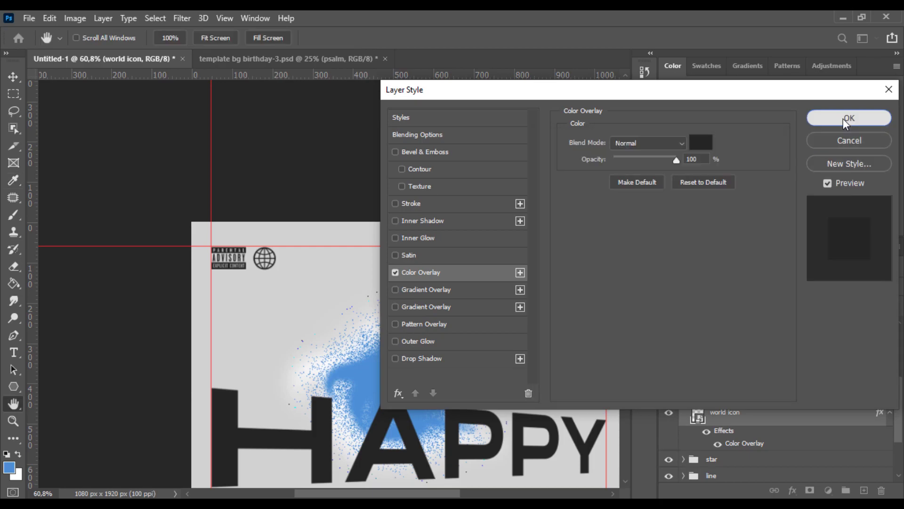
click(849, 118)
key(v)
key(ctrl+0)
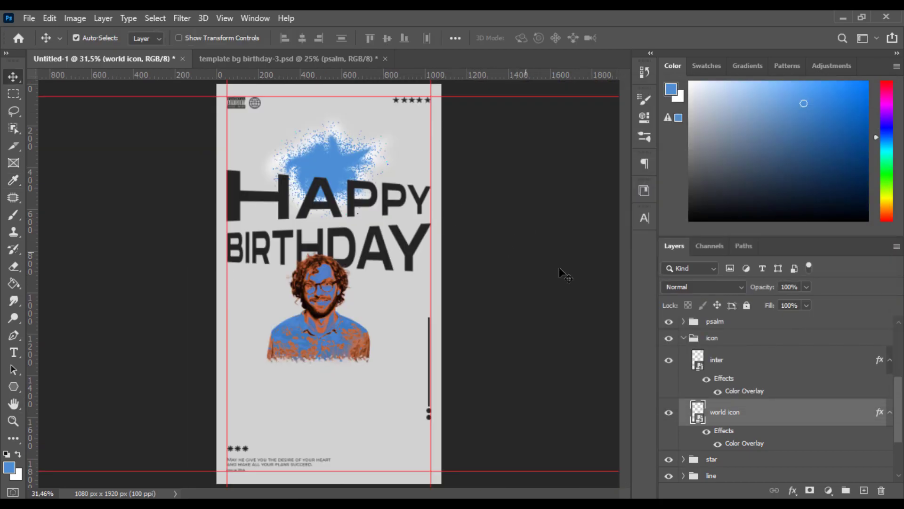
click(683, 338)
scroll(710, 400, up, 3)
click(683, 421)
click(729, 430)
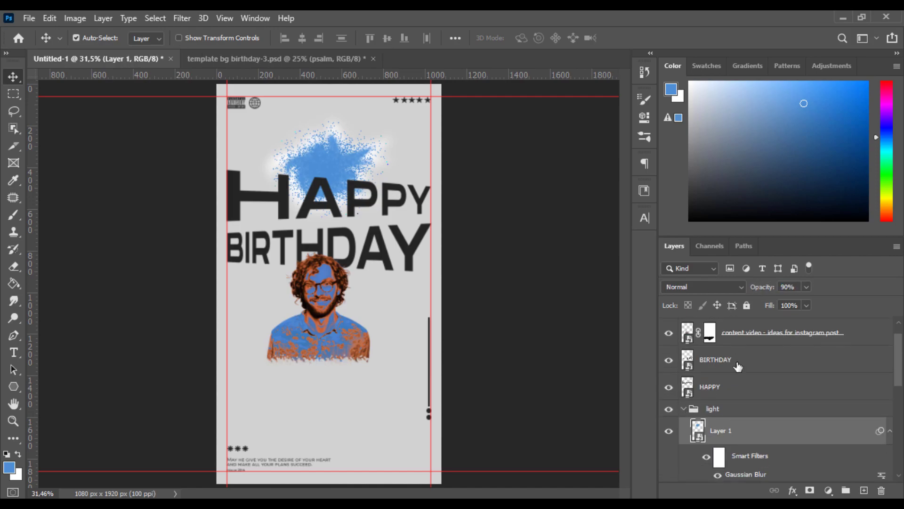
click(683, 409)
Group the Gradient Map layer together with the design layers beneath it and name the group "edit"
click(754, 337)
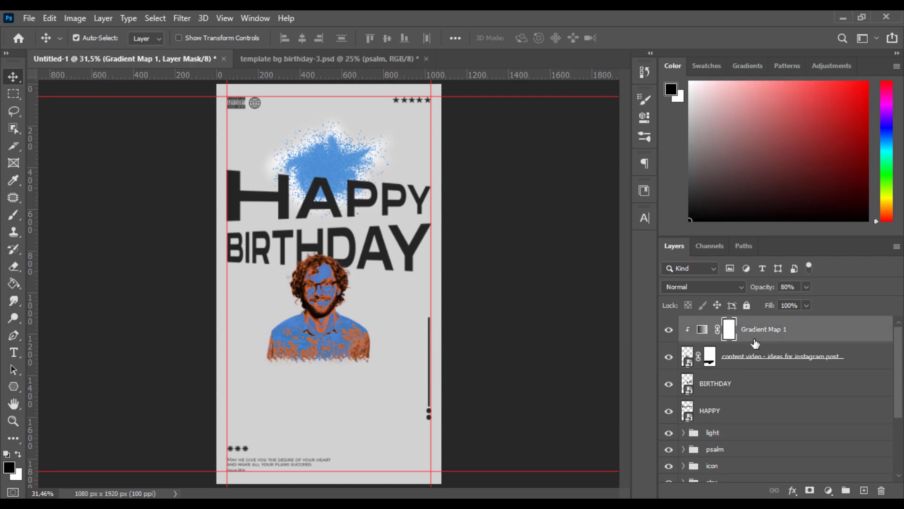
scroll(800, 443, down, 3)
shift+click(800, 443)
key(ctrl+g)
double_click(713, 324)
text(edit)
key(Return)
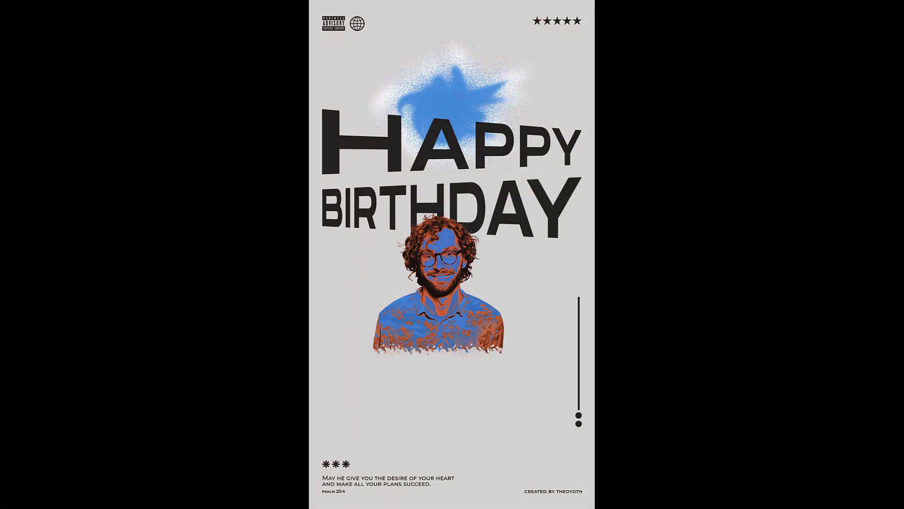